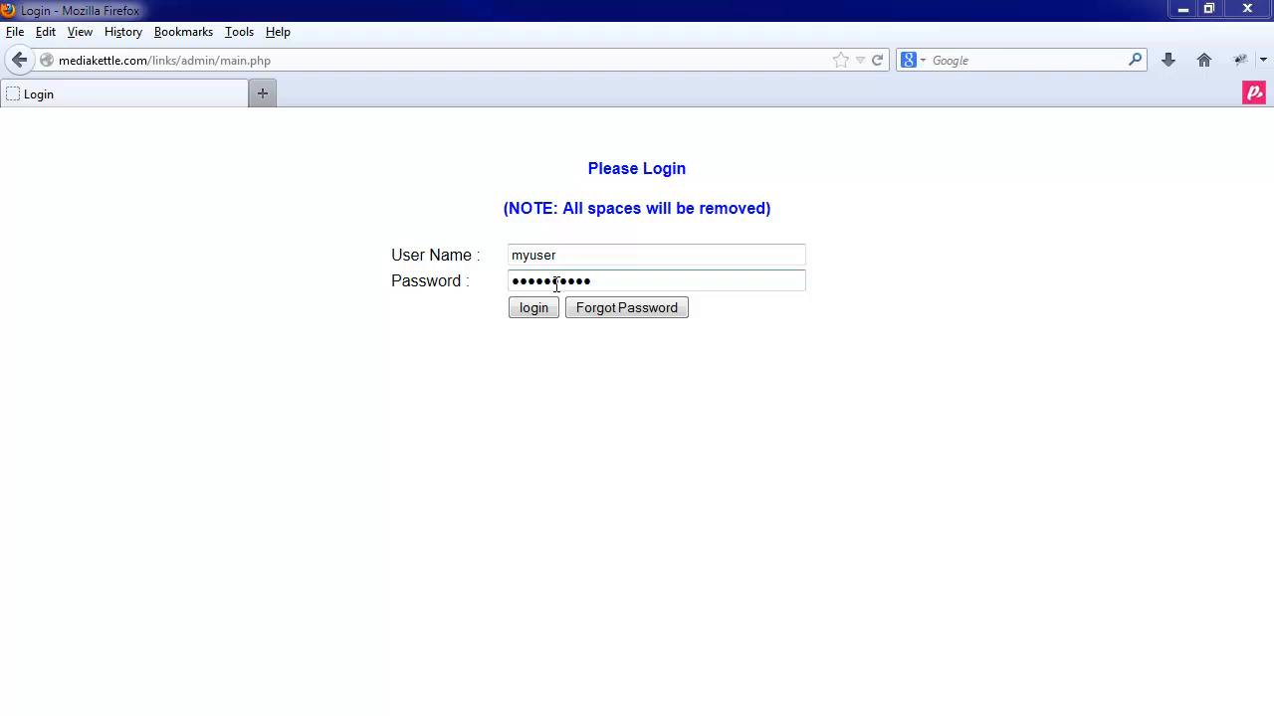
# Step: Log in to the link admin area, switch the link form to simple mode and return it to advanced mode
pyautogui.click(542, 306)
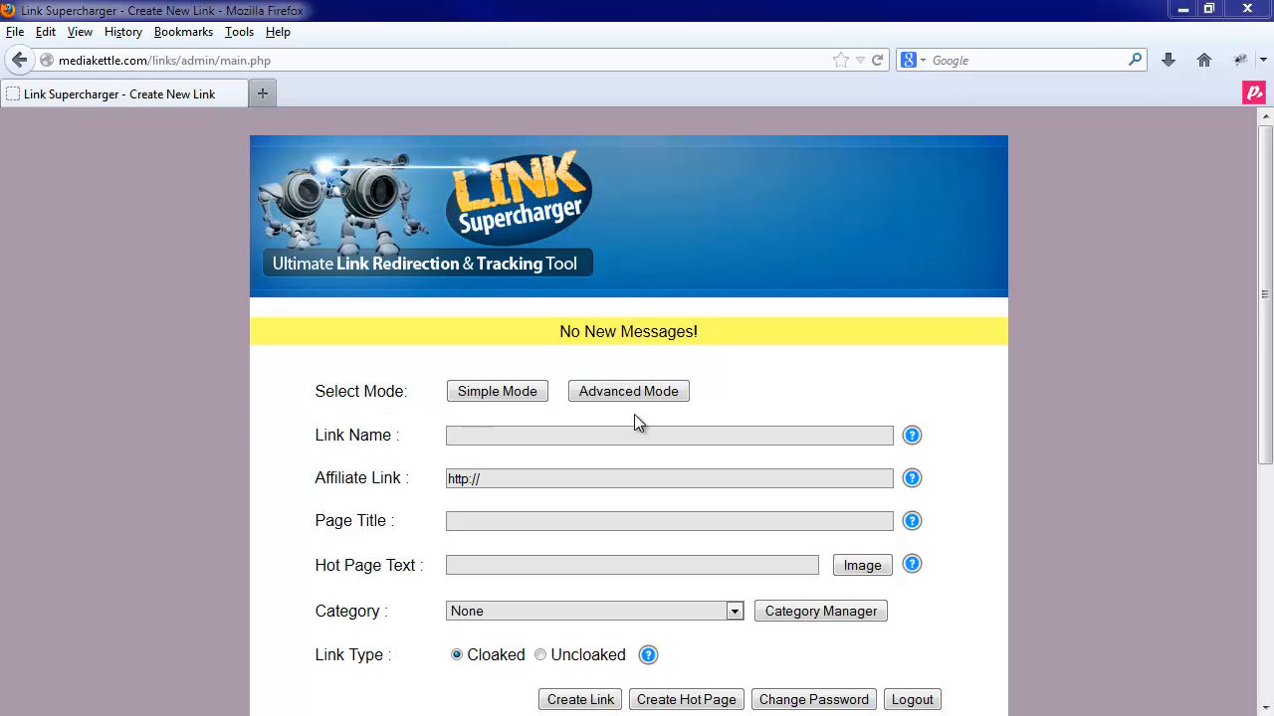
pyautogui.click(514, 394)
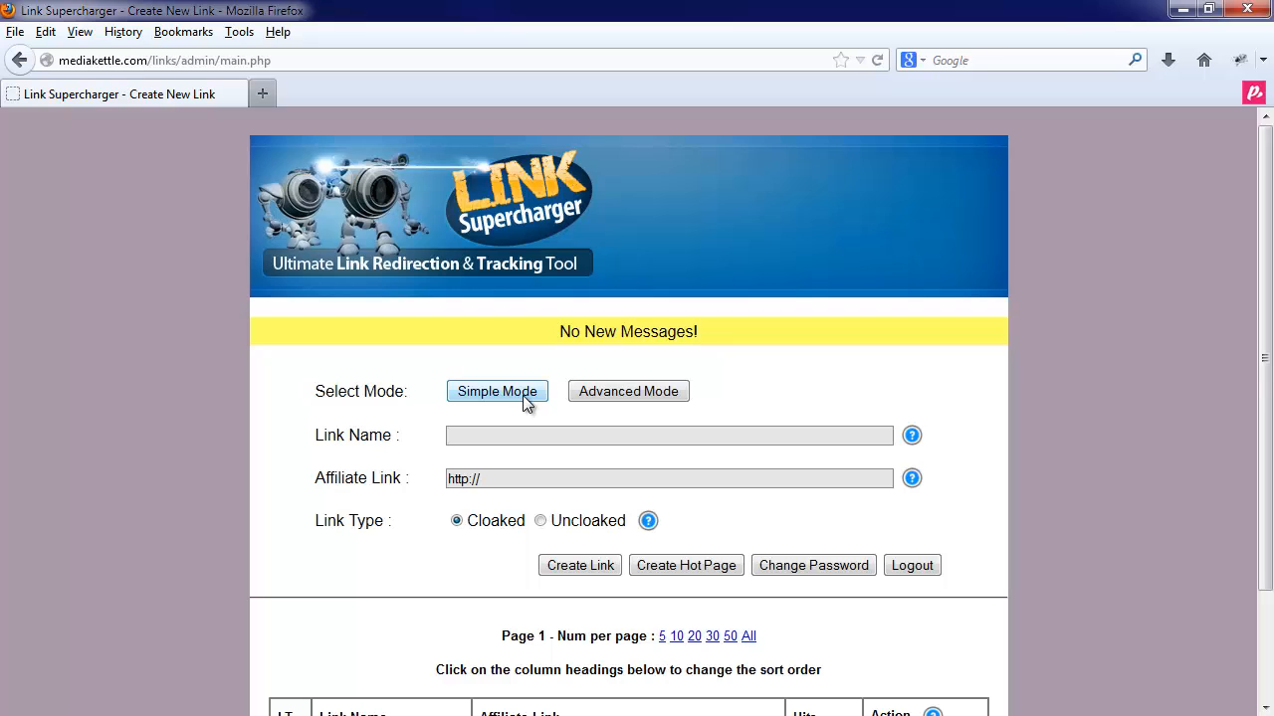
pyautogui.click(607, 397)
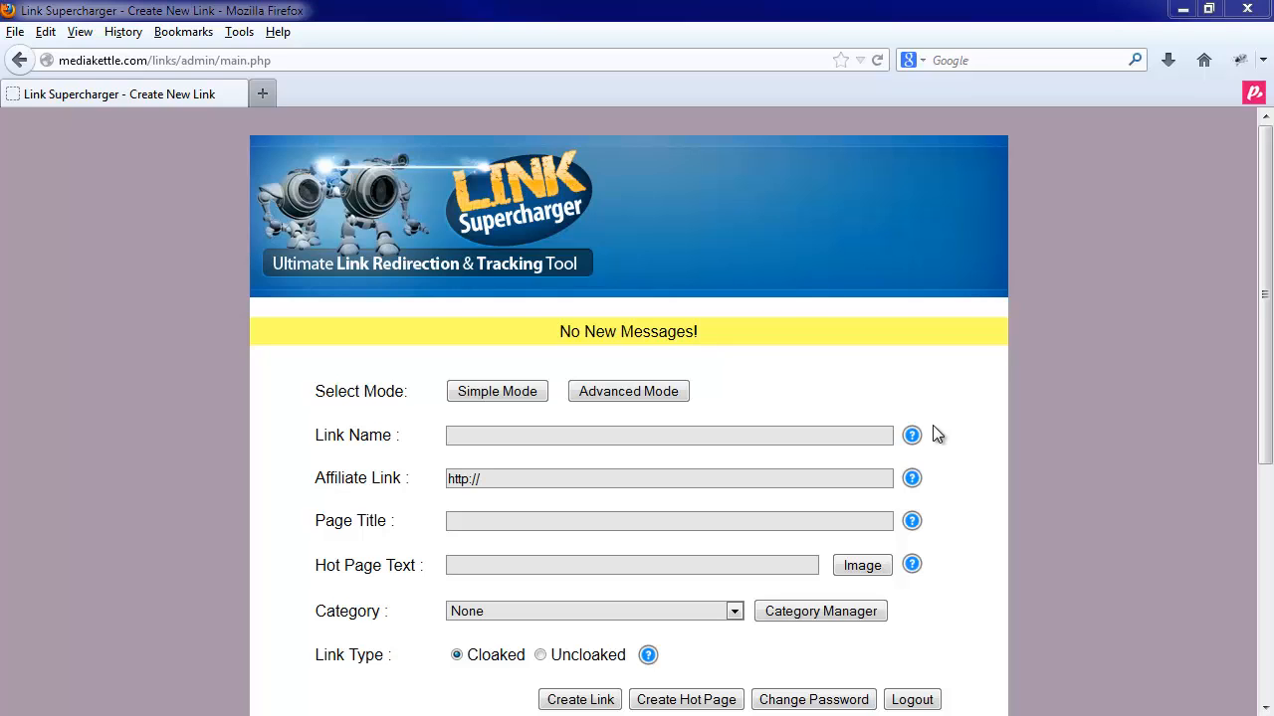
pyautogui.moveTo(915, 447)
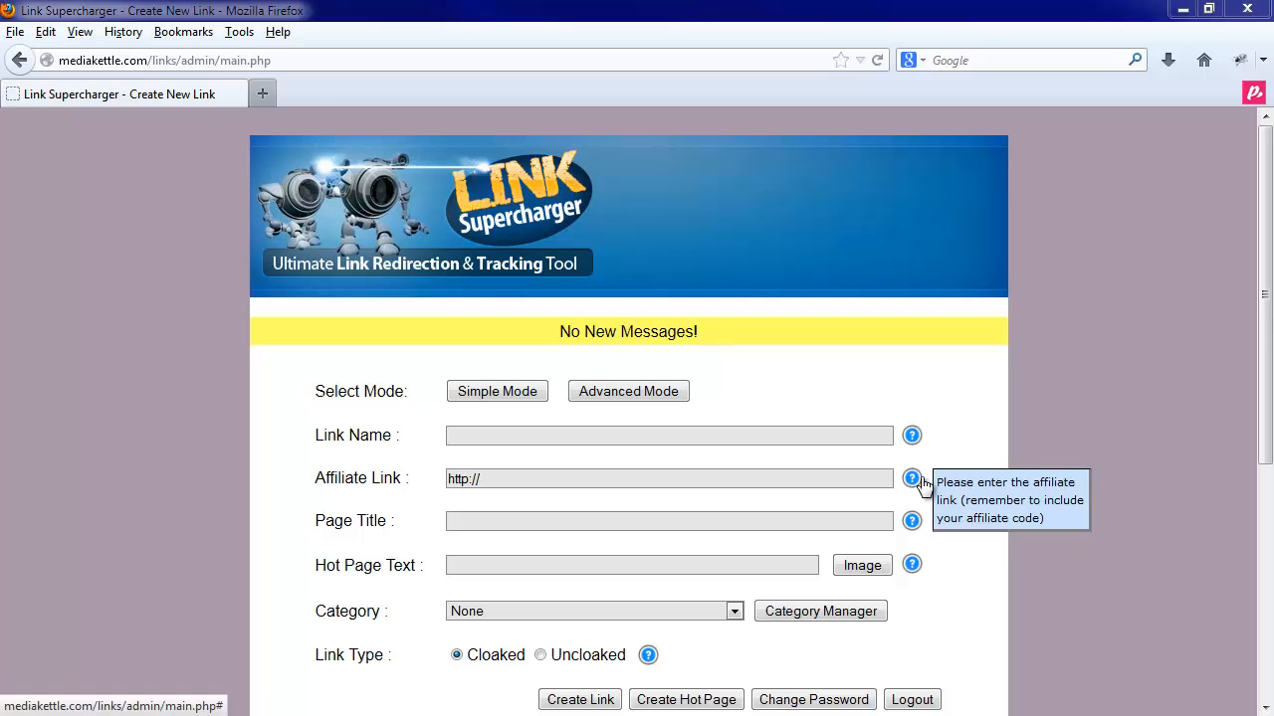
pyautogui.moveTo(914, 525)
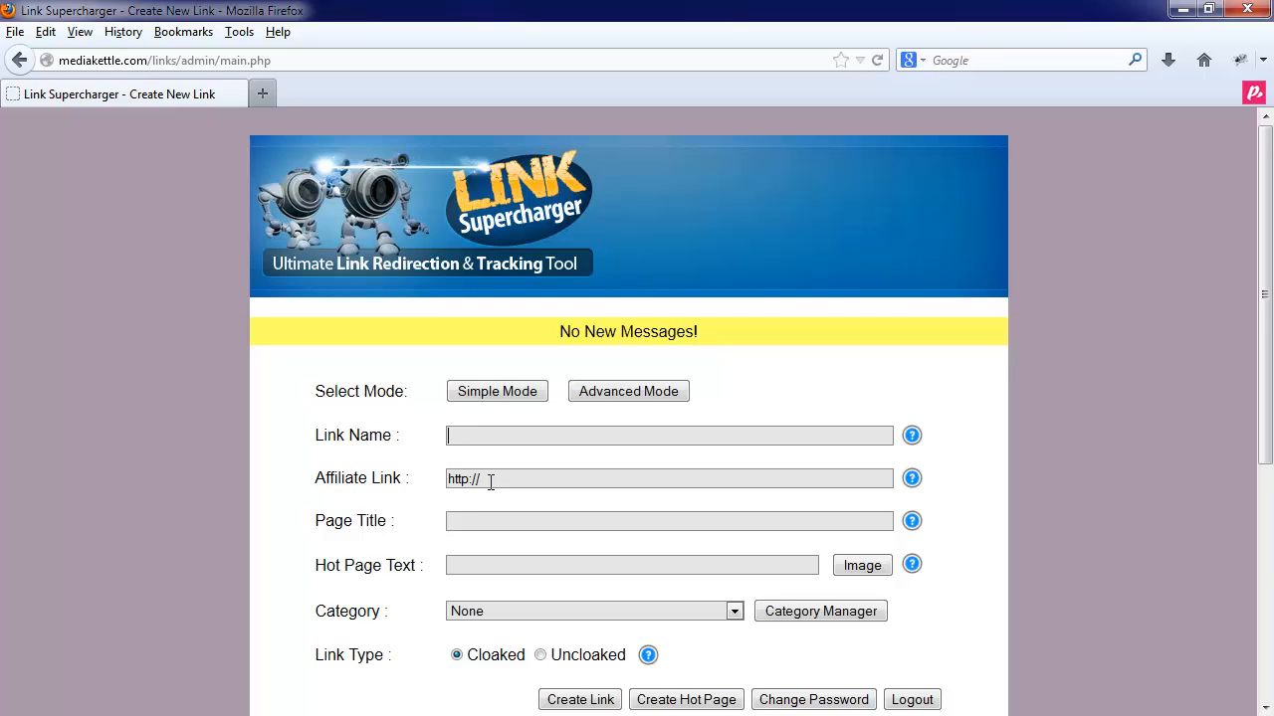
pyautogui.write('demolink1')
pyautogui.click(531, 480)
pyautogui.write('redd')
pyautogui.press('Down')
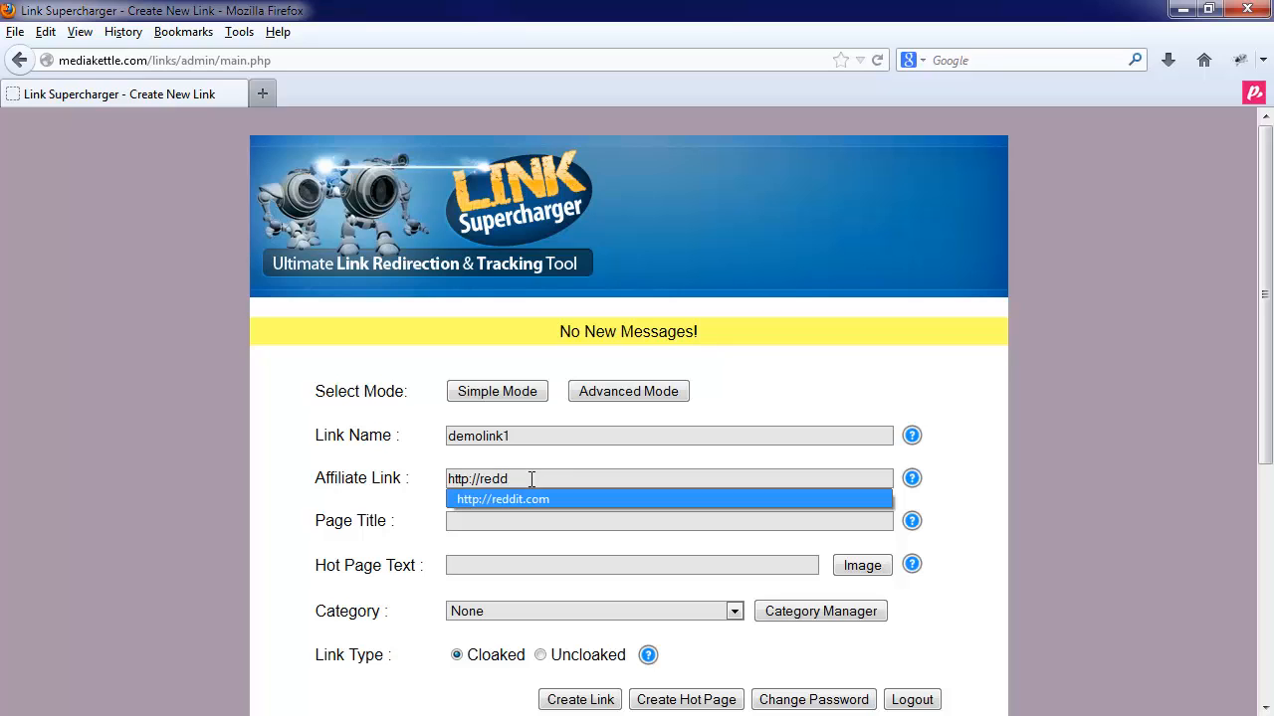
pyautogui.press('Return')
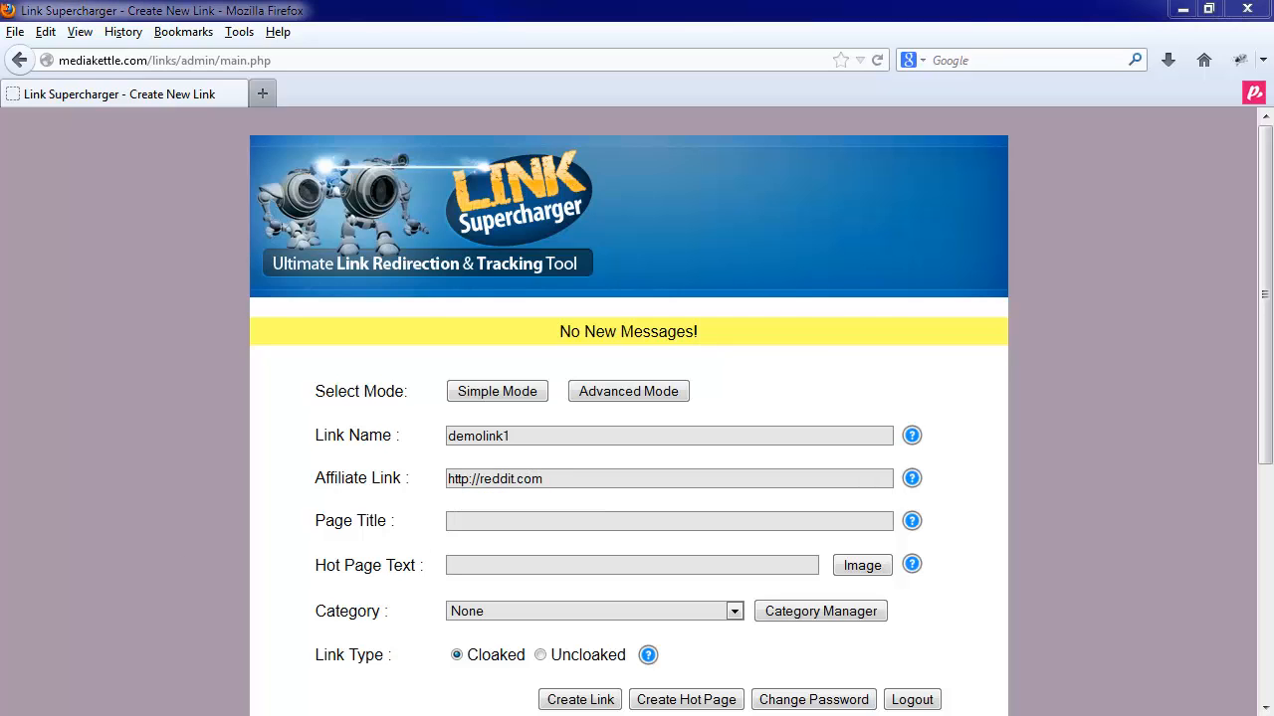
# Step: Set the page title to "Demo Page Title 1" and the hot page text to "My FIrst Hot Page Link For Reddit"
pyautogui.click(467, 525)
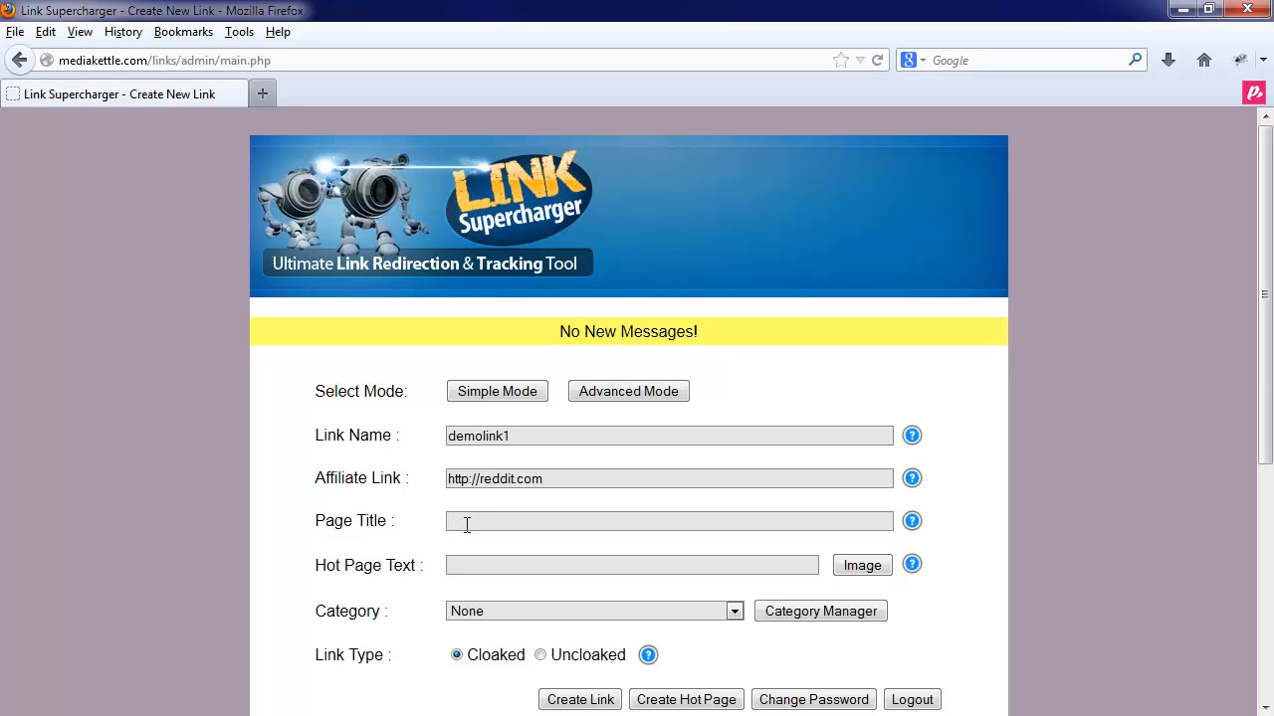
pyautogui.write('Demo Page Title 1')
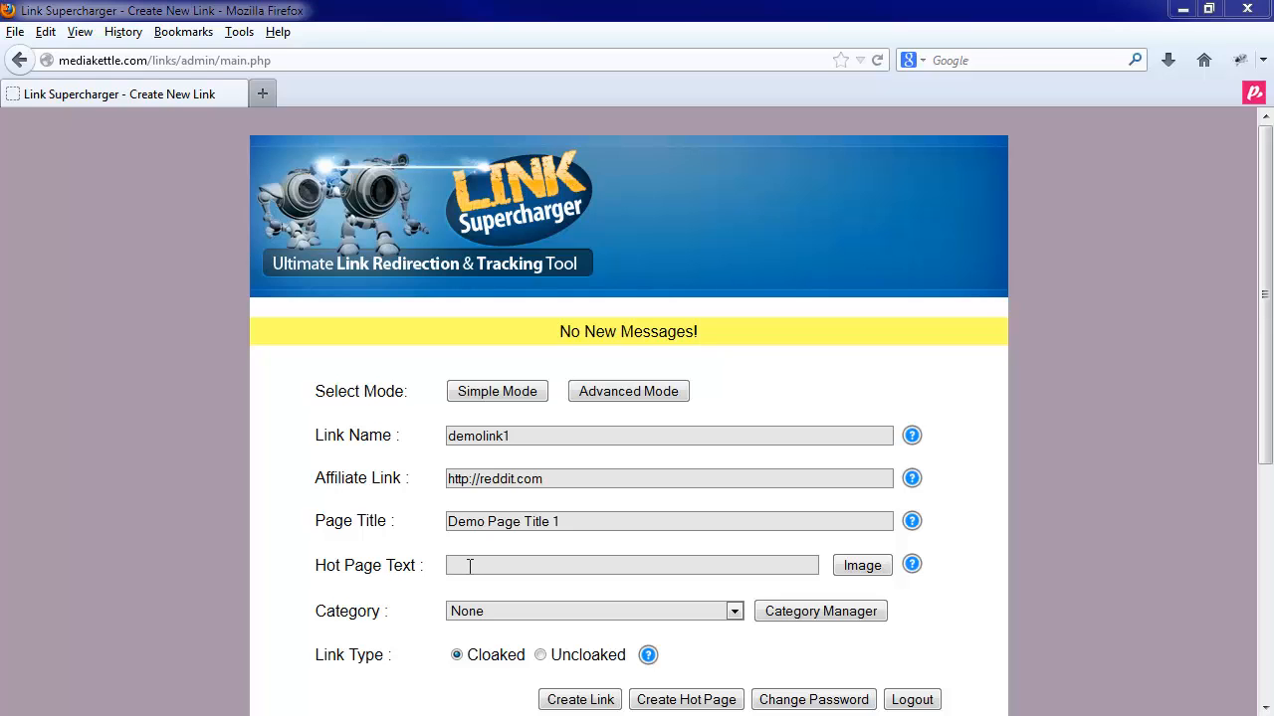
pyautogui.click(470, 566)
pyautogui.write('My Fl')
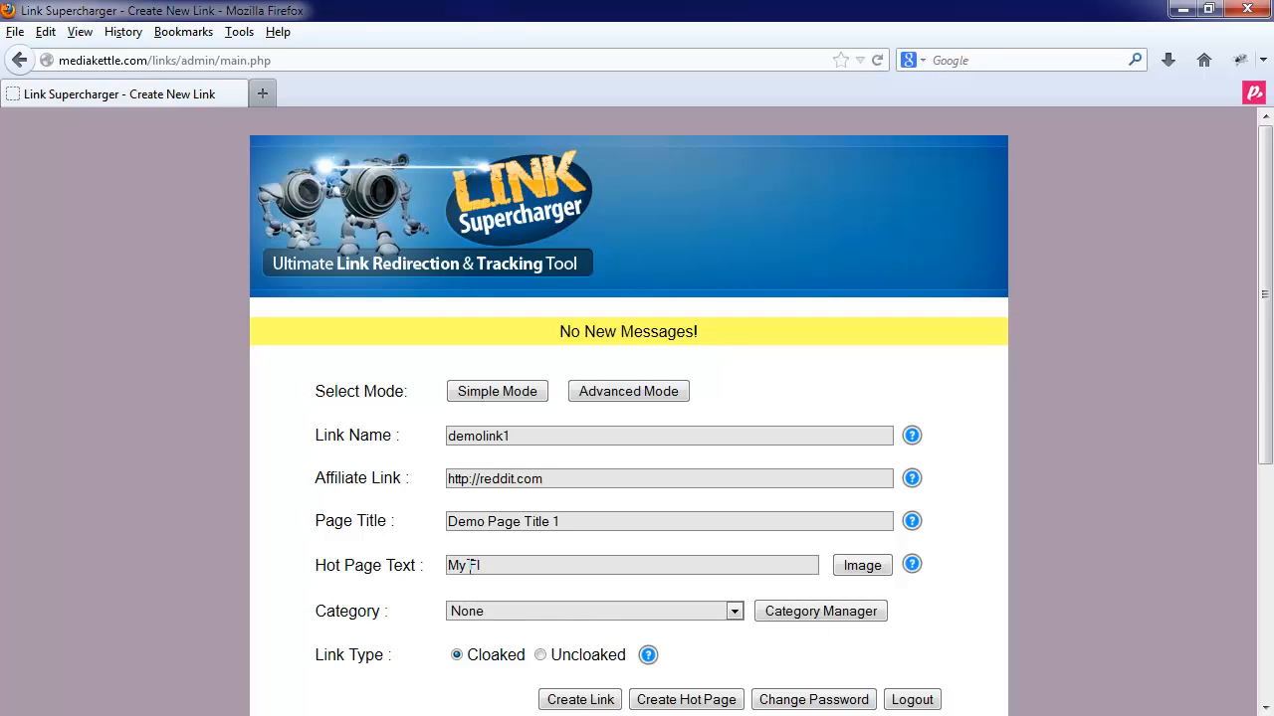
pyautogui.write('rst Hot Page Link For Reddit')
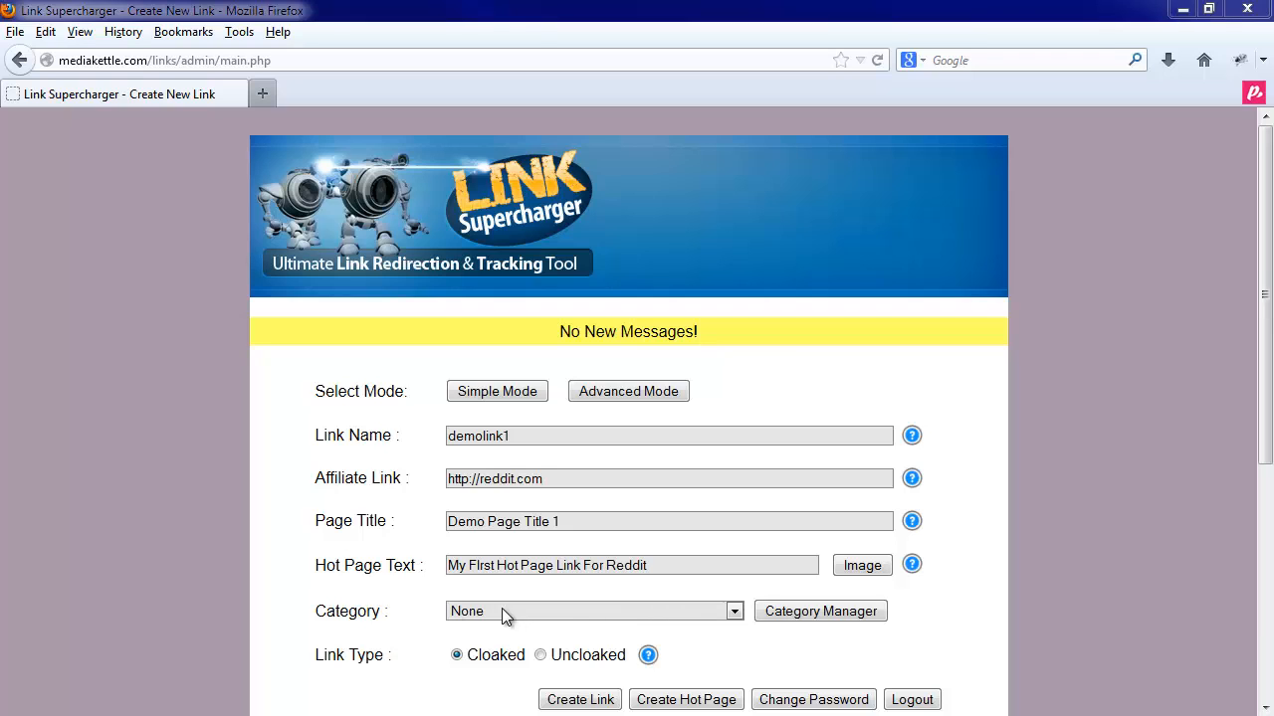
# Step: Assign the link to the Deals Of The Week category and create it as a cloaked link
pyautogui.scroll(-2, 378, 611)
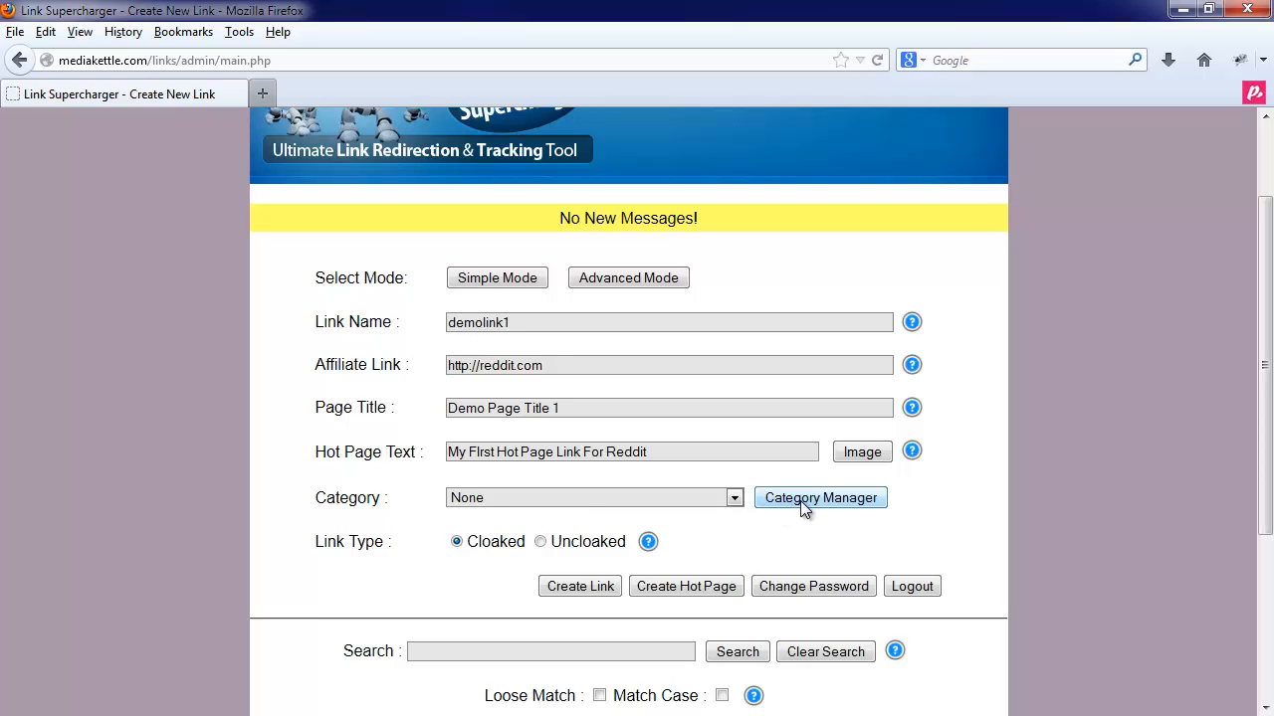
pyautogui.click(547, 508)
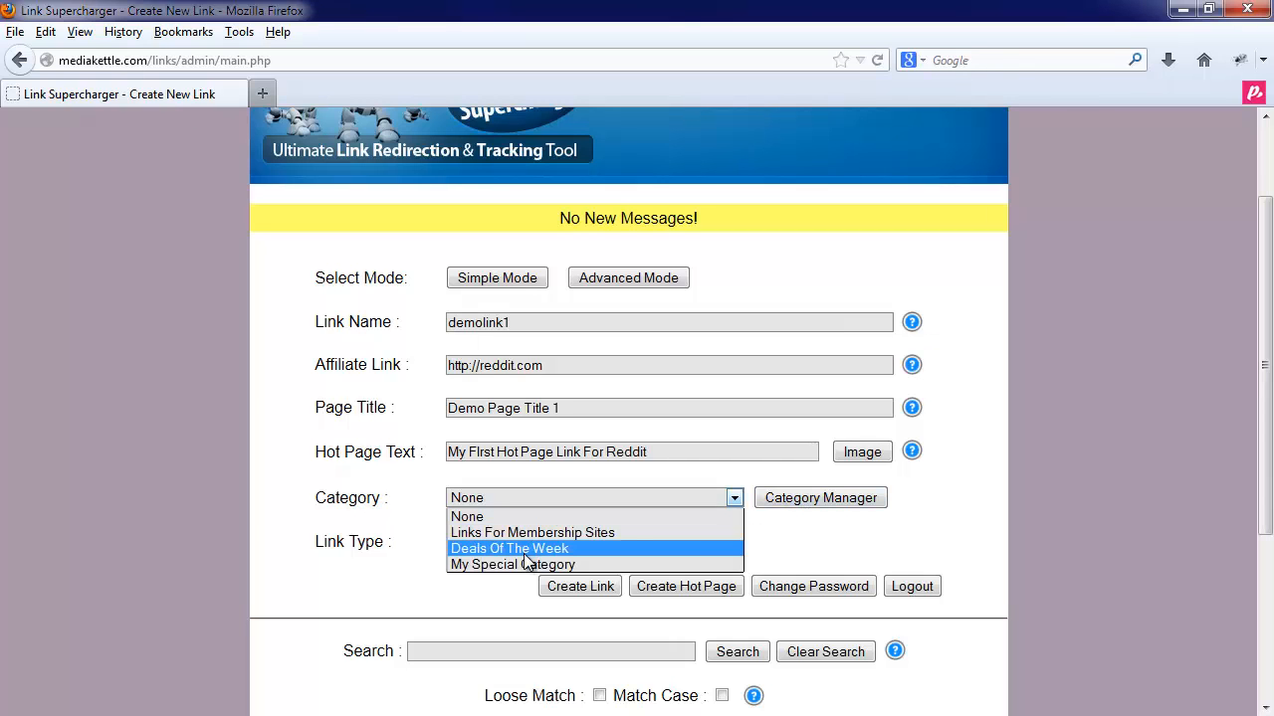
pyautogui.click(524, 549)
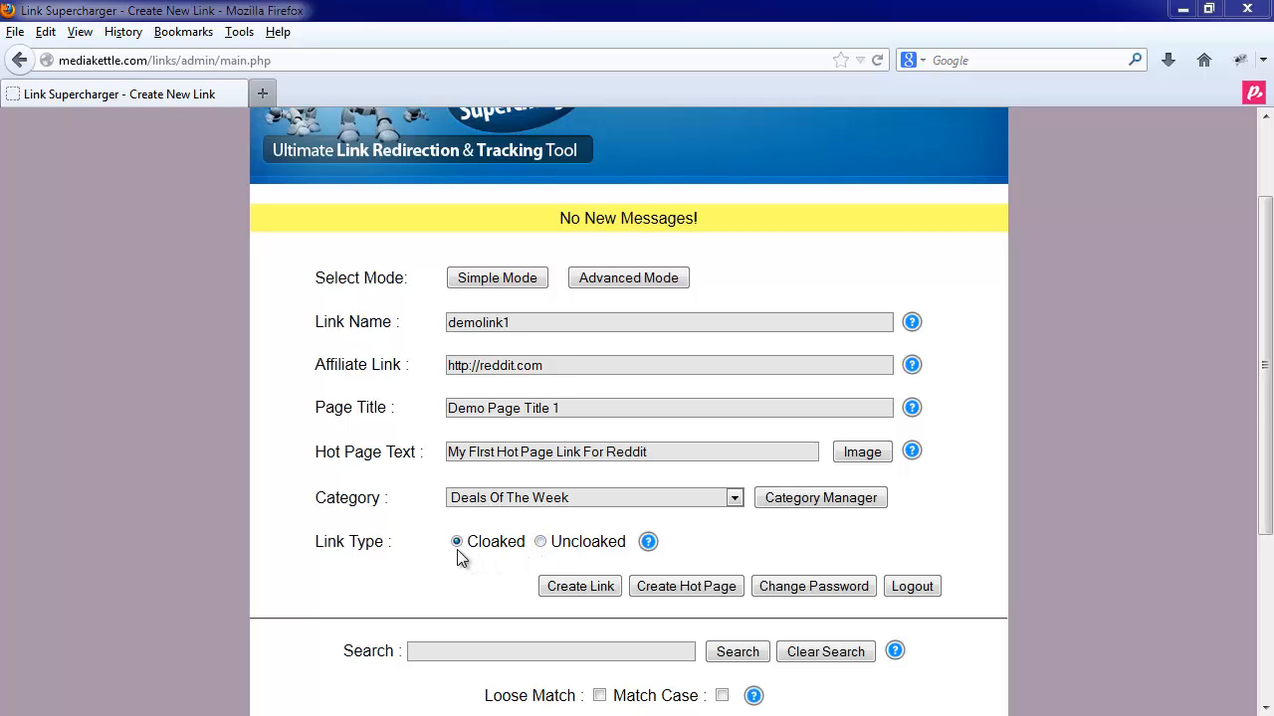
pyautogui.click(560, 588)
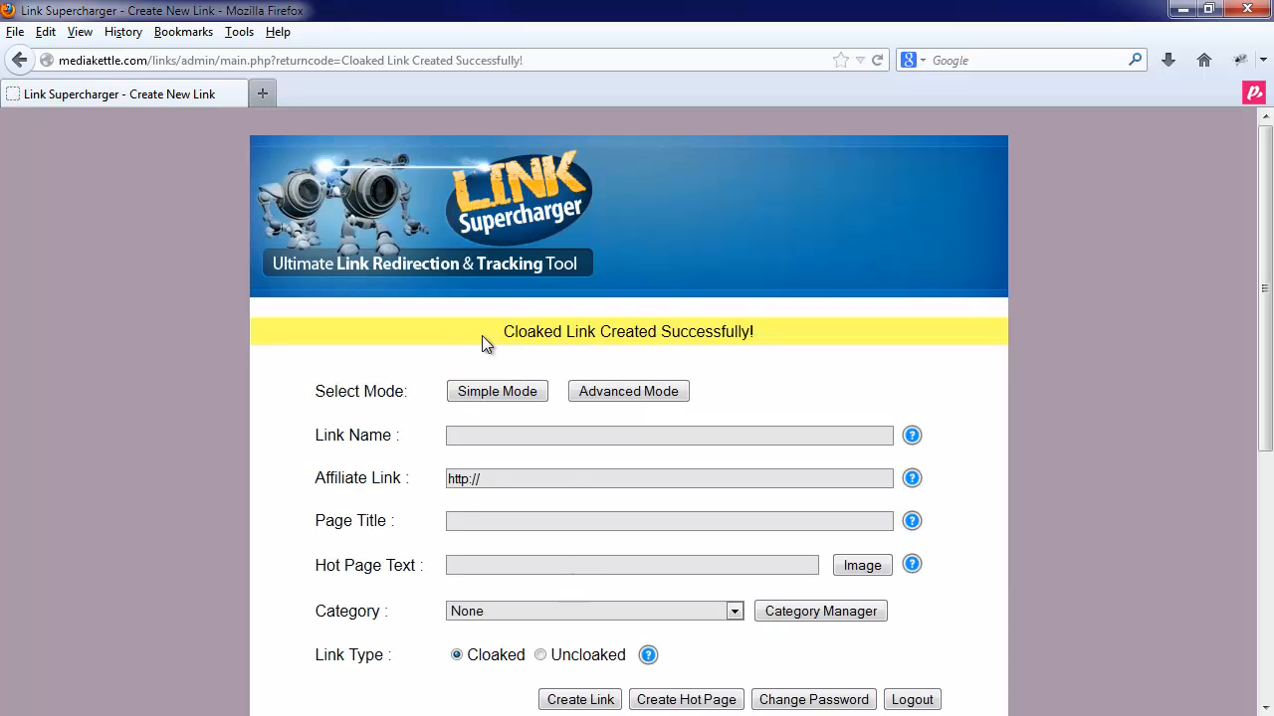
pyautogui.moveTo(486, 335); pyautogui.dragTo(753, 346)
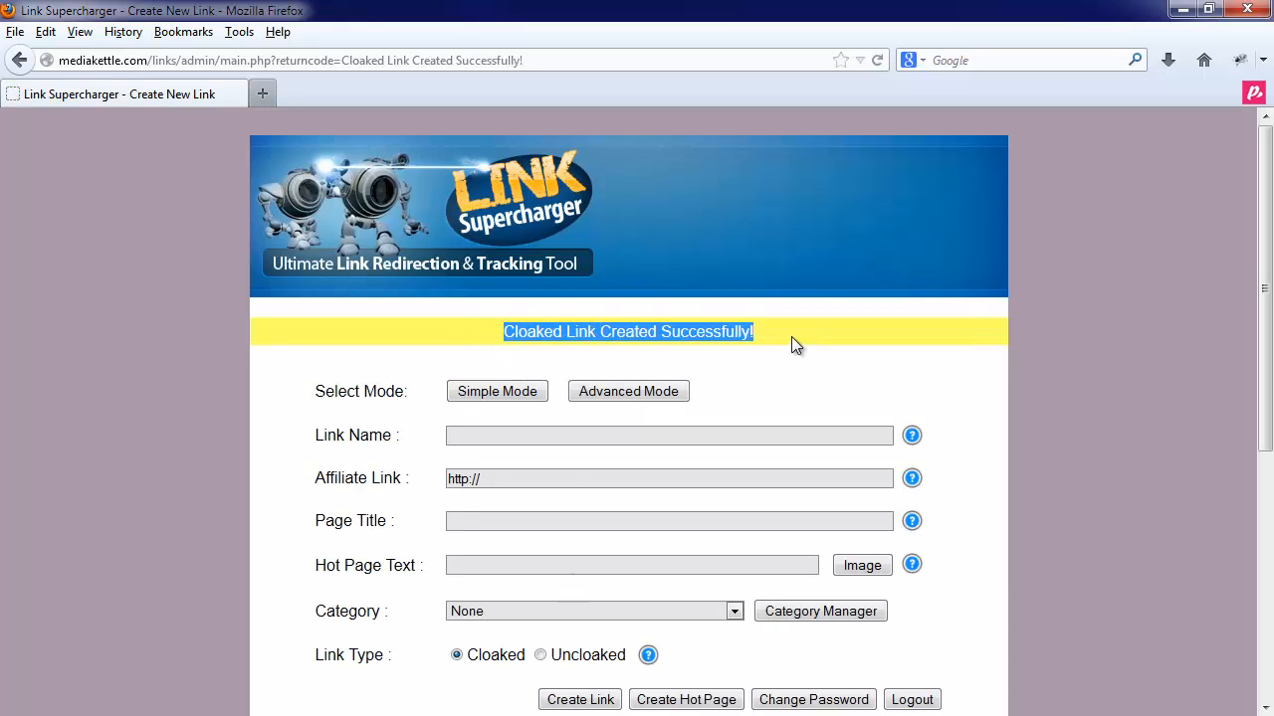
pyautogui.click(777, 339)
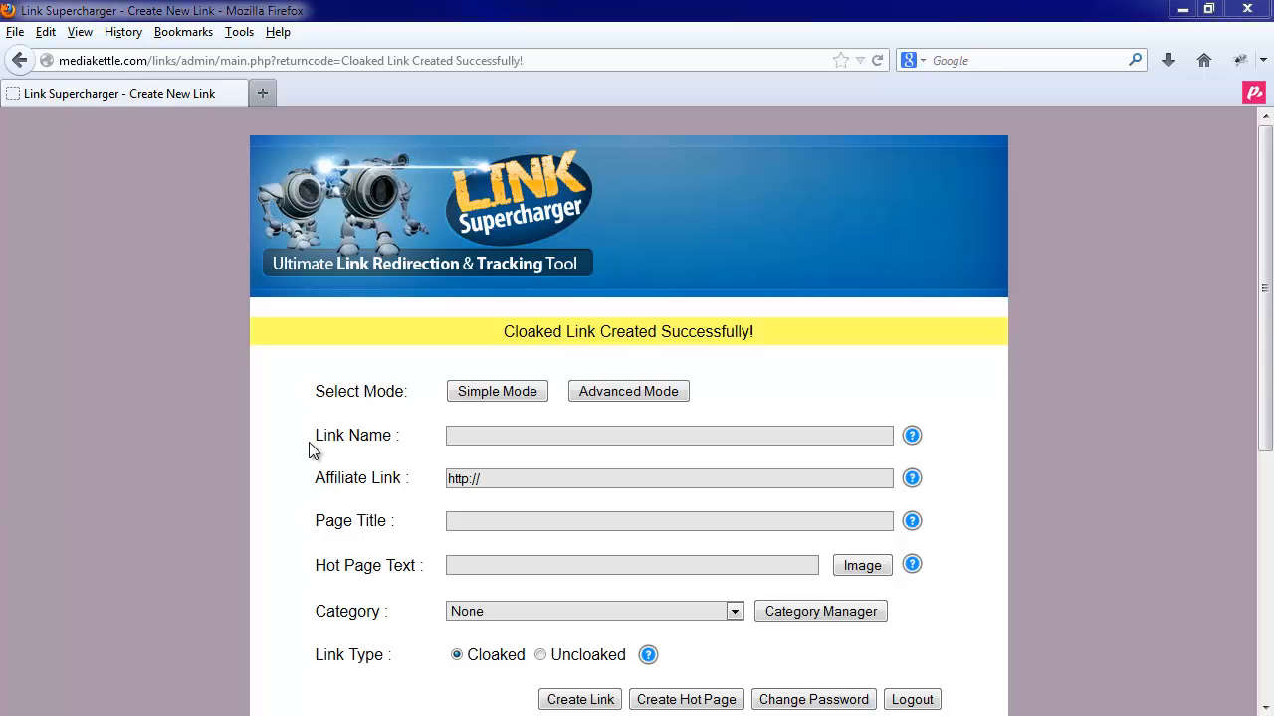
# Step: Sort the list of created links by link name, and re-sort it by affiliate link
pyautogui.scroll(-2, 309, 451)
pyautogui.scroll(-6, 317, 449)
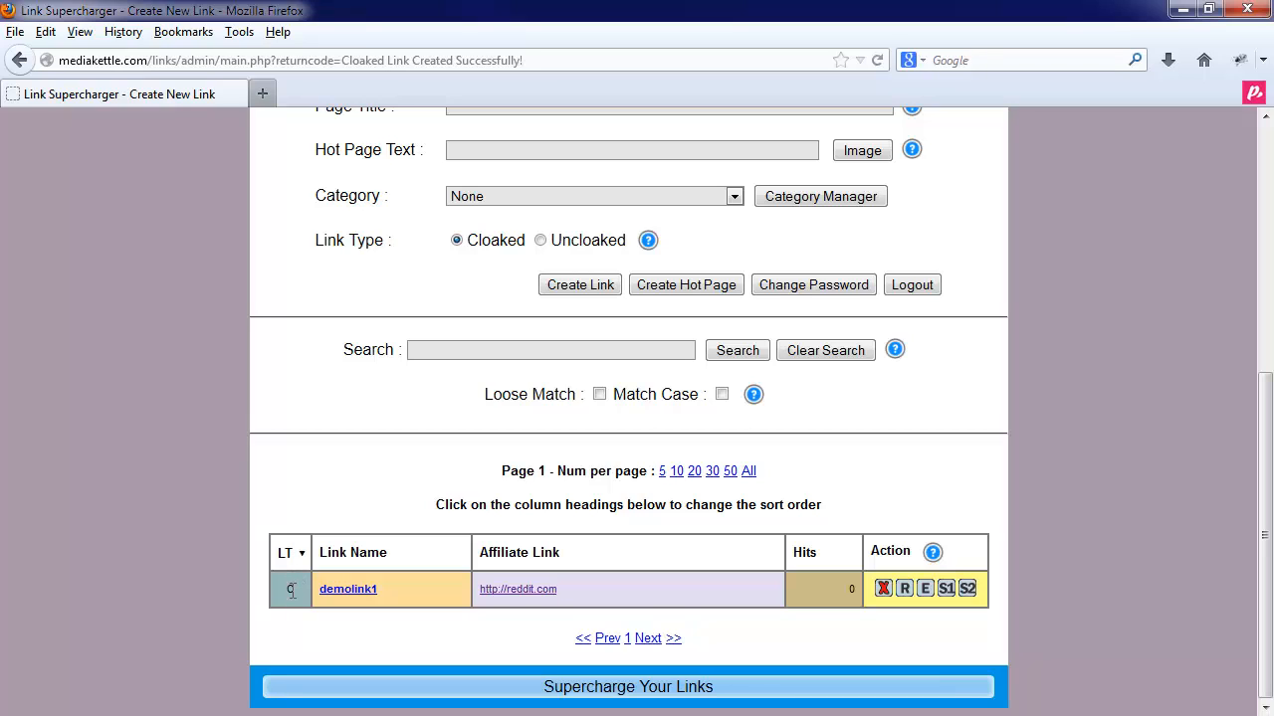
pyautogui.click(386, 552)
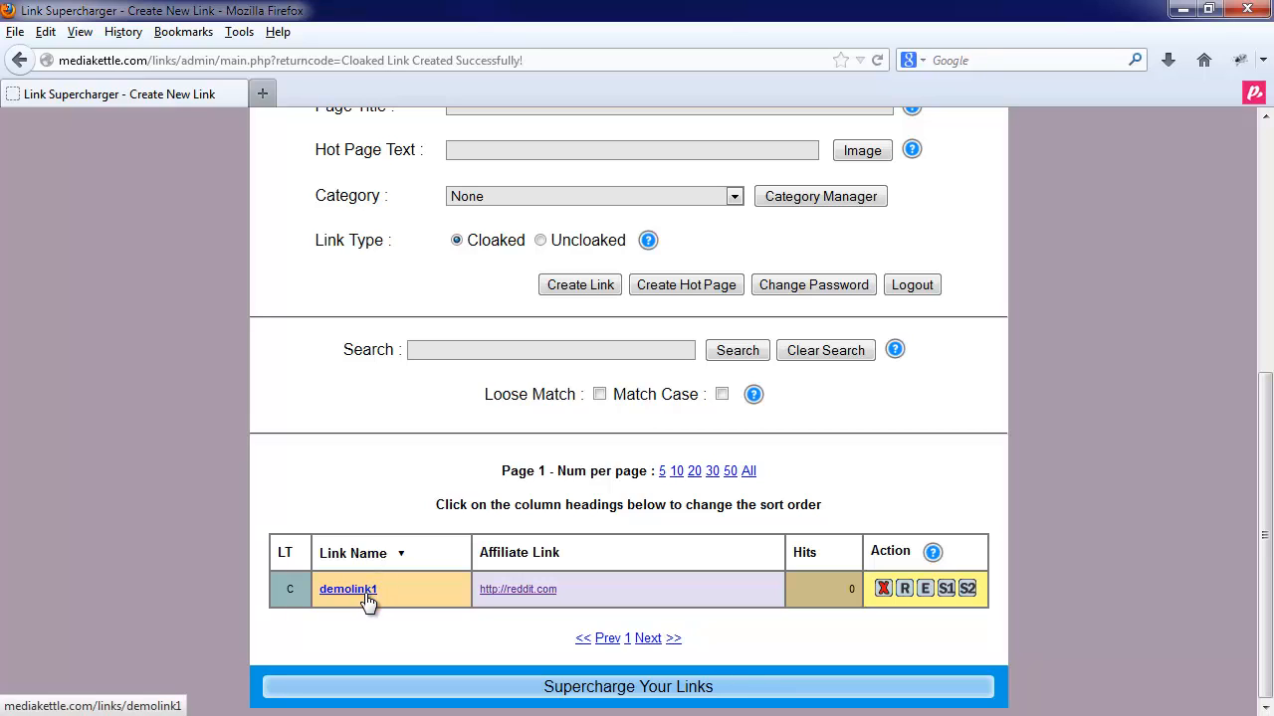
pyautogui.click(525, 553)
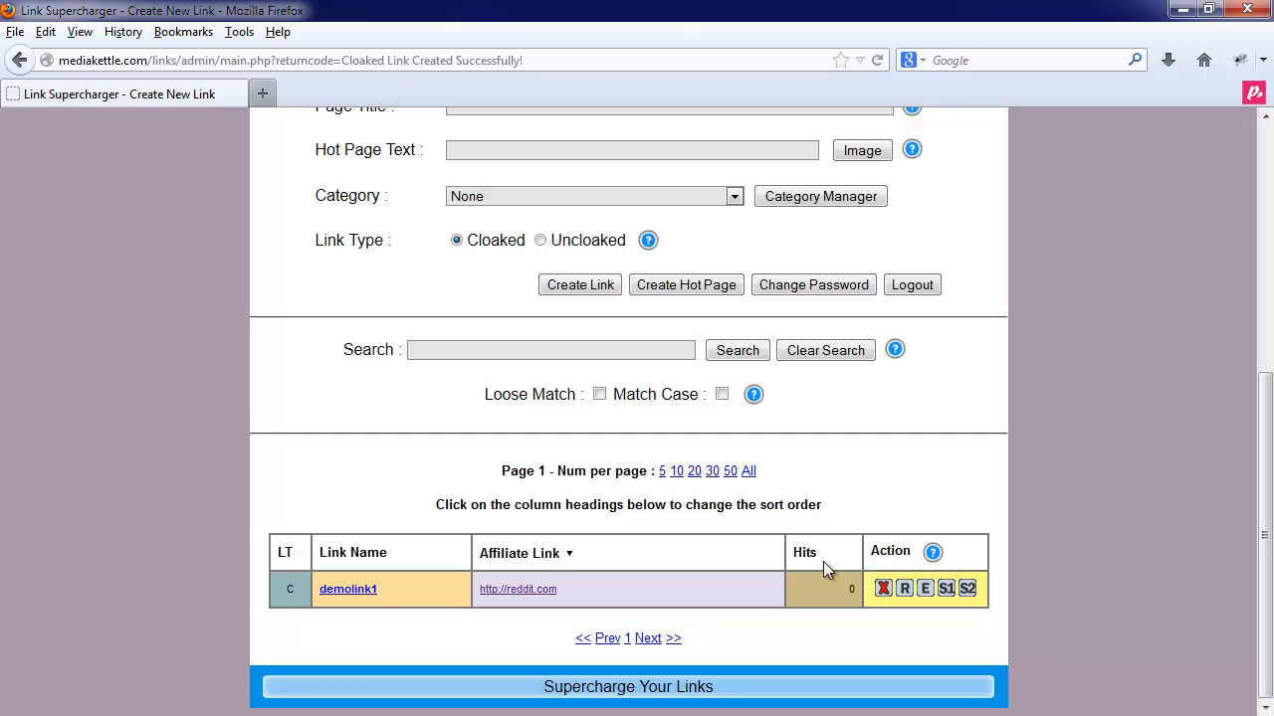
# Step: Open demolink1 to test its cloaked page, close that page and refresh the link list to check the hits
pyautogui.rightClick(344, 591)
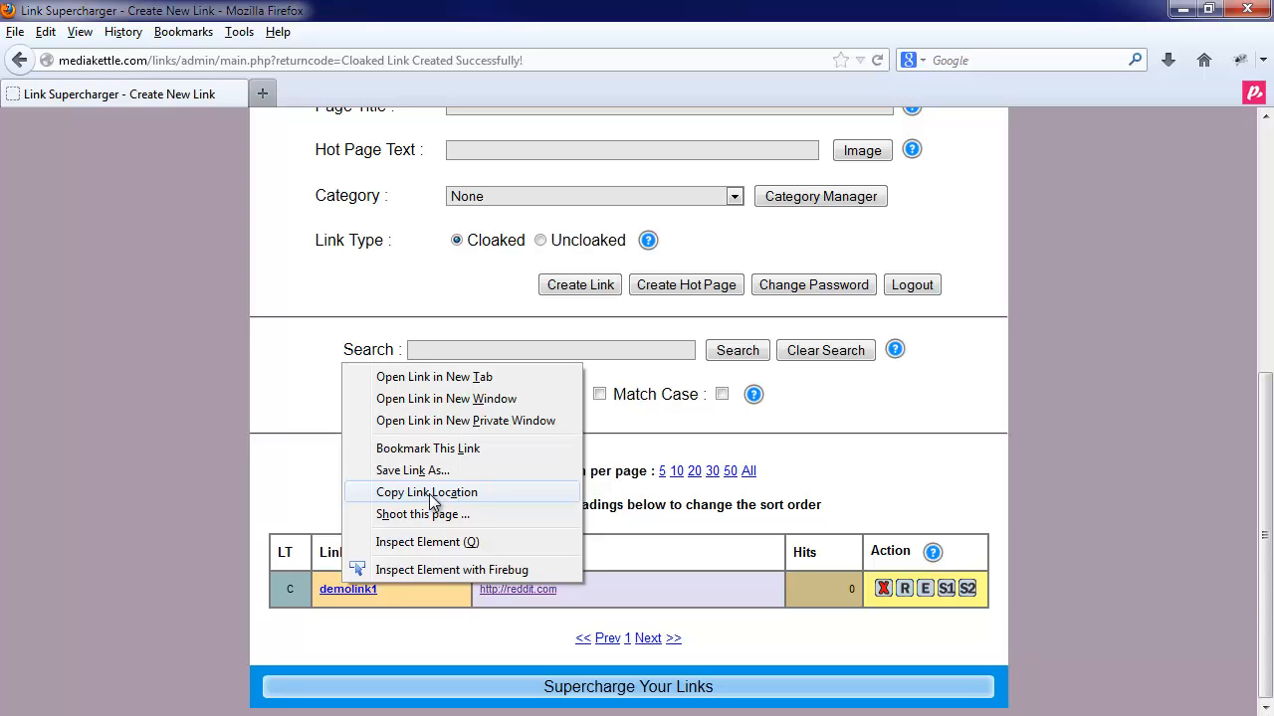
pyautogui.click(369, 614)
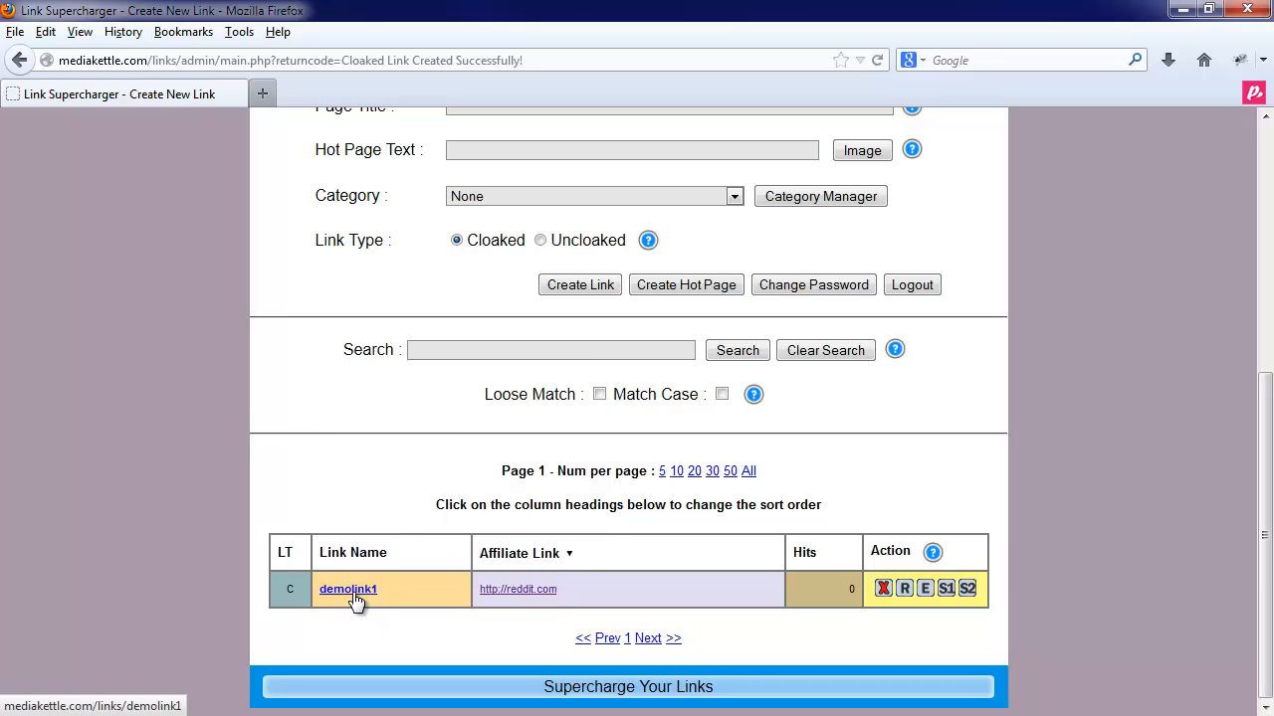
pyautogui.click(354, 595)
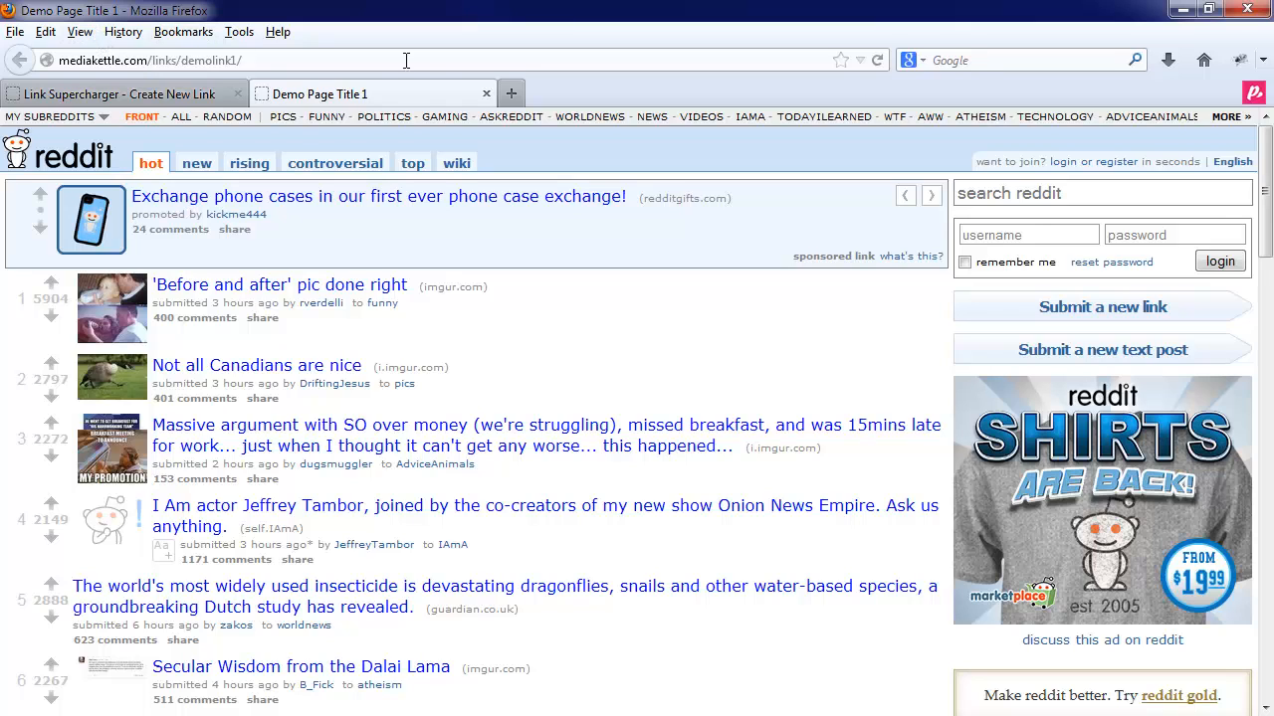
pyautogui.click(486, 94)
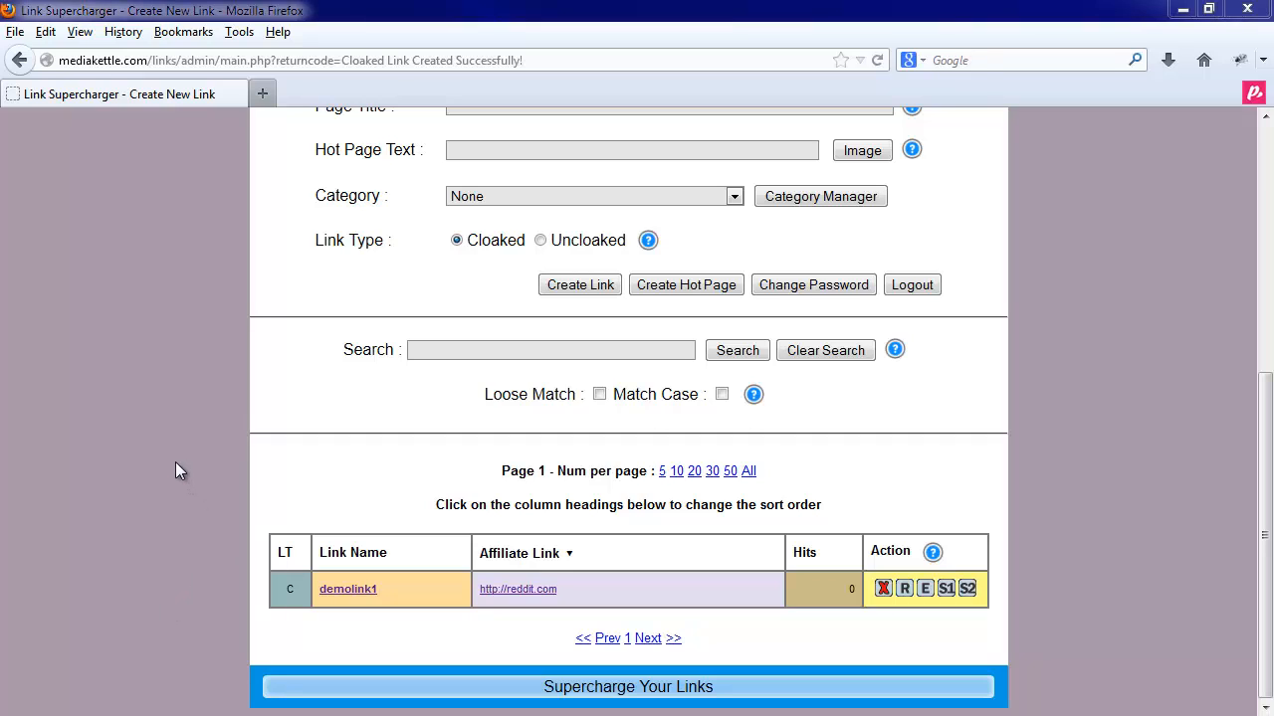
pyautogui.press('F5')
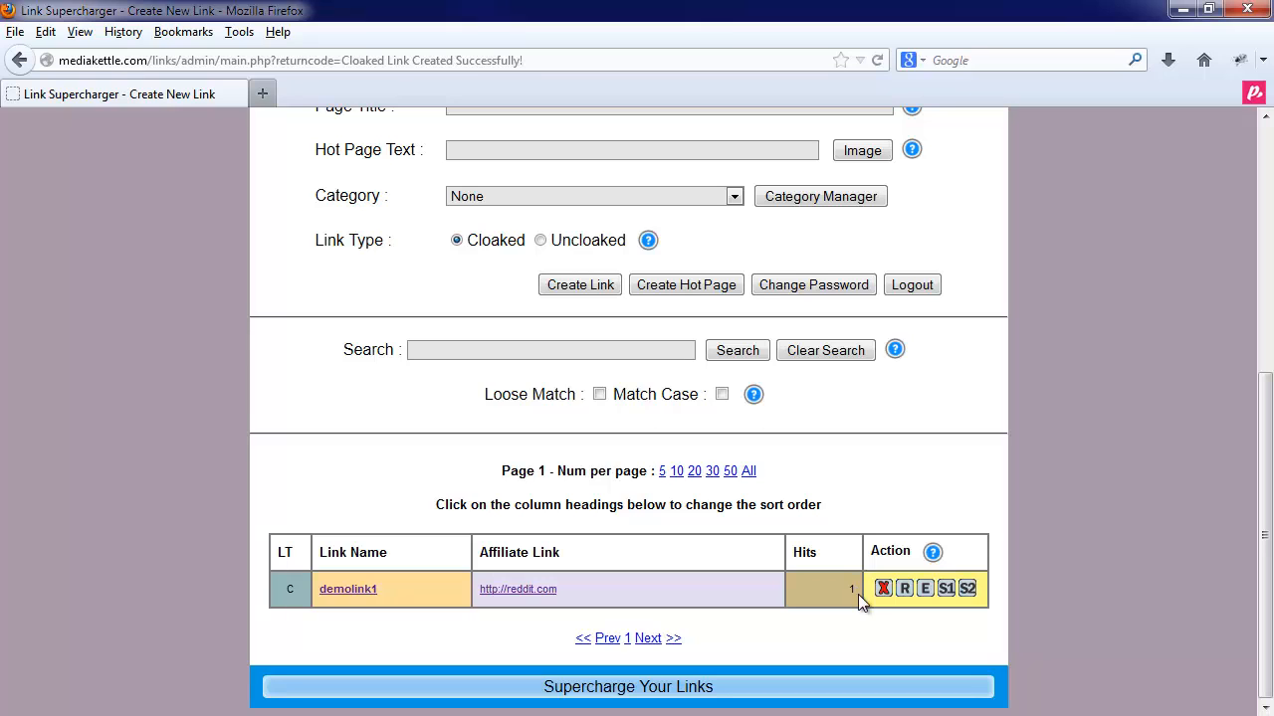
# Step: Reset the hit counter of demolink1 and check the status message
pyautogui.moveTo(935, 553)
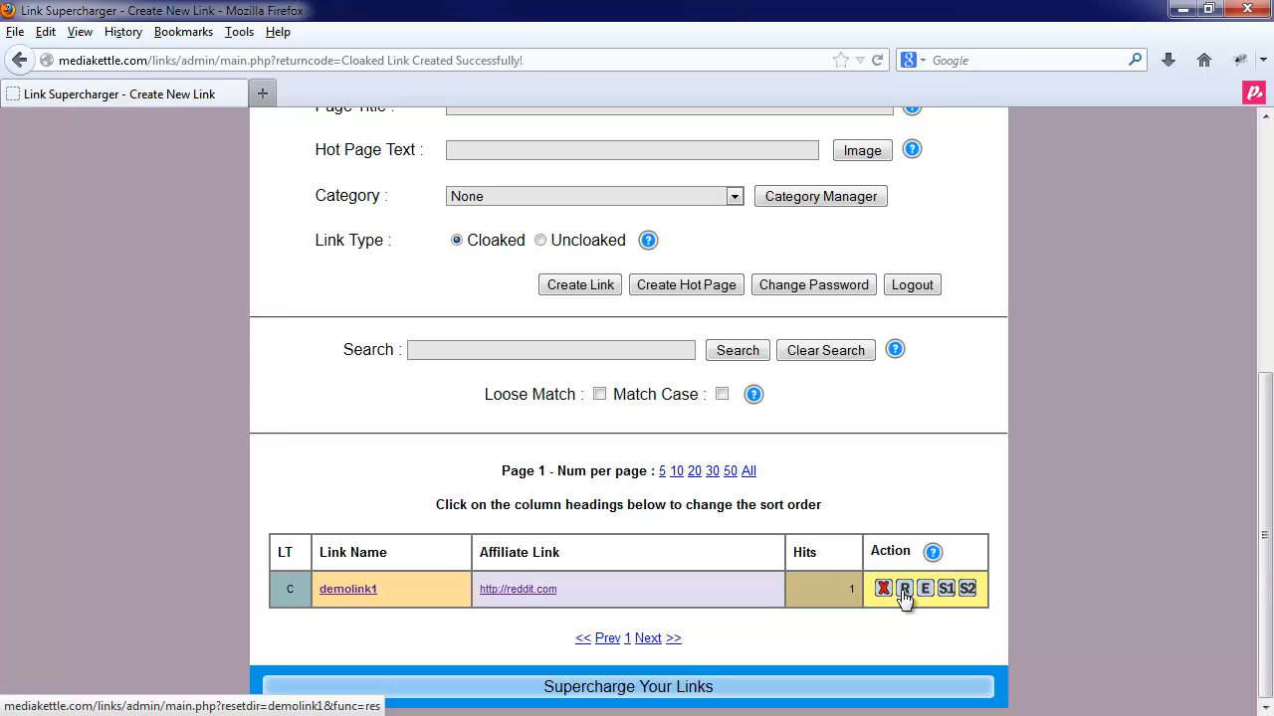
pyautogui.click(903, 589)
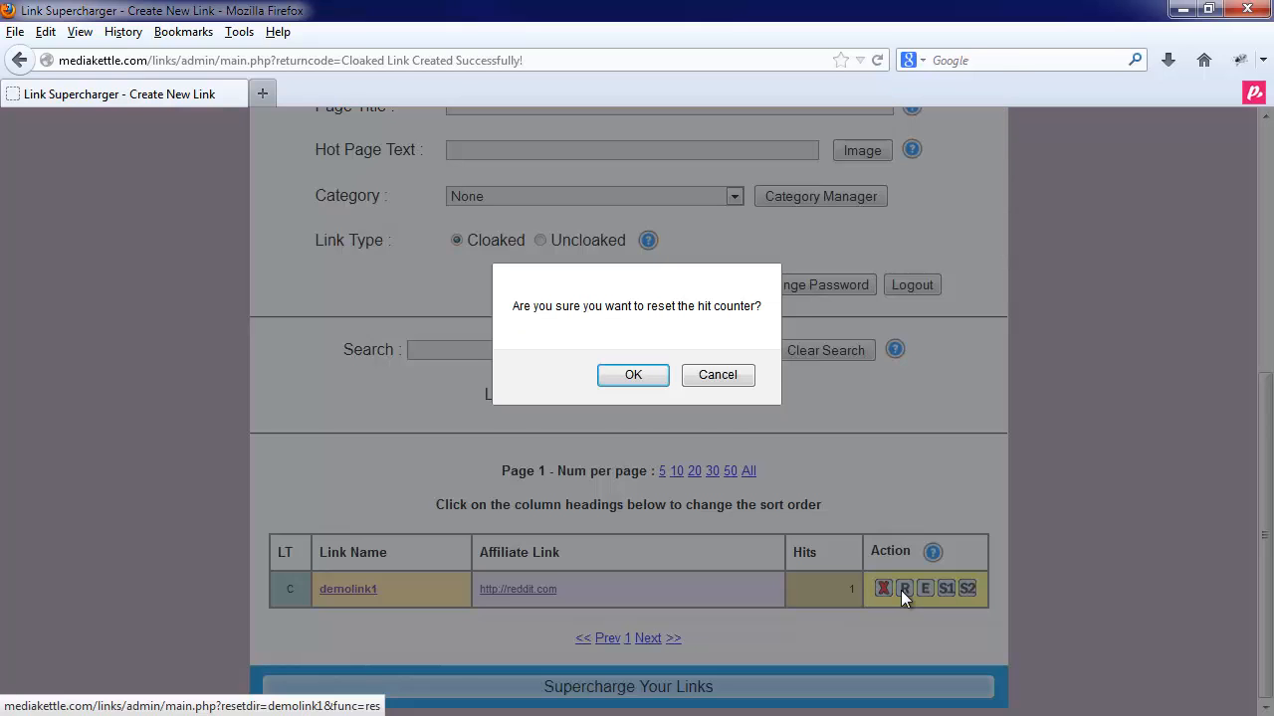
pyautogui.click(633, 376)
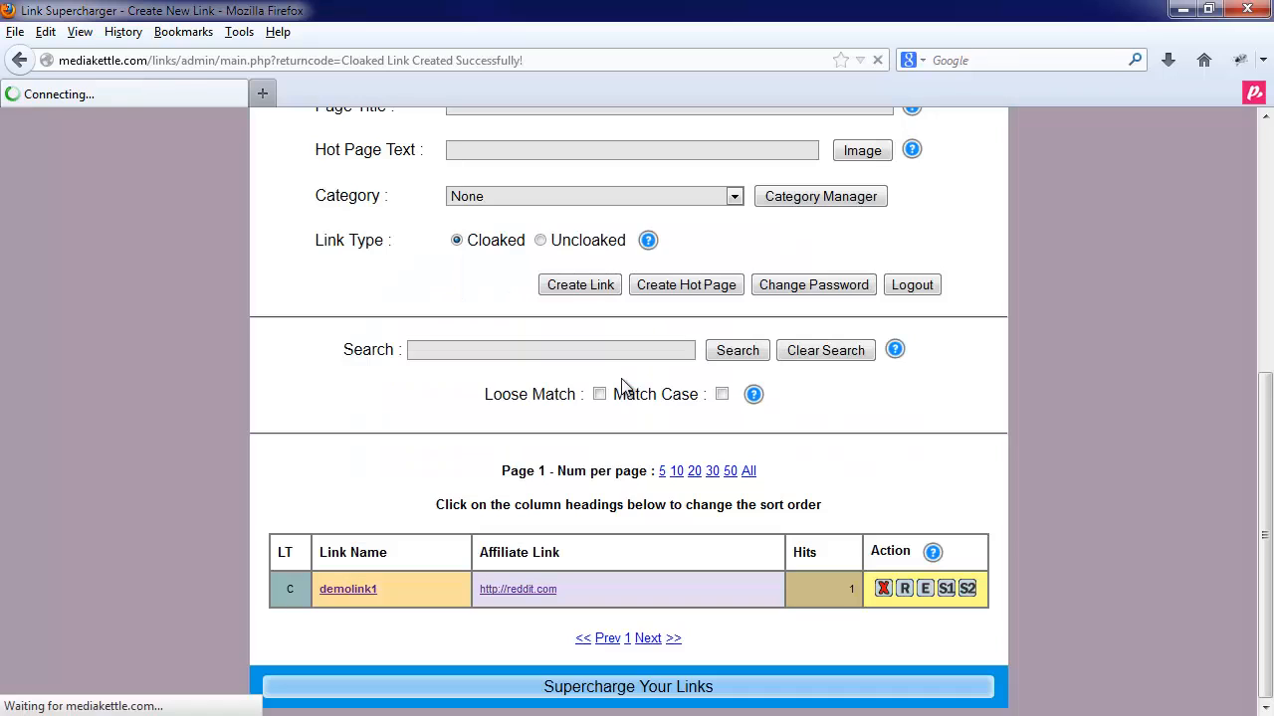
pyautogui.scroll(-5, 841, 605)
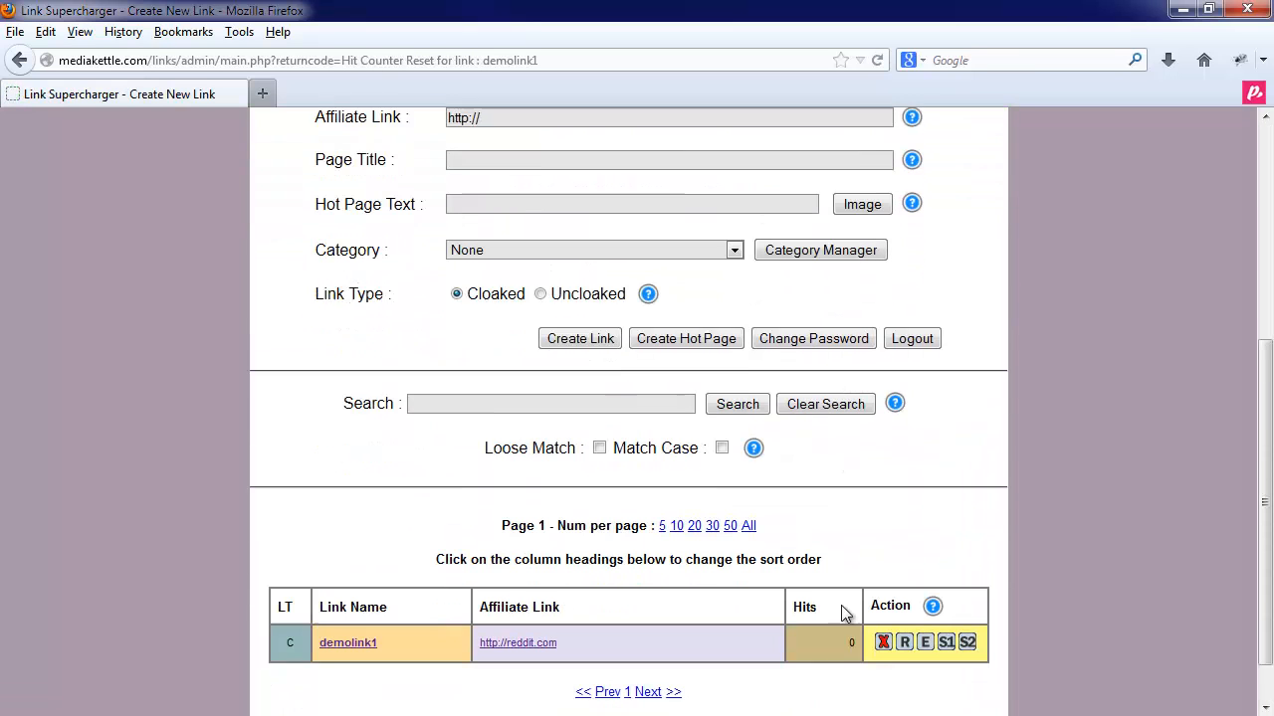
pyautogui.scroll(5, 853, 596)
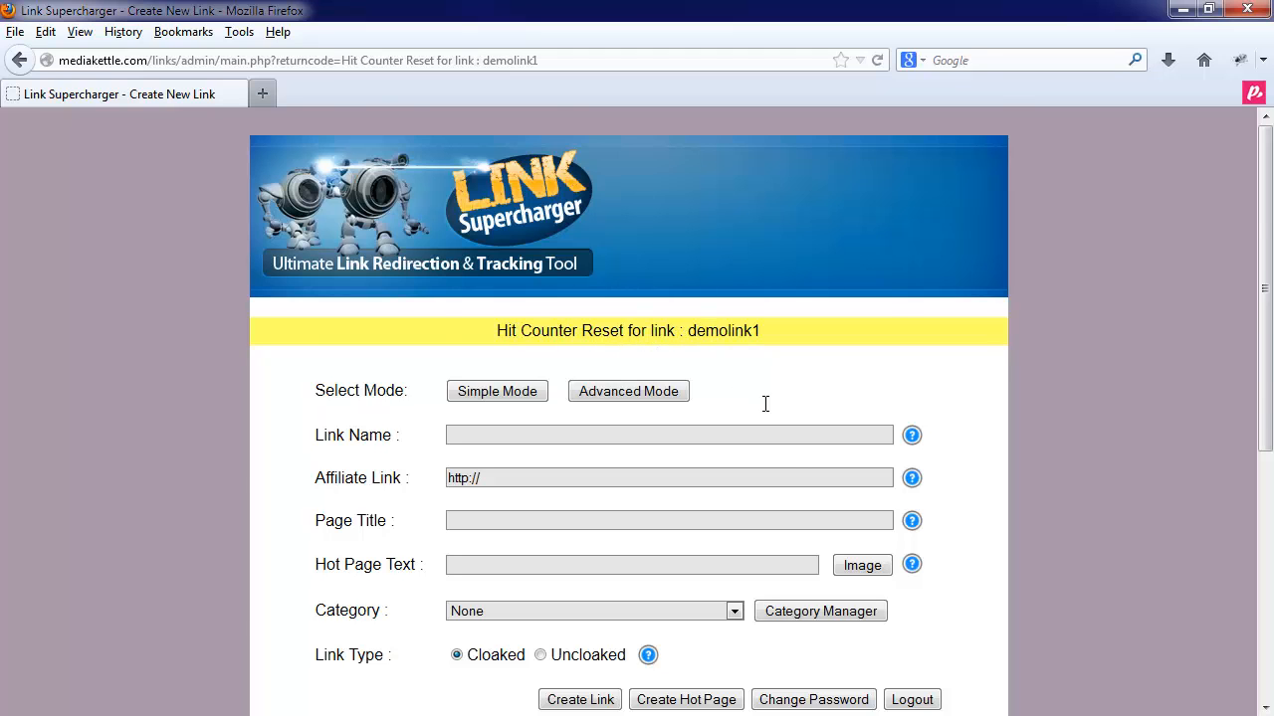
# Step: Open demolink1 for editing to review its settings, and leave without saving changes
pyautogui.scroll(-5, 765, 401)
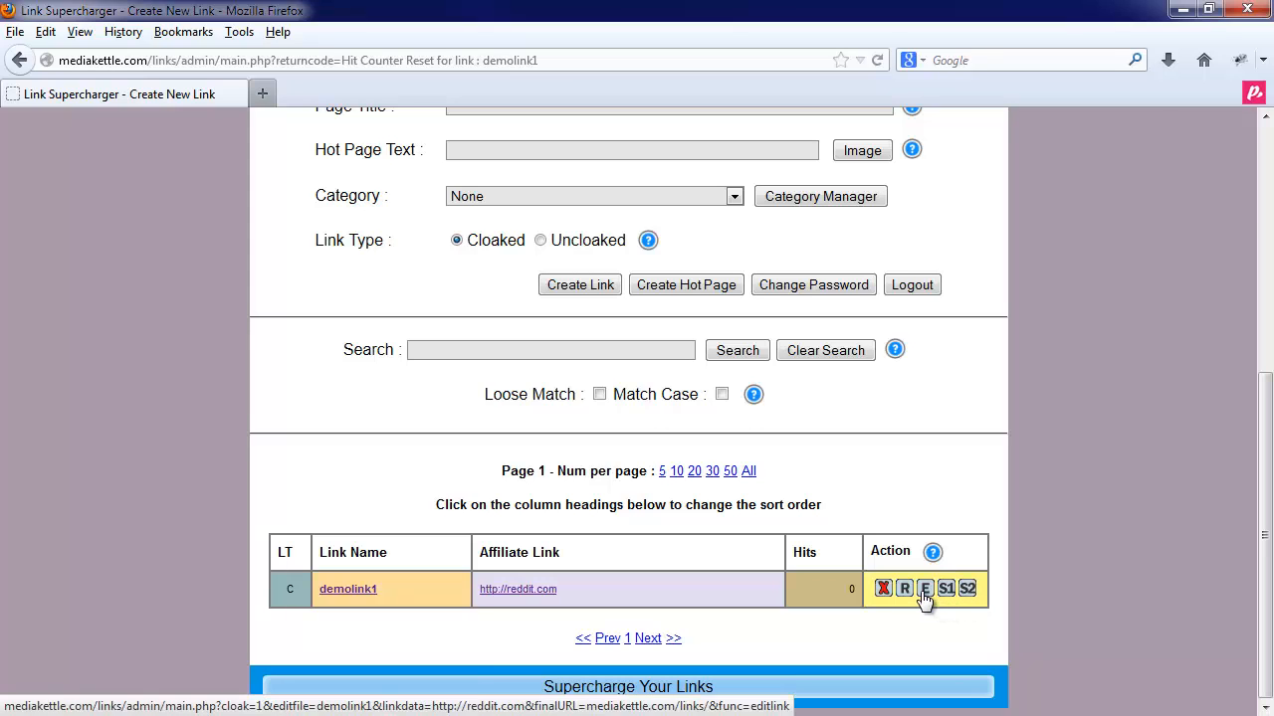
pyautogui.click(924, 589)
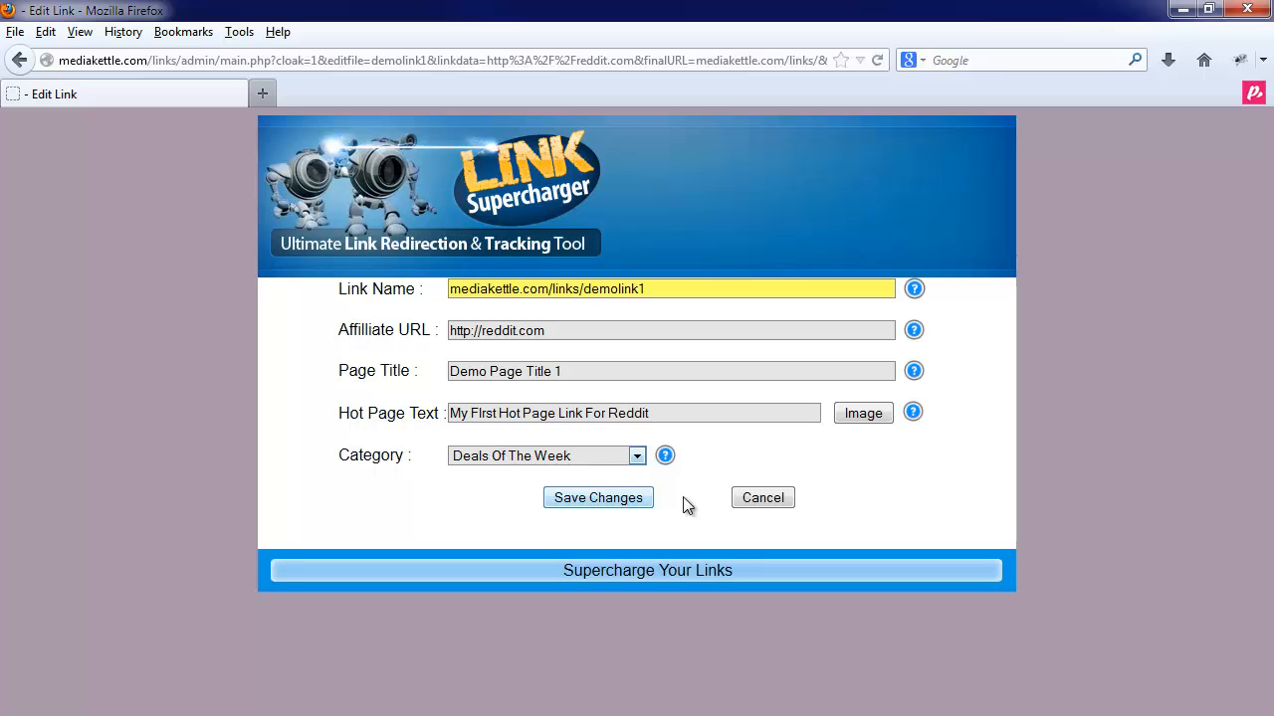
pyautogui.click(748, 499)
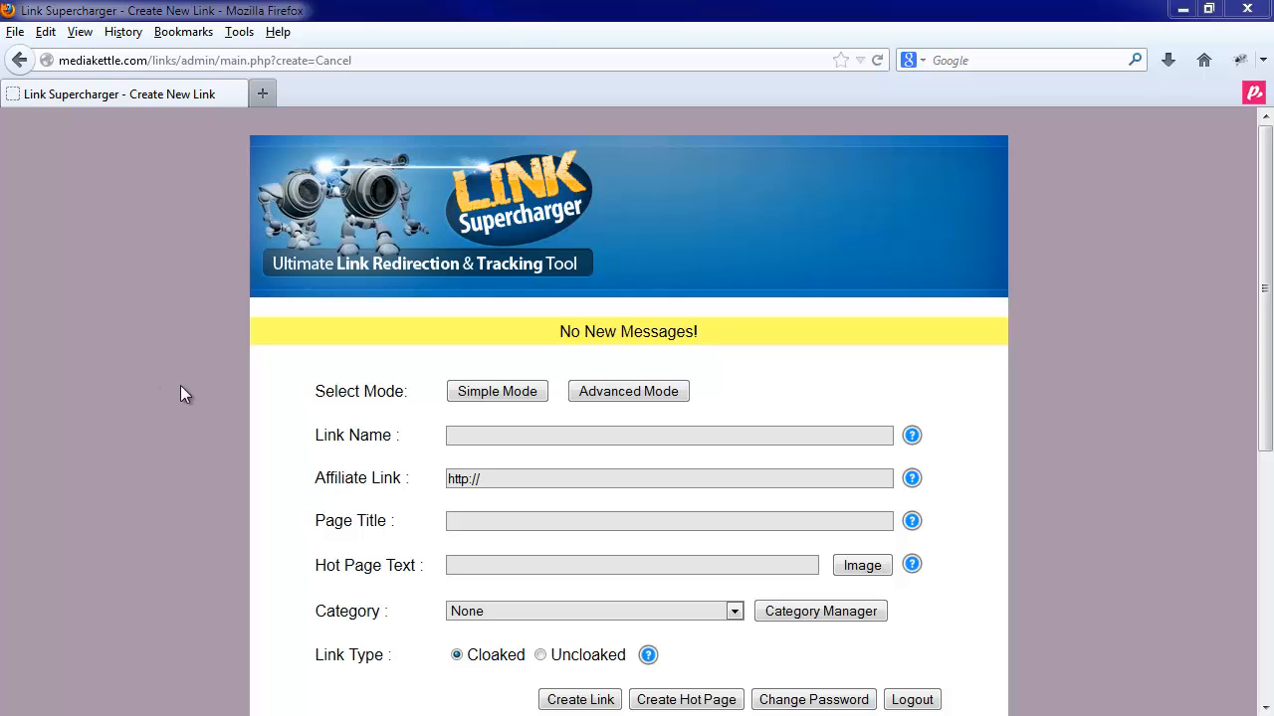
# Step: Add a link category named "My Demo Category" in the category manager and return to the link creation page
pyautogui.click(820, 612)
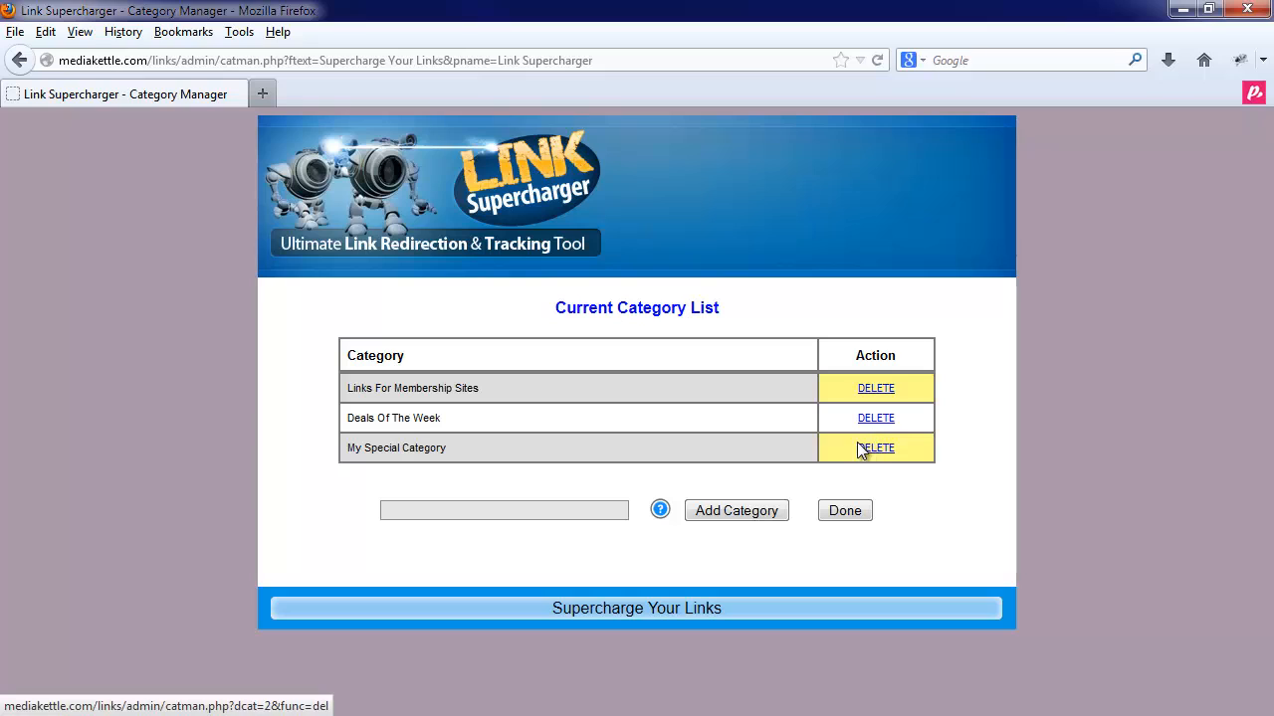
pyautogui.click(500, 518)
pyautogui.write('My ')
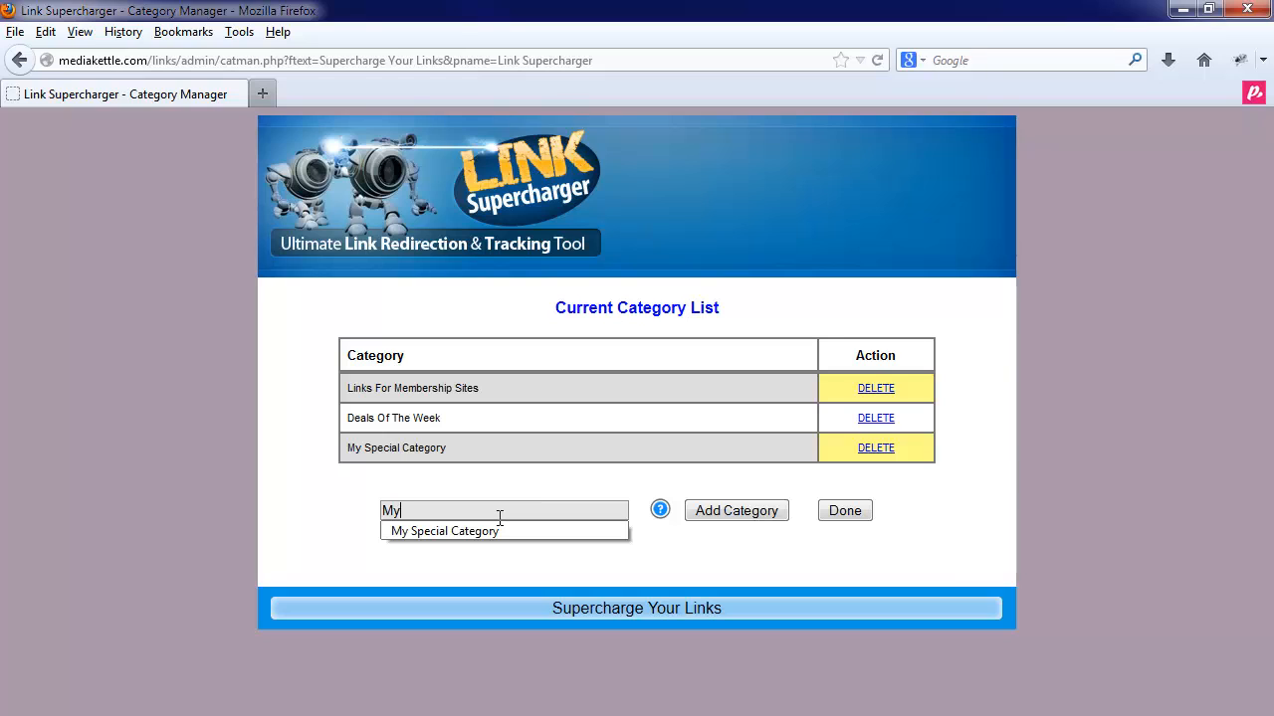
pyautogui.write('D')
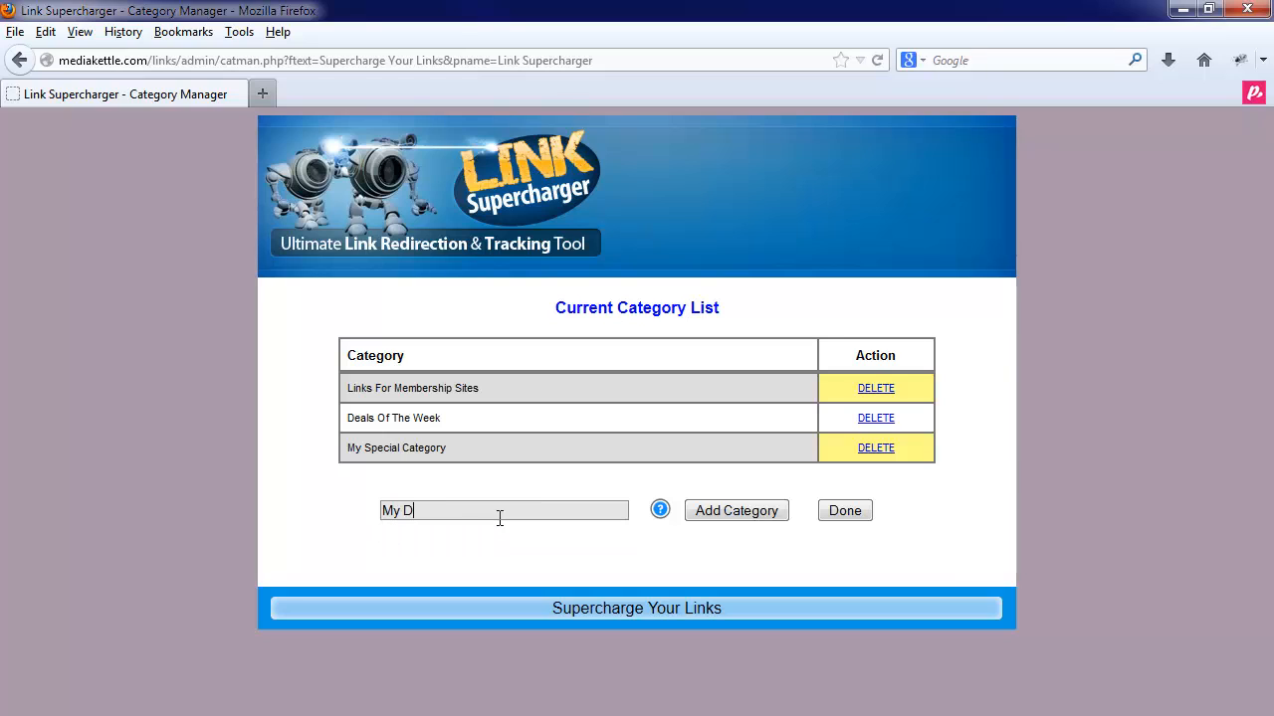
pyautogui.write('emo Cateog')
pyautogui.press('BackSpace')
pyautogui.press('BackSpace')
pyautogui.write('gory')
pyautogui.click(726, 512)
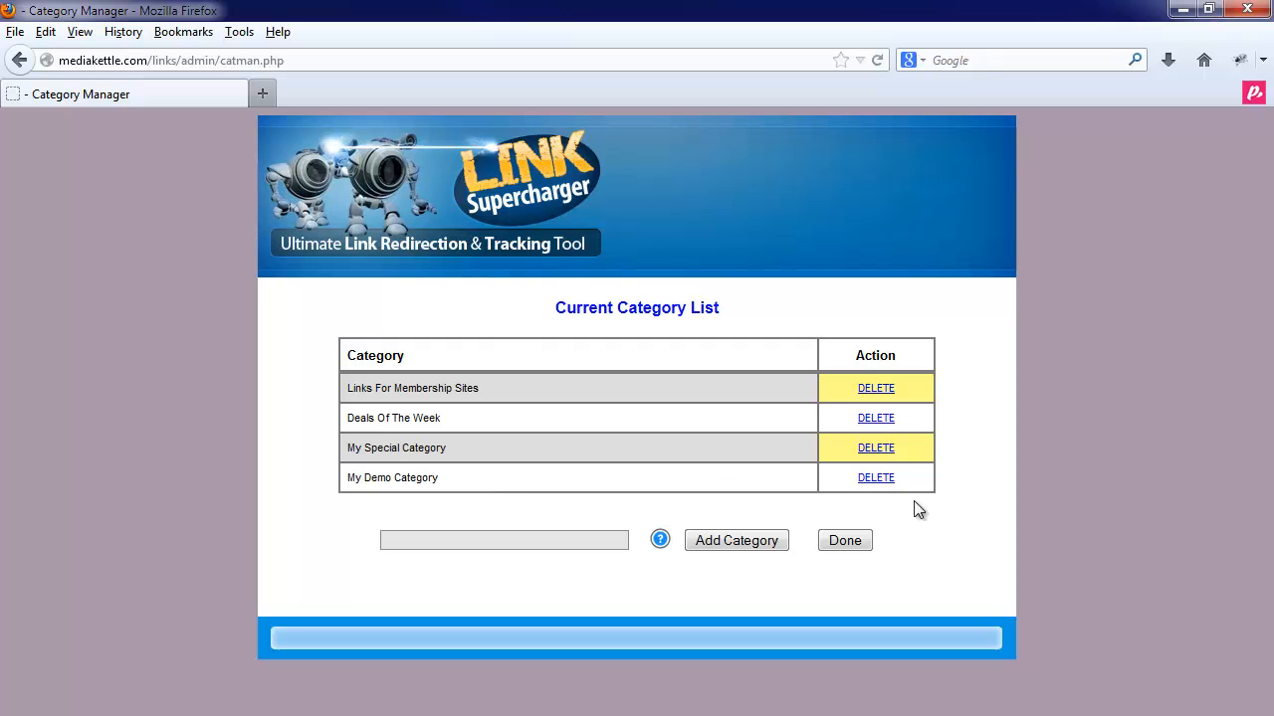
pyautogui.click(836, 543)
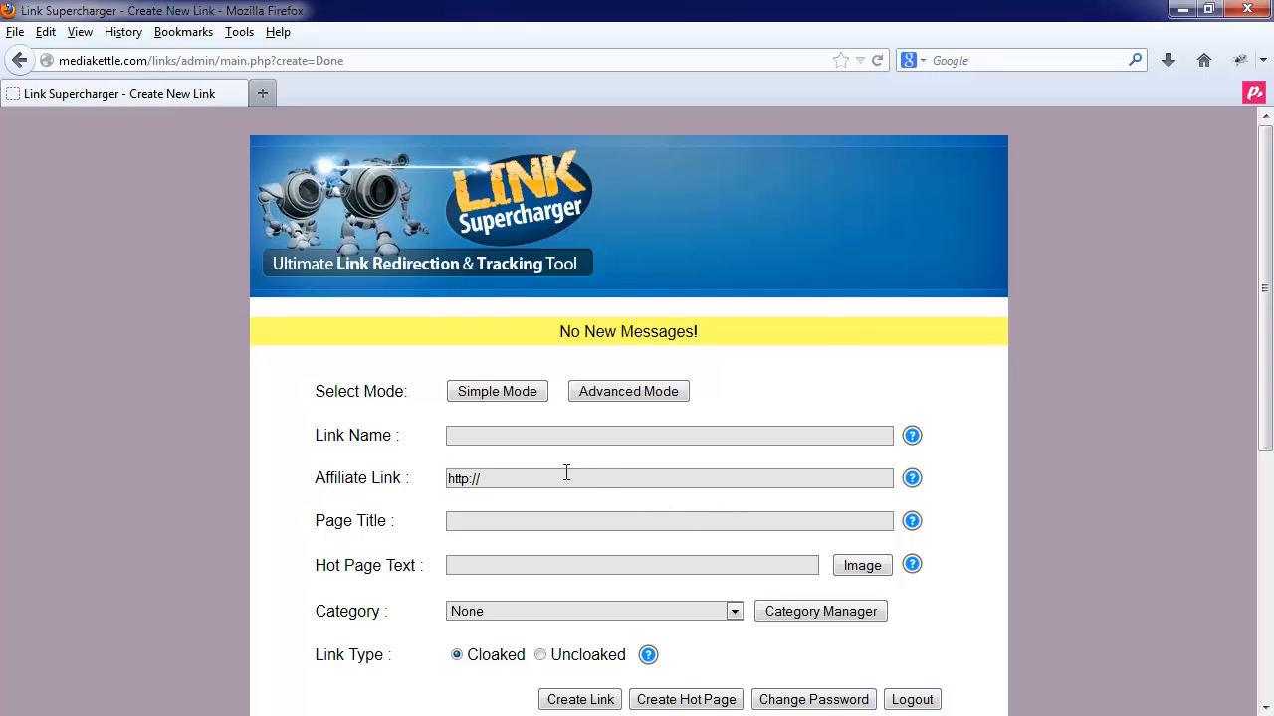
pyautogui.click(487, 436)
pyautogui.write('Demo')
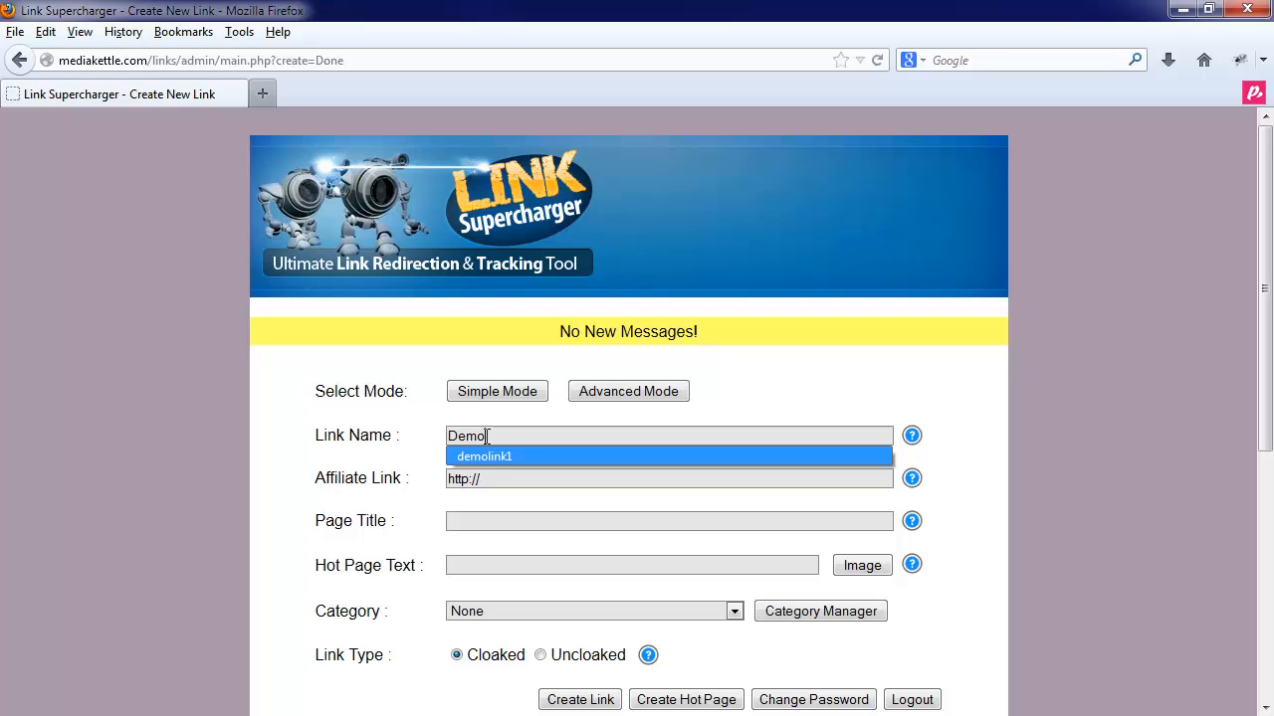
pyautogui.press('Return')
pyautogui.press('BackSpace')
pyautogui.write('2')
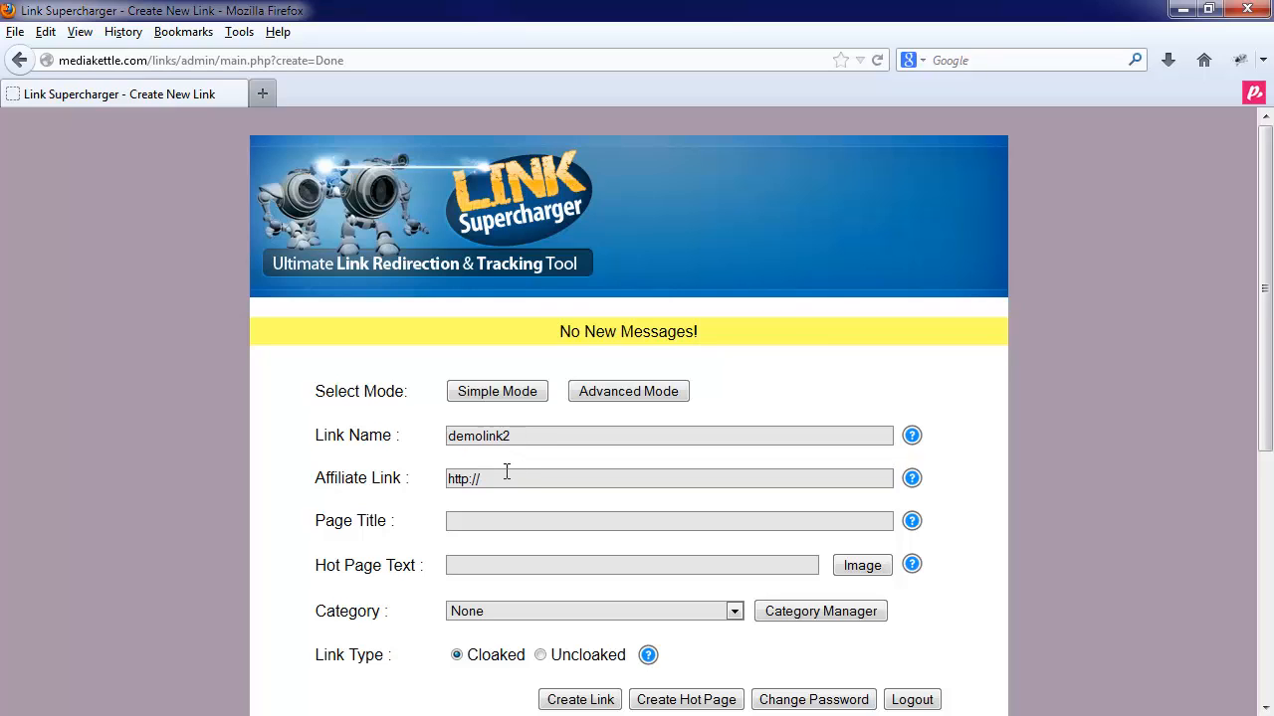
pyautogui.click(507, 472)
pyautogui.write('click')
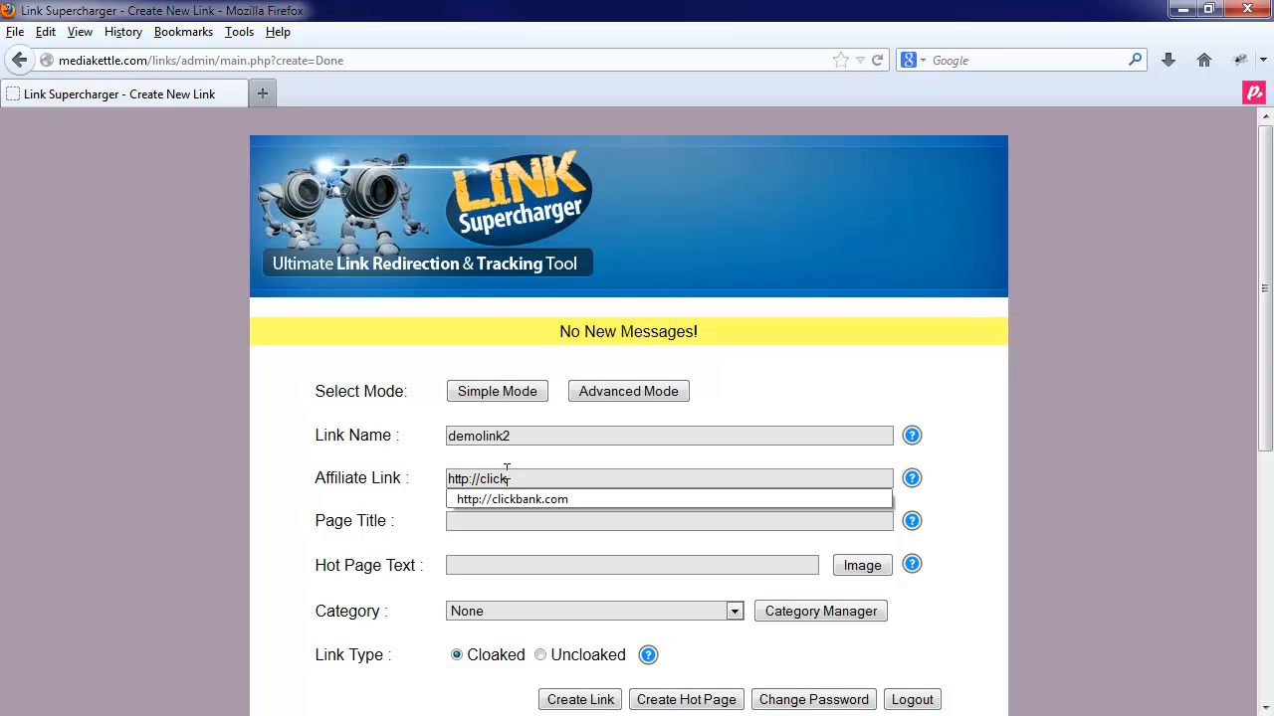
pyautogui.press('Down')
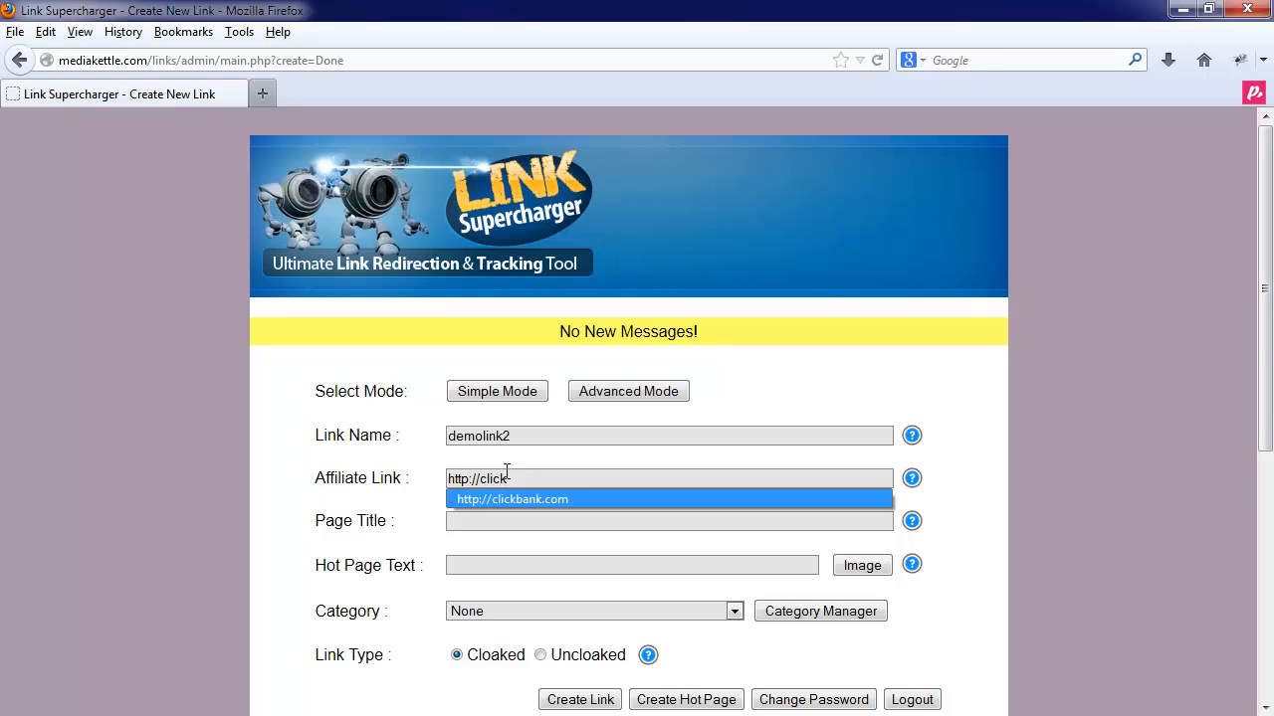
pyautogui.press('Return')
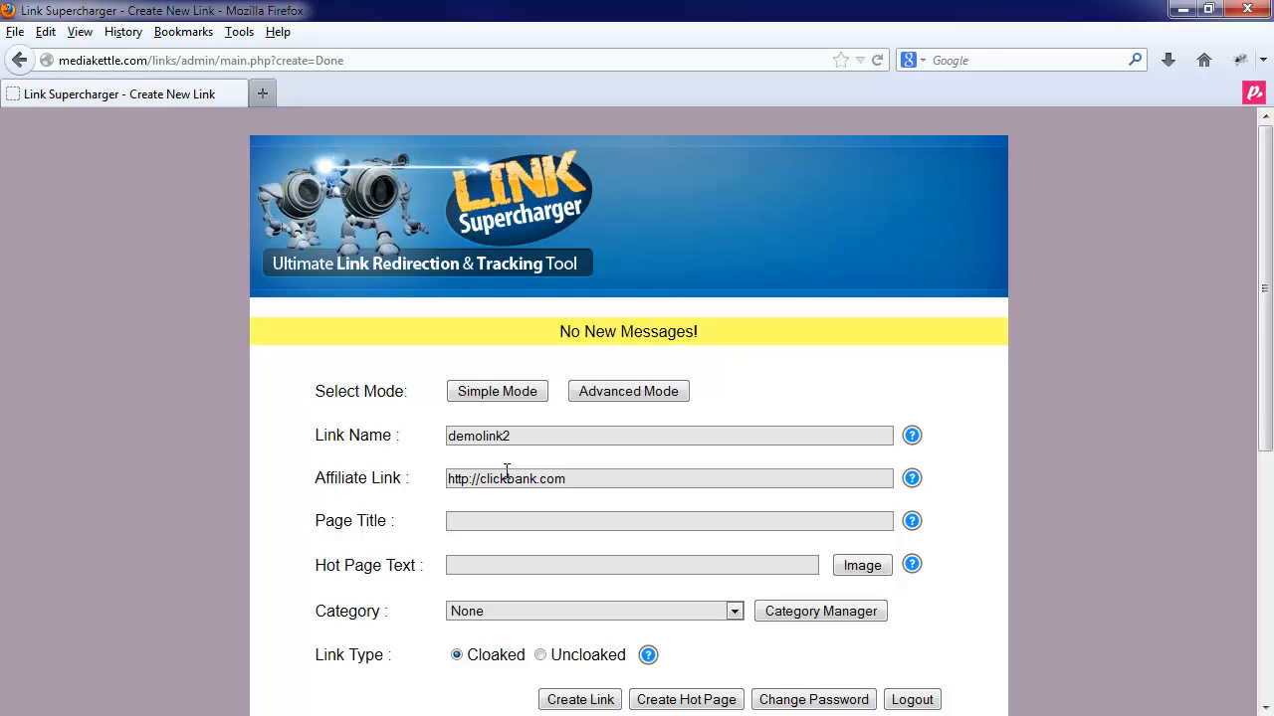
# Step: Set the page title to "Page Title" and the hot page text to "My Demo Hot Page Link Clickbank"
pyautogui.click(497, 524)
pyautogui.write('Page Title')
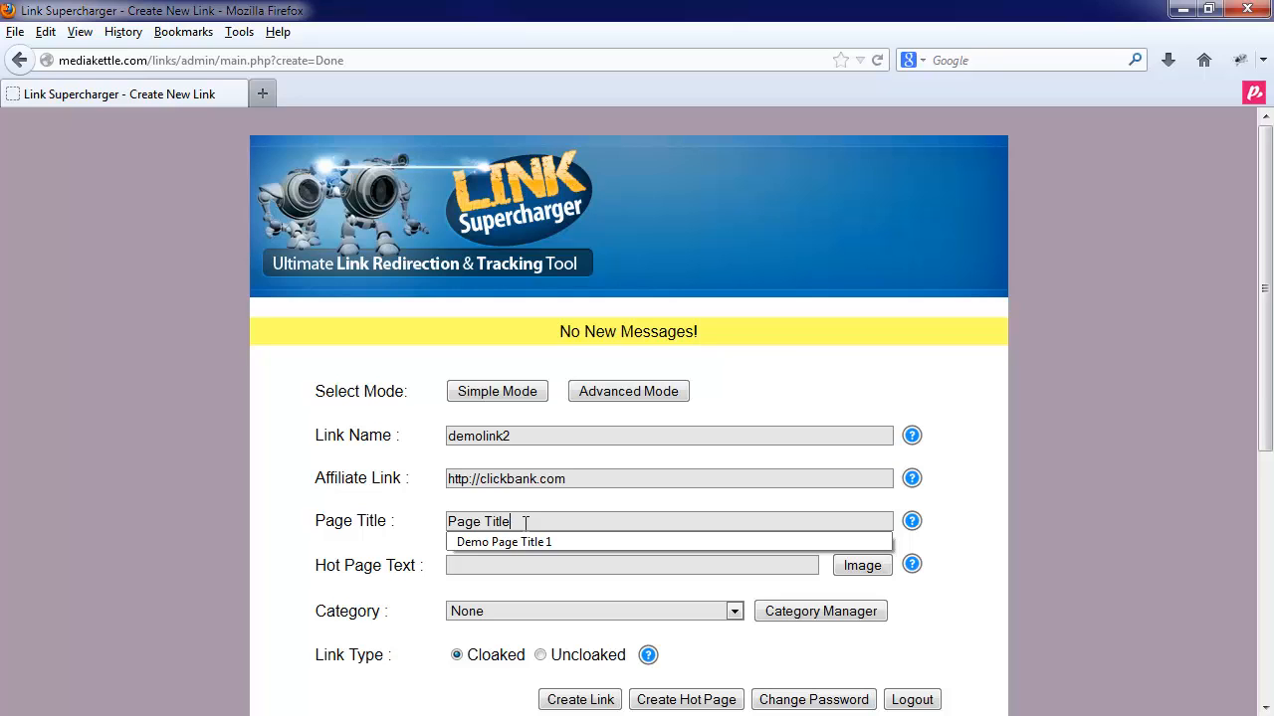
pyautogui.click(496, 565)
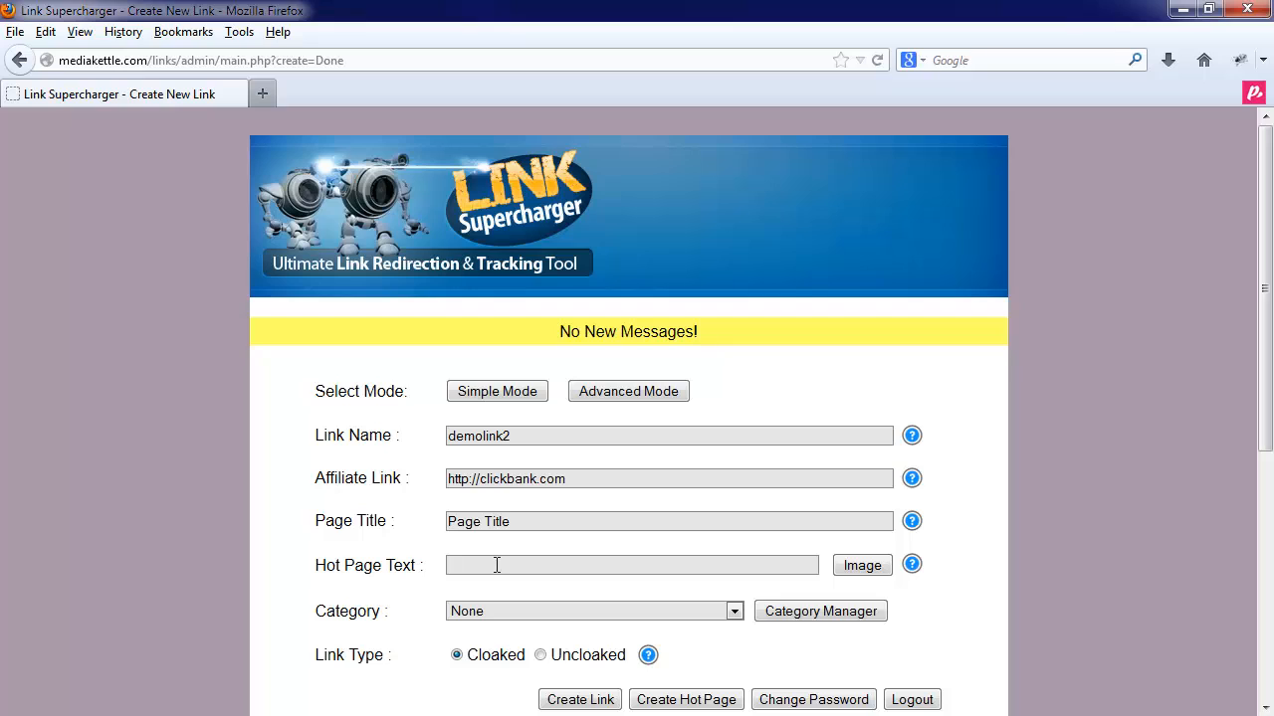
pyautogui.write('My Demo Hot Page Lin')
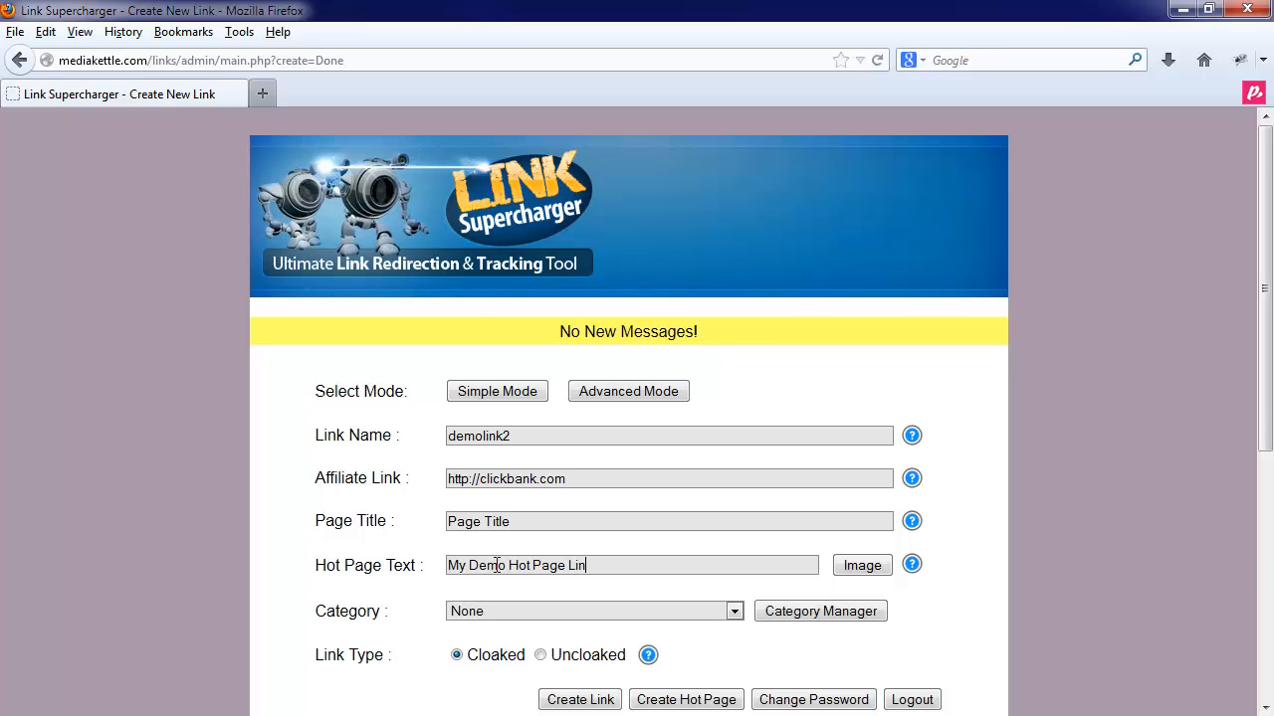
pyautogui.write('k Clickbank')
# Step: Assign the link to the Deals Of The Week category, make it uncloaked and create it
pyautogui.click(600, 613)
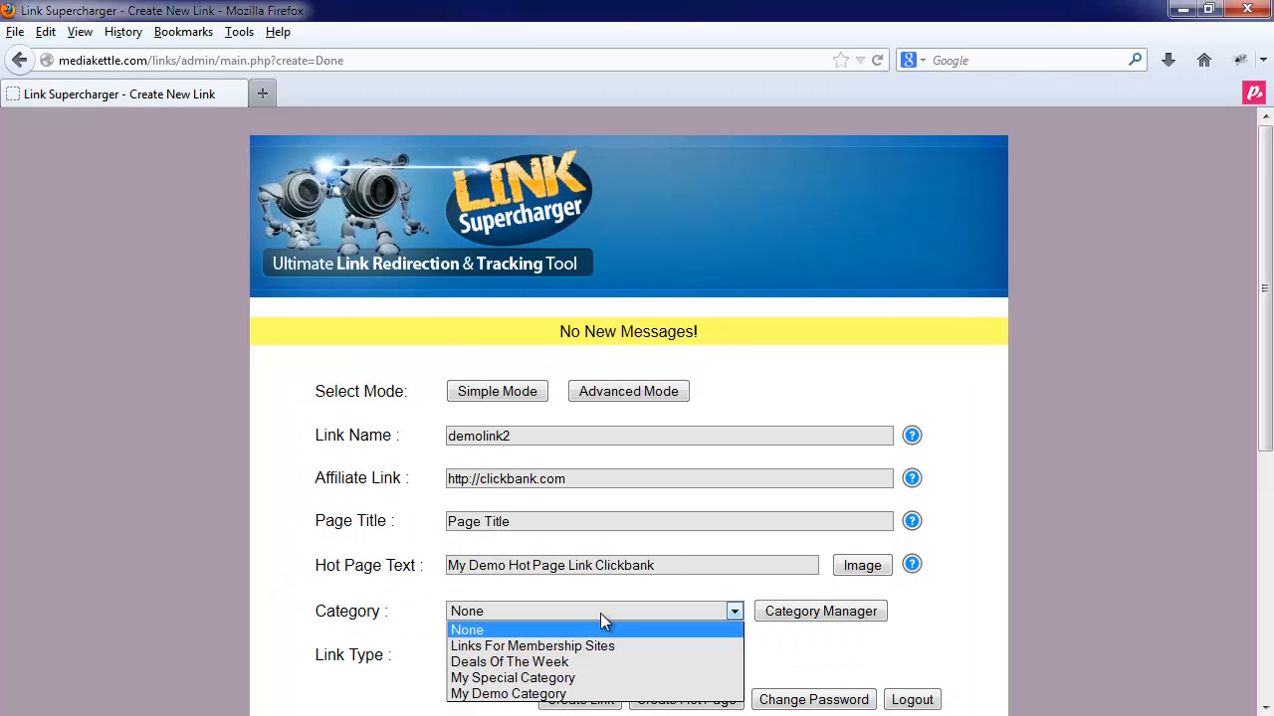
pyautogui.click(540, 668)
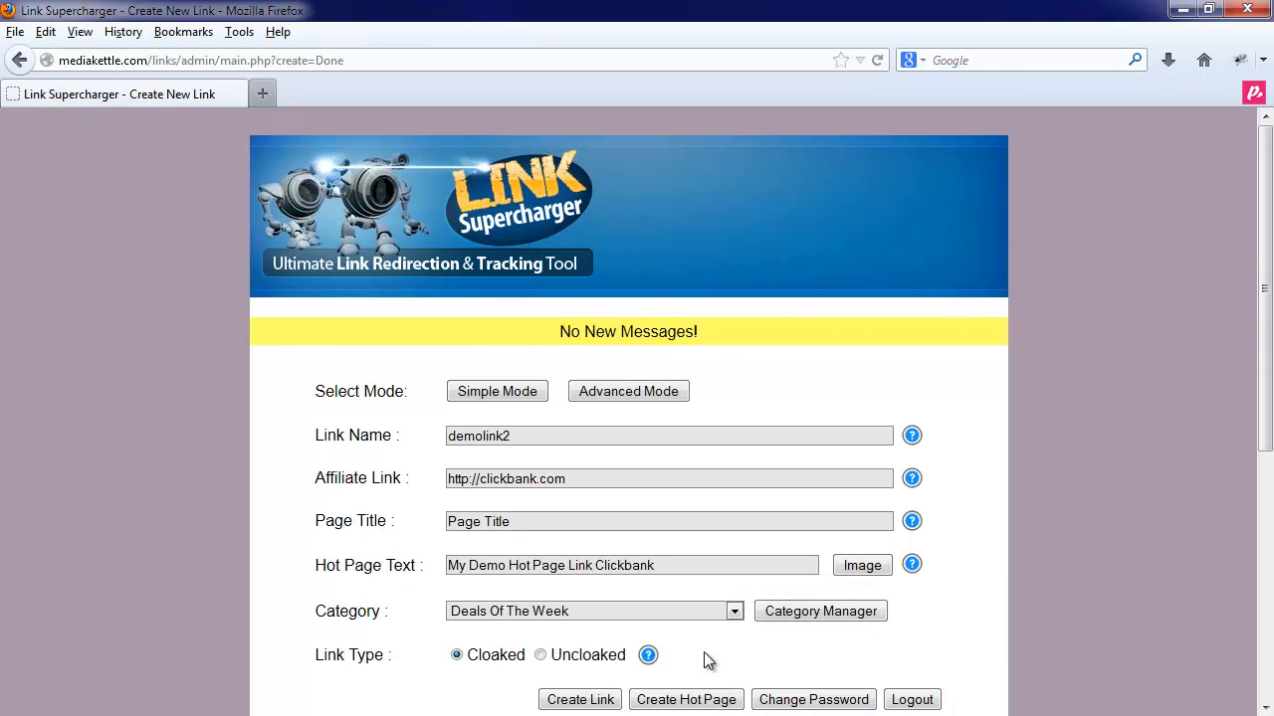
pyautogui.click(541, 657)
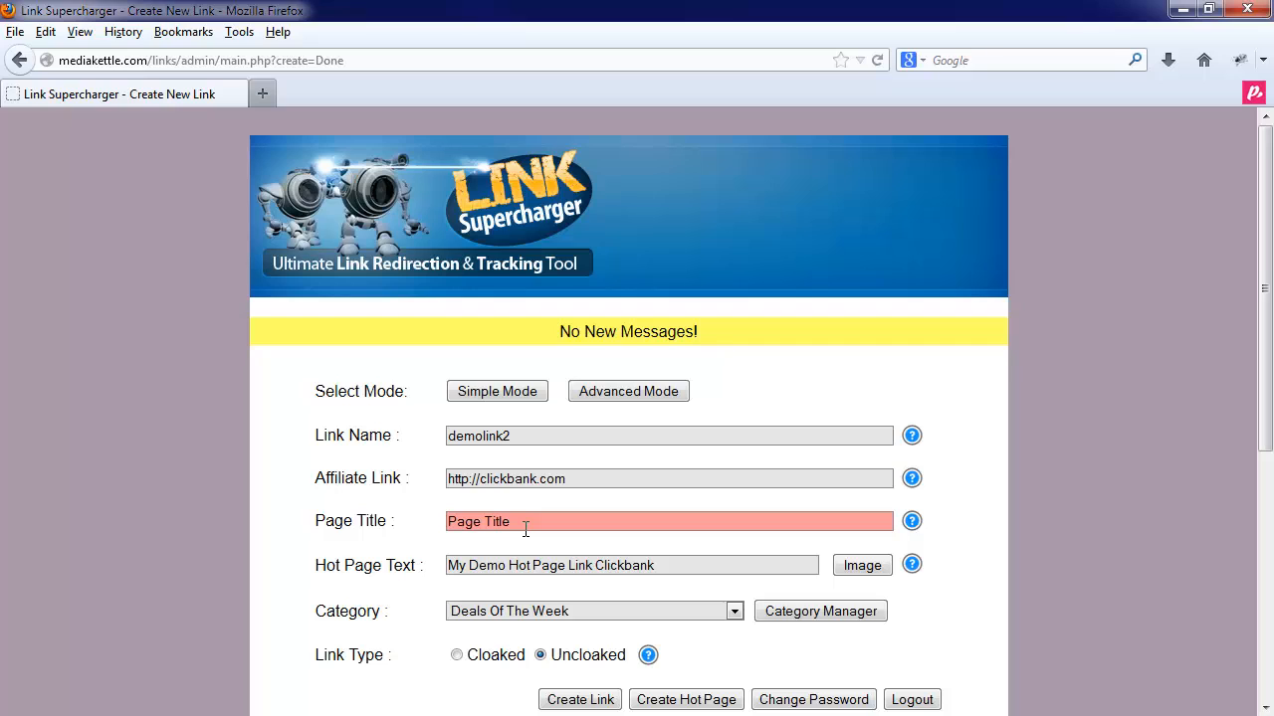
pyautogui.click(563, 700)
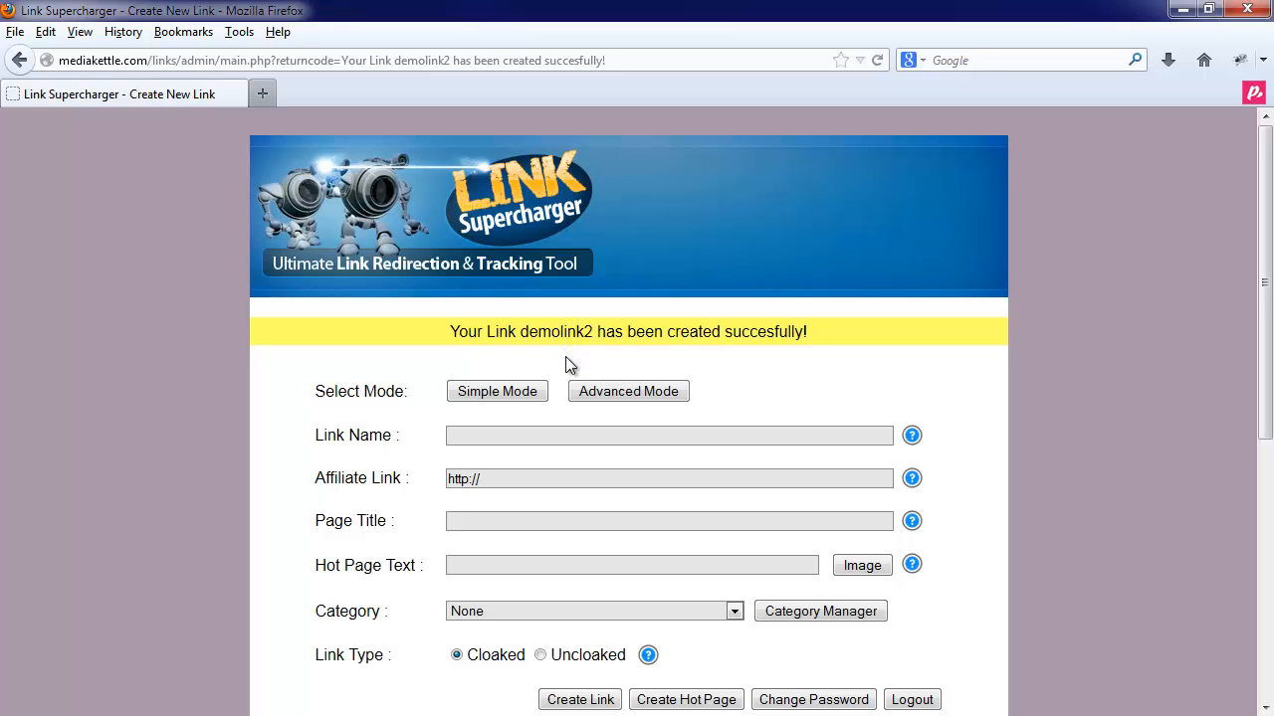
# Step: Sort the list of created links by link name, by affiliate link, and by link name again
pyautogui.scroll(-5, 554, 463)
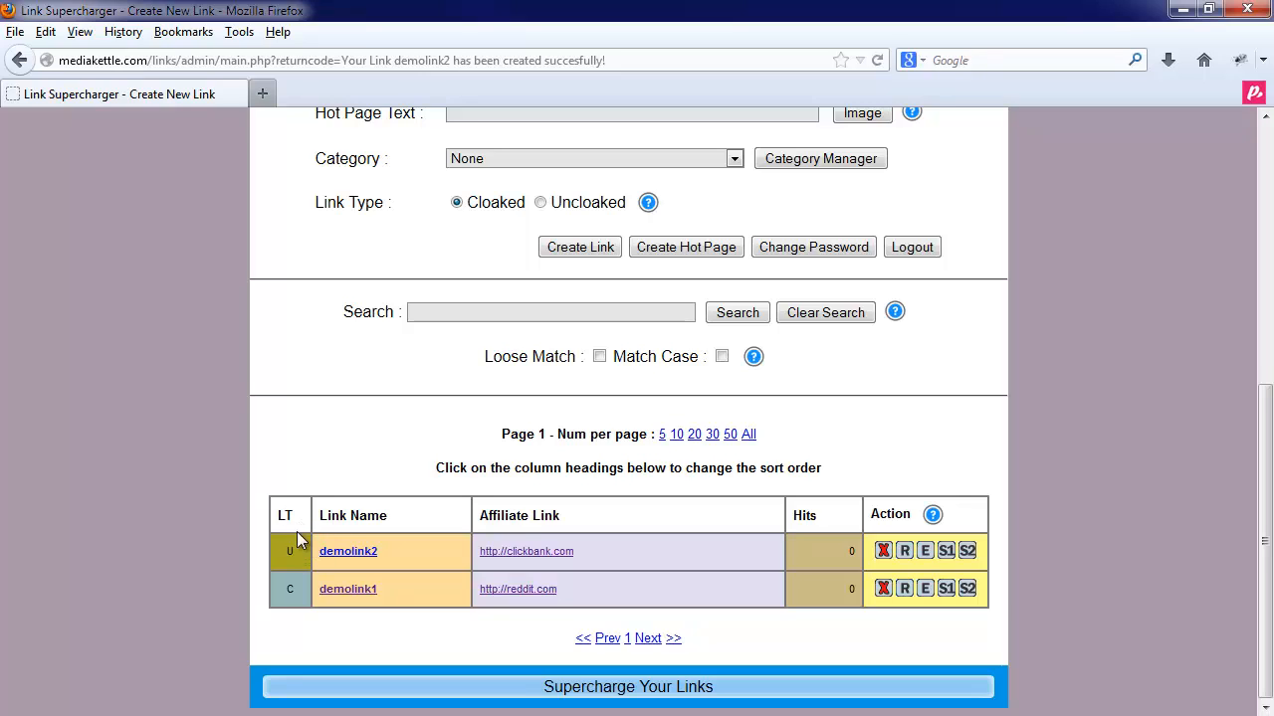
pyautogui.click(374, 514)
pyautogui.click(374, 518)
pyautogui.click(375, 518)
pyautogui.click(374, 518)
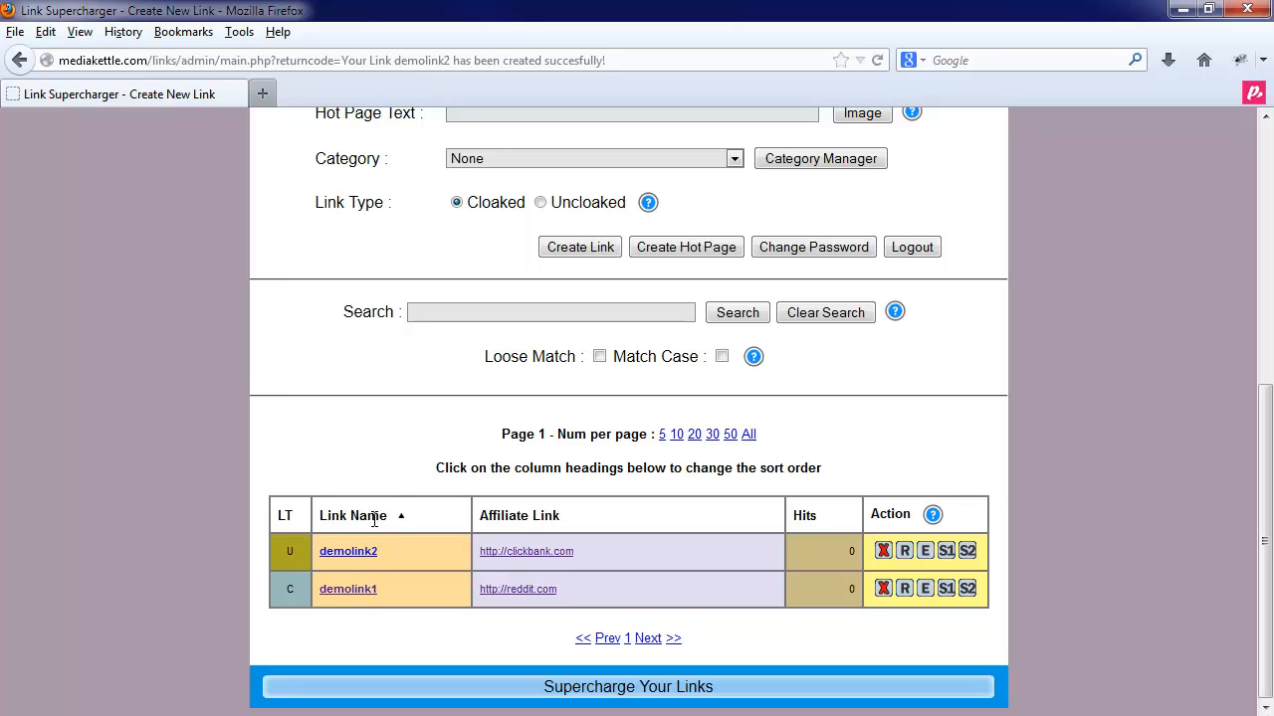
pyautogui.click(543, 517)
pyautogui.click(543, 517)
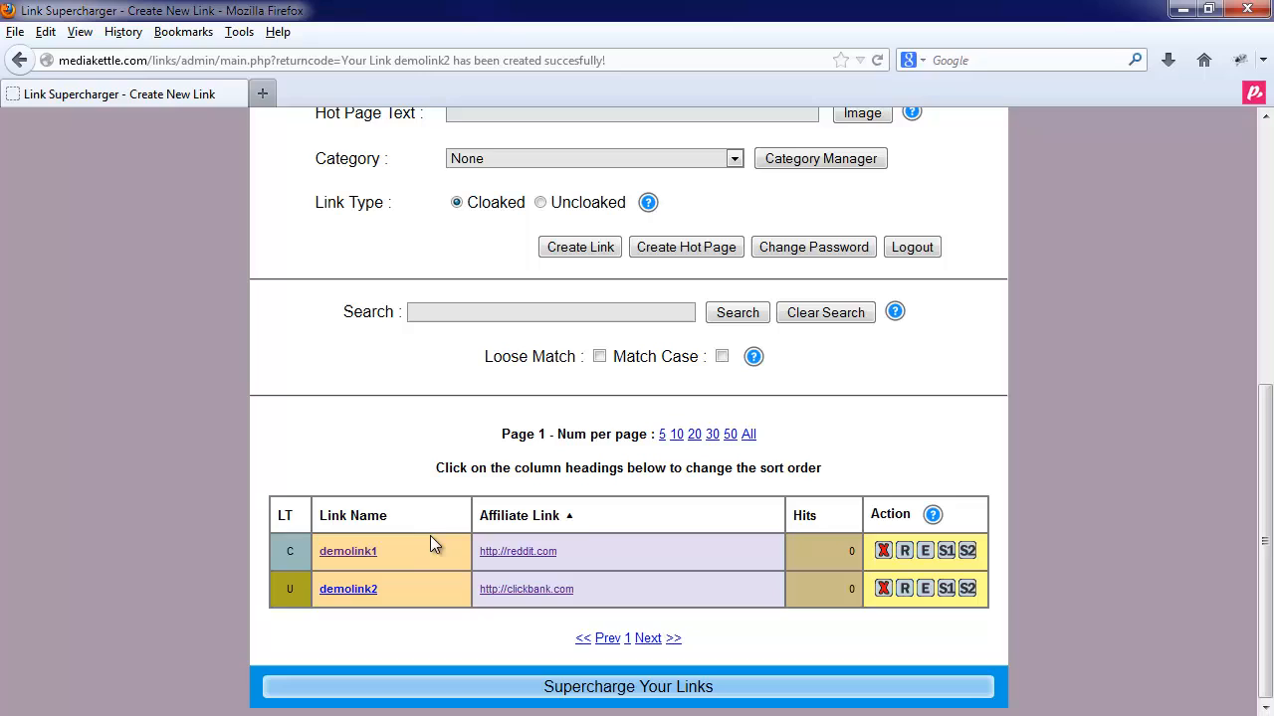
pyautogui.click(381, 518)
pyautogui.click(381, 518)
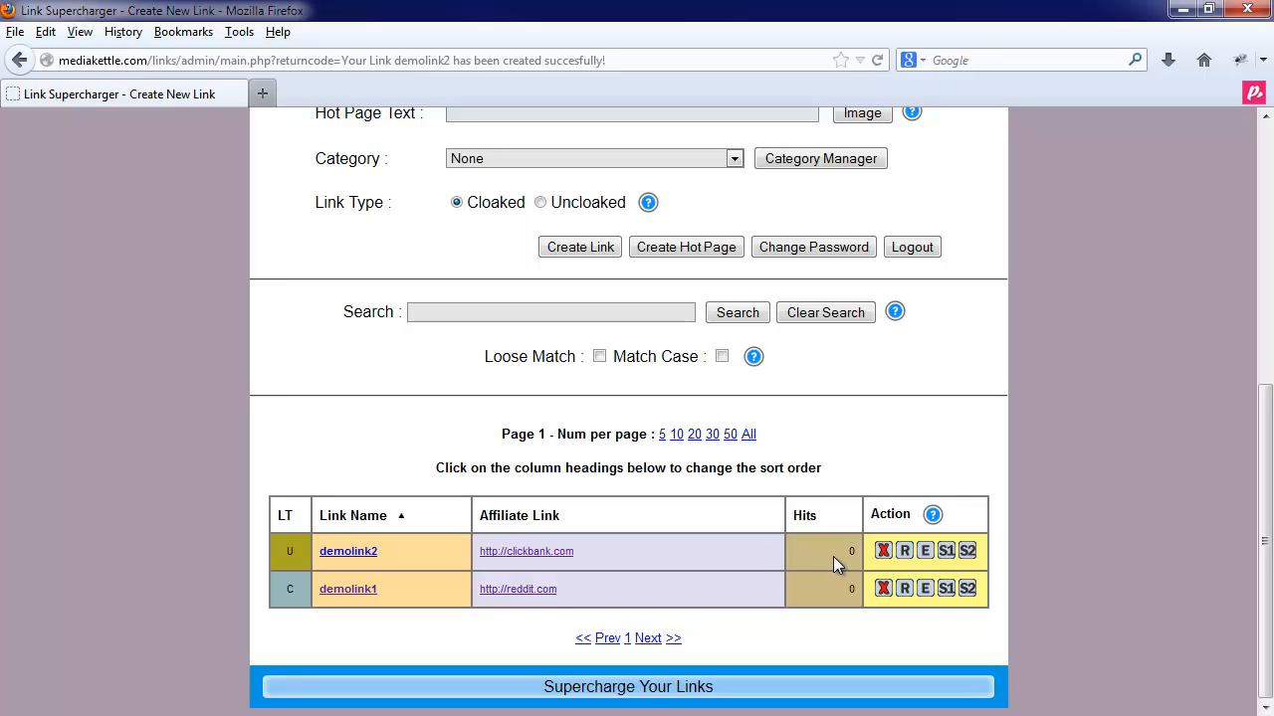
# Step: View and close the sharing services for demolink2, and open the link to test its redirect before returning to the link list
pyautogui.click(946, 553)
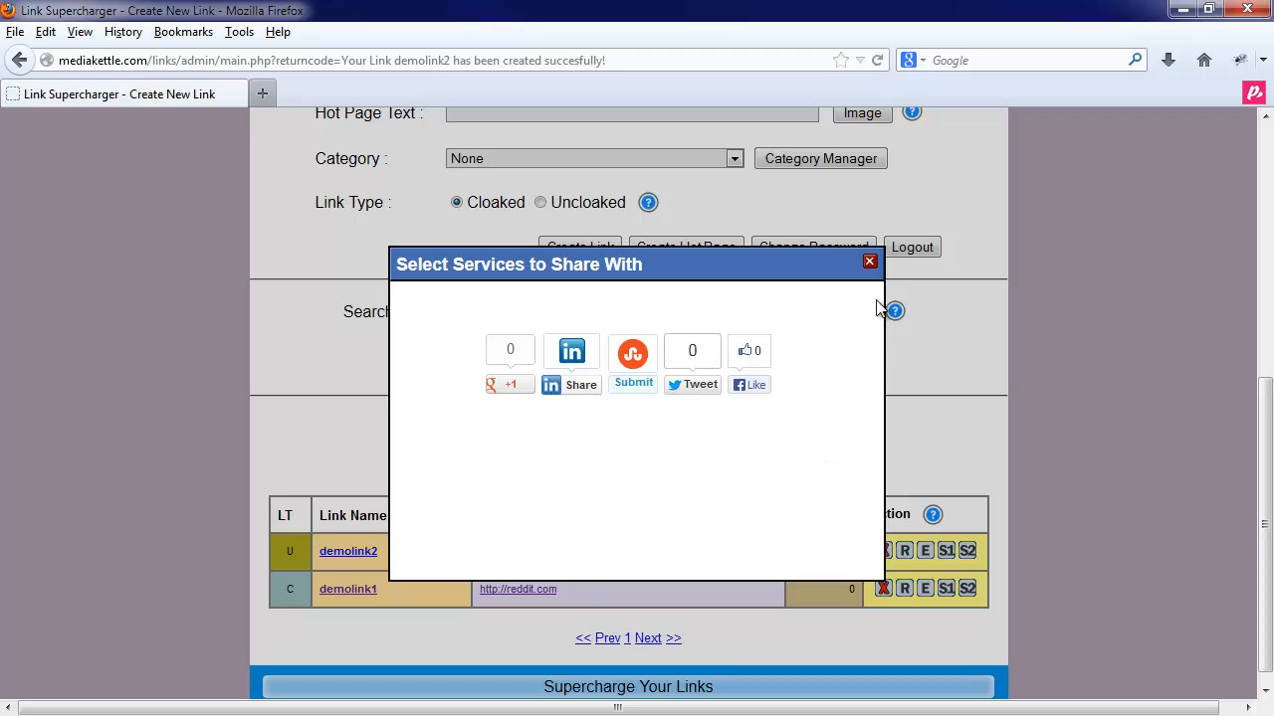
pyautogui.click(869, 261)
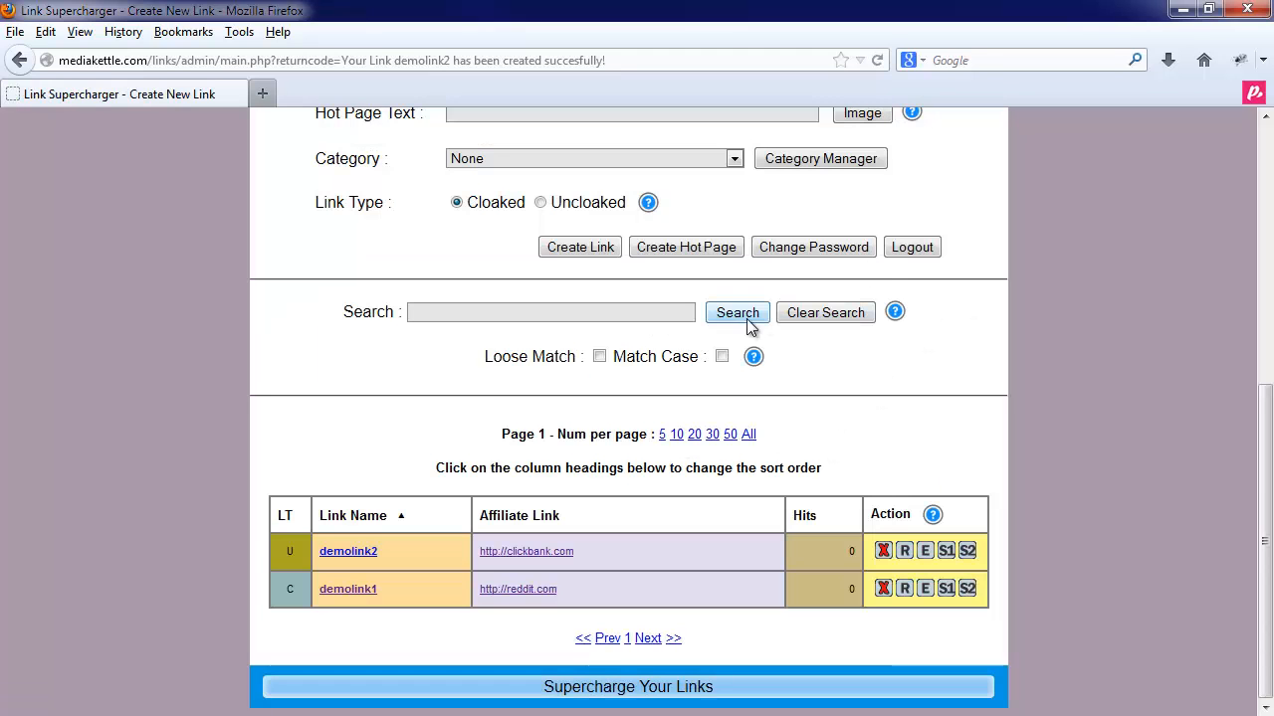
pyautogui.click(350, 554)
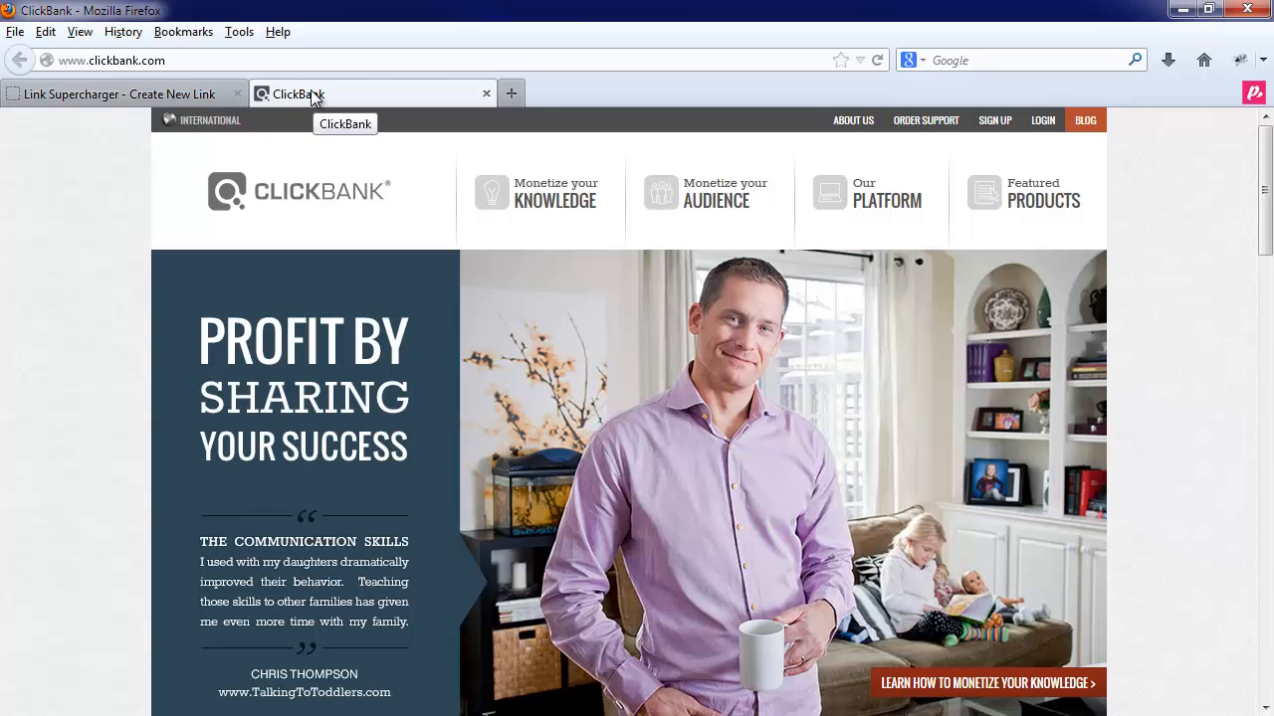
pyautogui.click(176, 94)
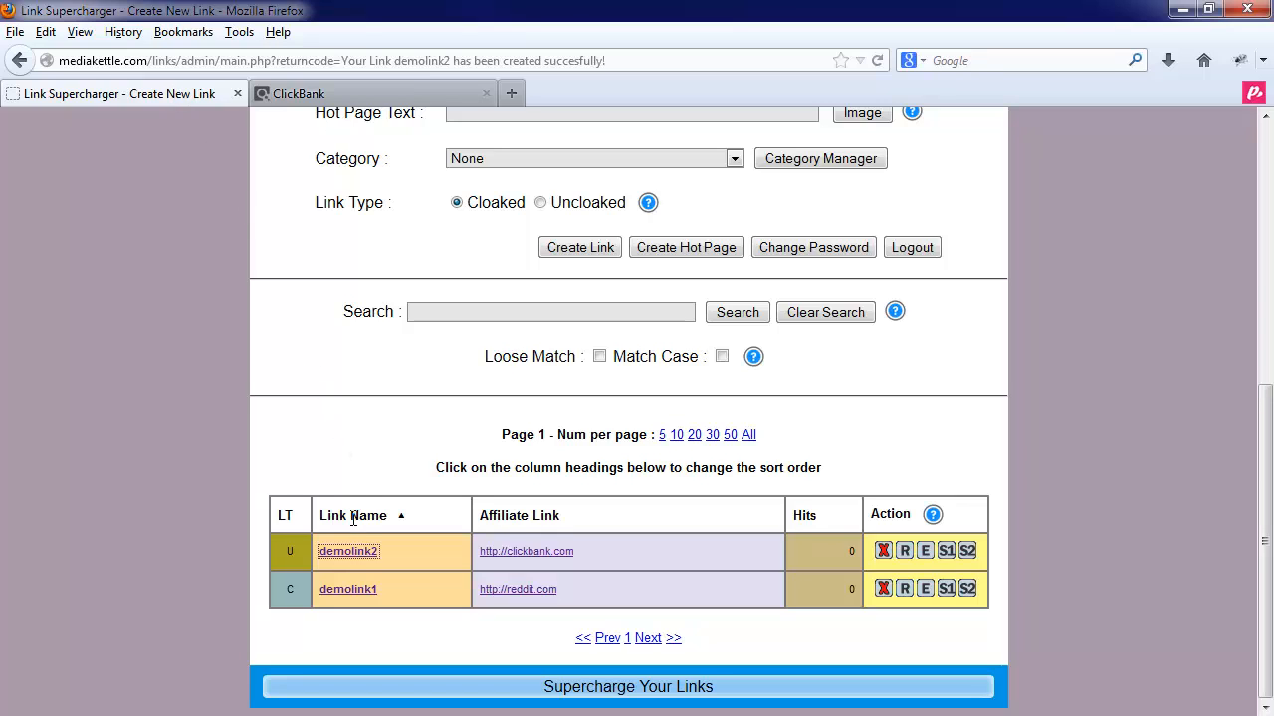
# Step: Copy the address of demolink2 and load it in a new tab to test it, and close both ClickBank tabs
pyautogui.rightClick(338, 560)
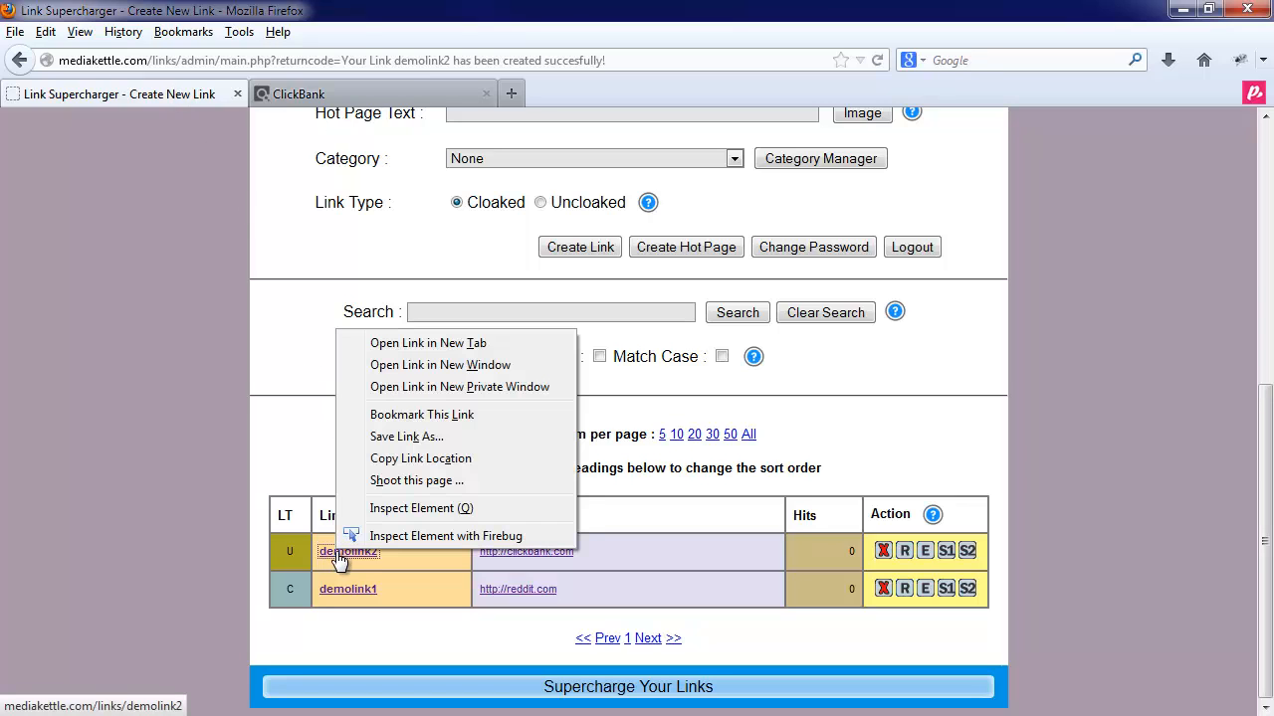
pyautogui.click(419, 459)
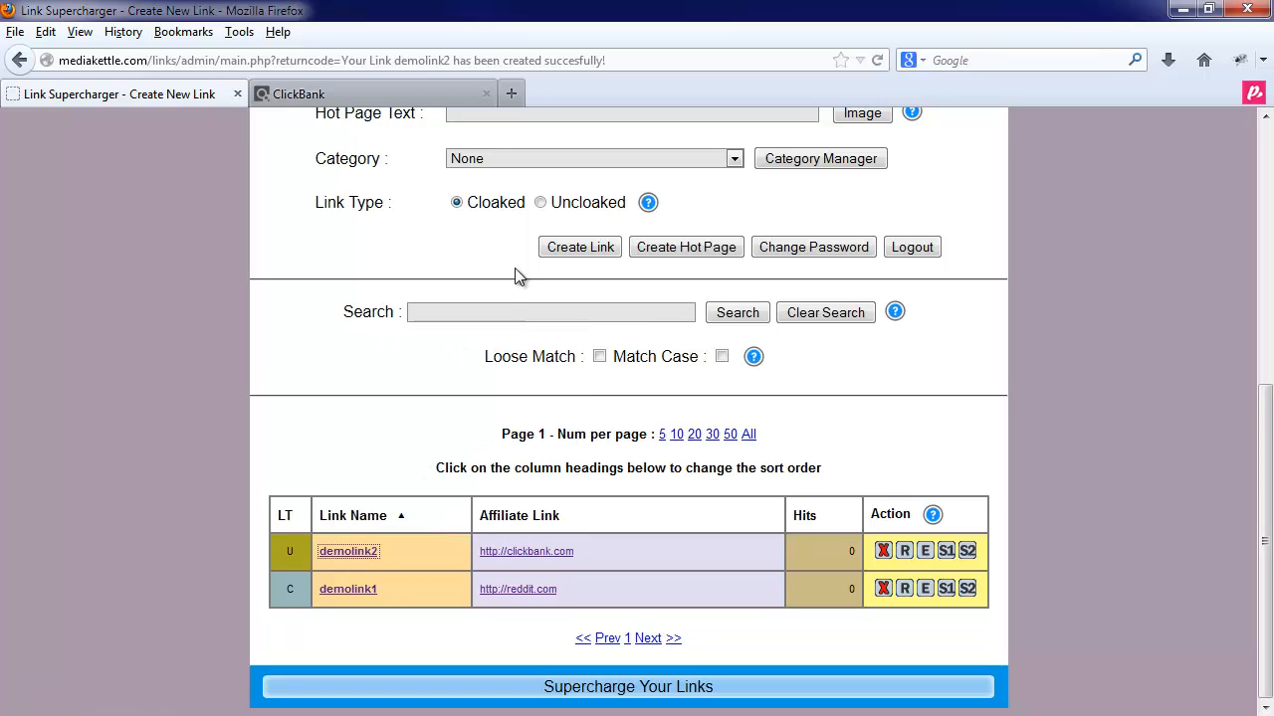
pyautogui.click(515, 91)
pyautogui.rightClick(226, 57)
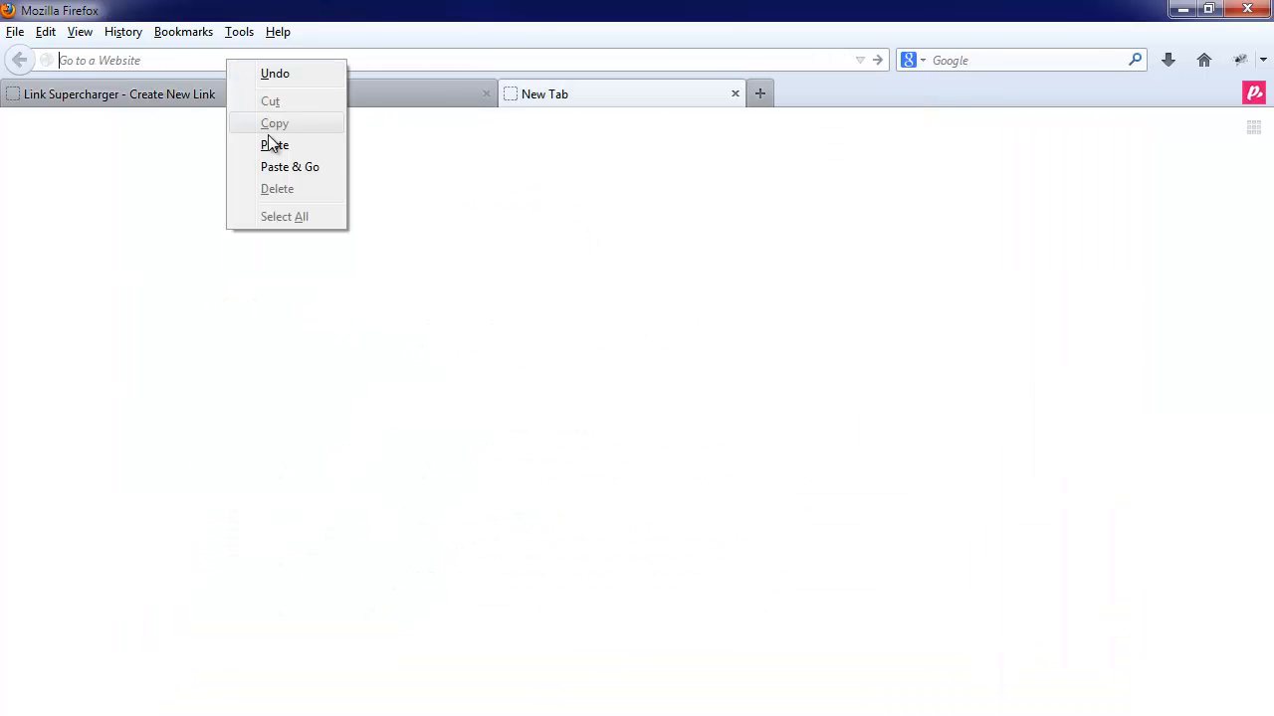
pyautogui.click(275, 145)
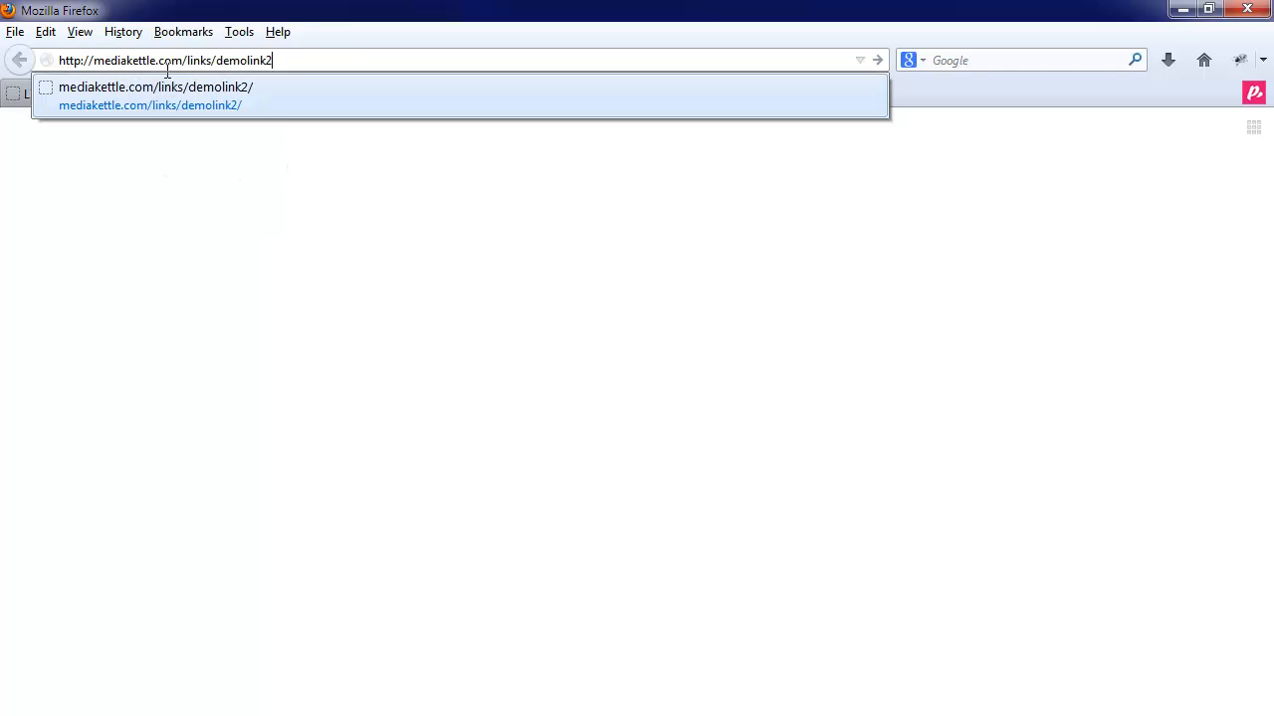
pyautogui.click(288, 57)
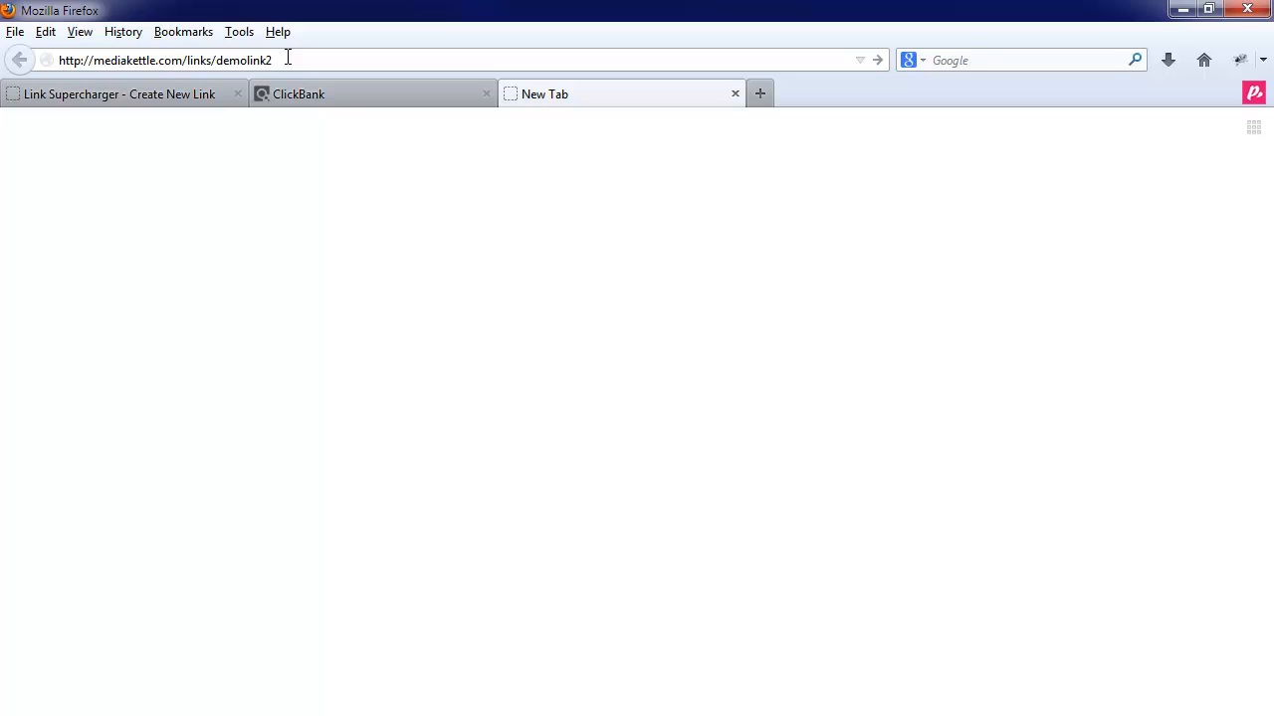
pyautogui.press('Return')
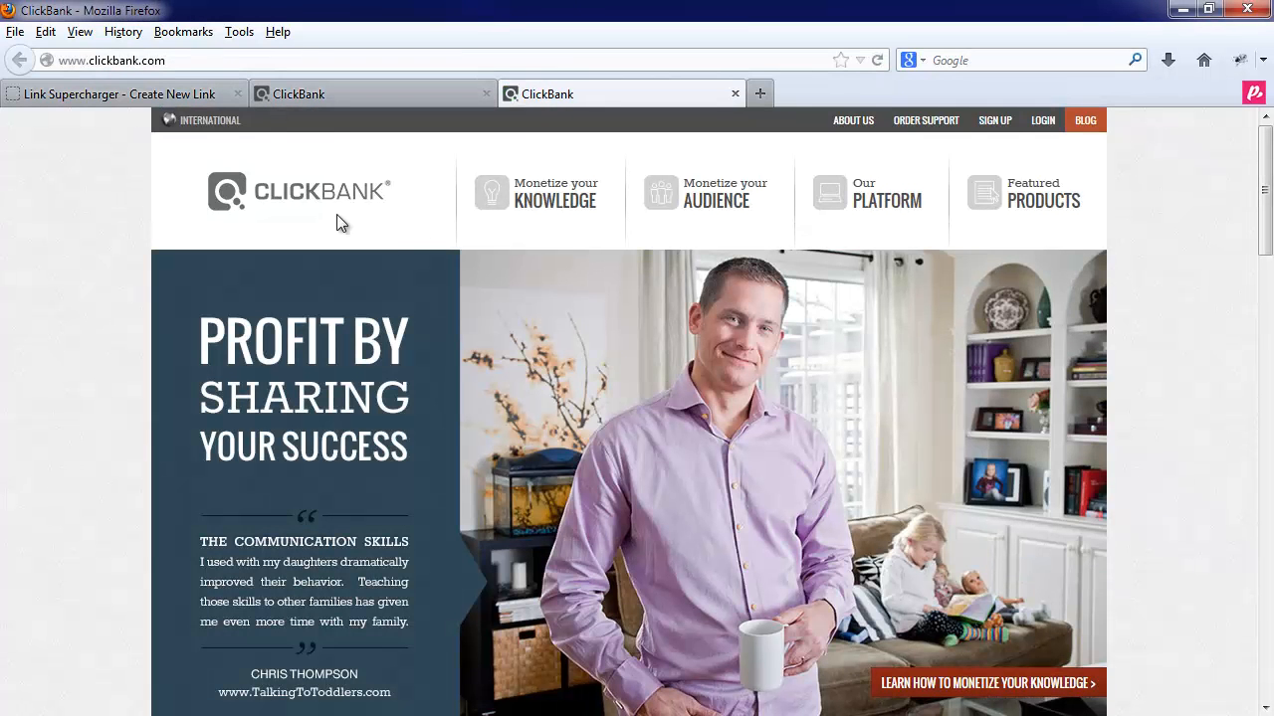
pyautogui.click(174, 91)
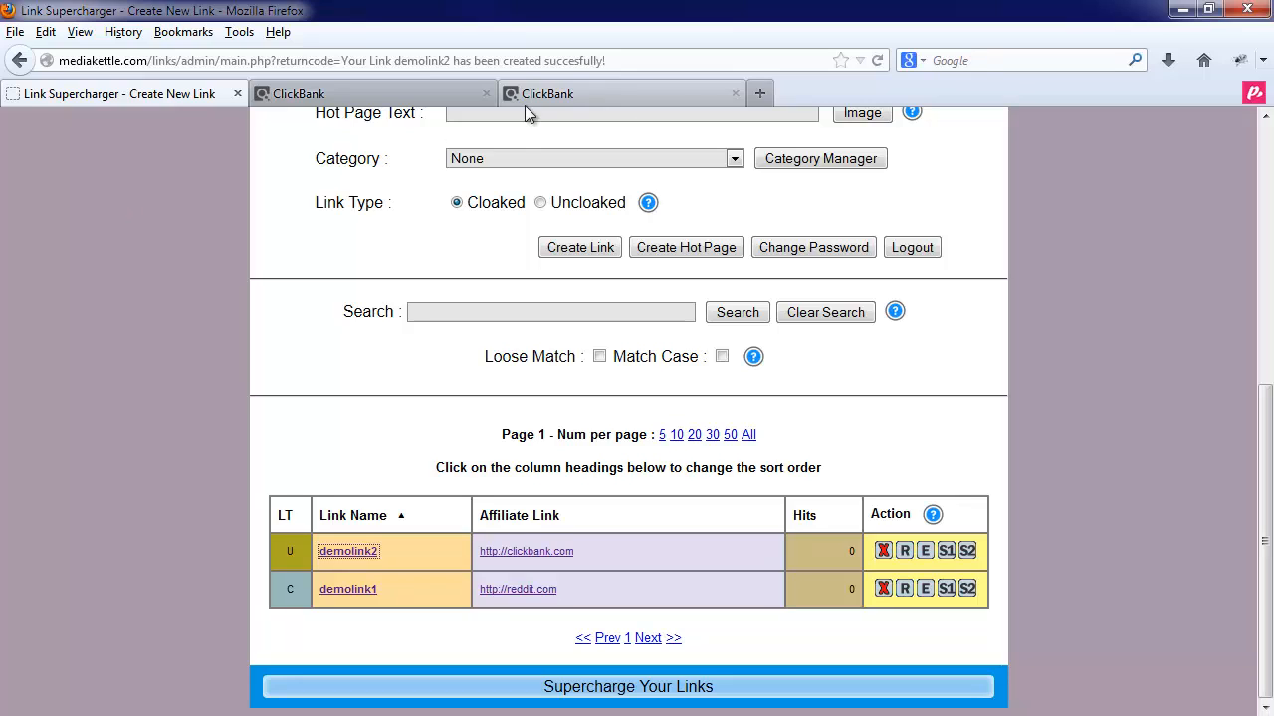
pyautogui.click(486, 93)
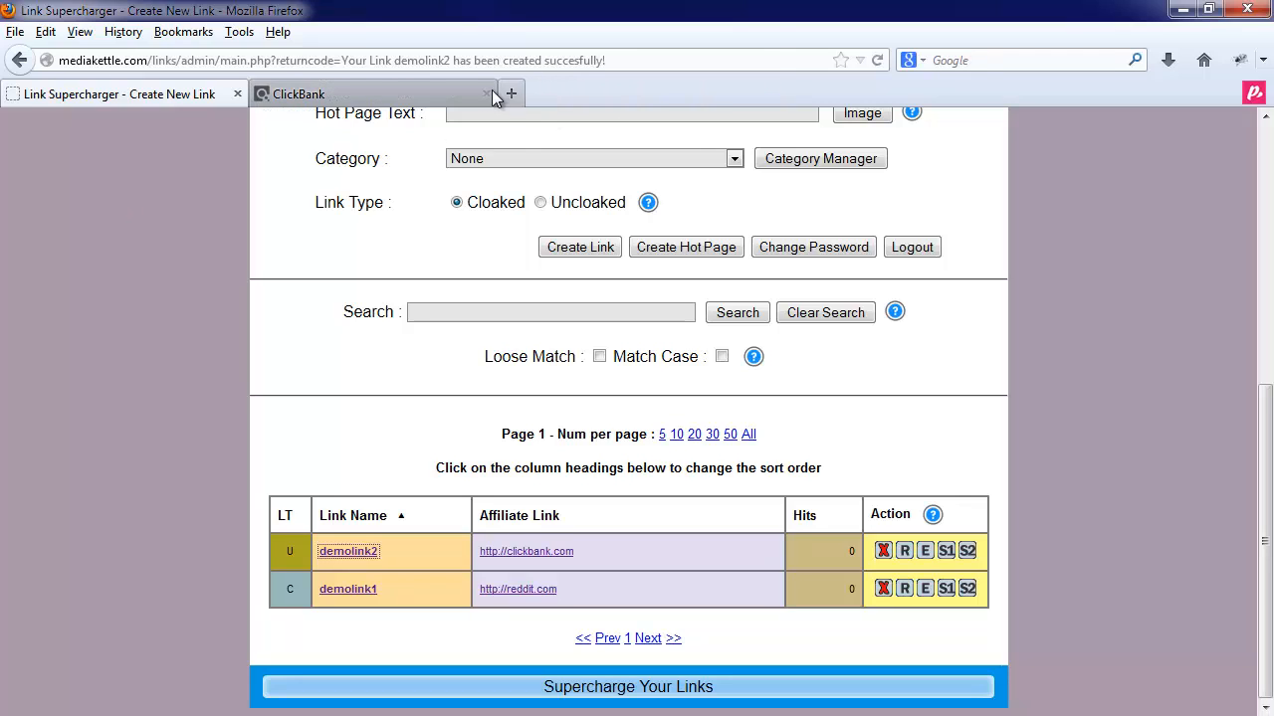
pyautogui.click(486, 94)
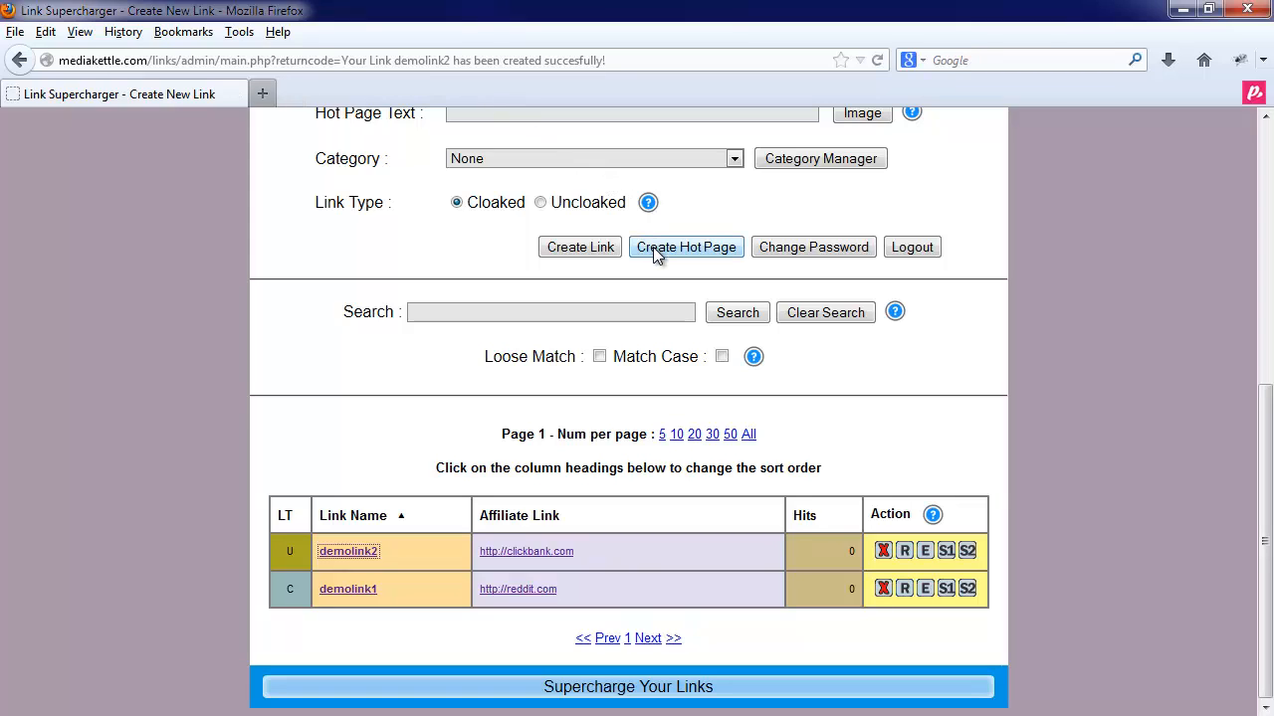
pyautogui.scroll(6, 546, 269)
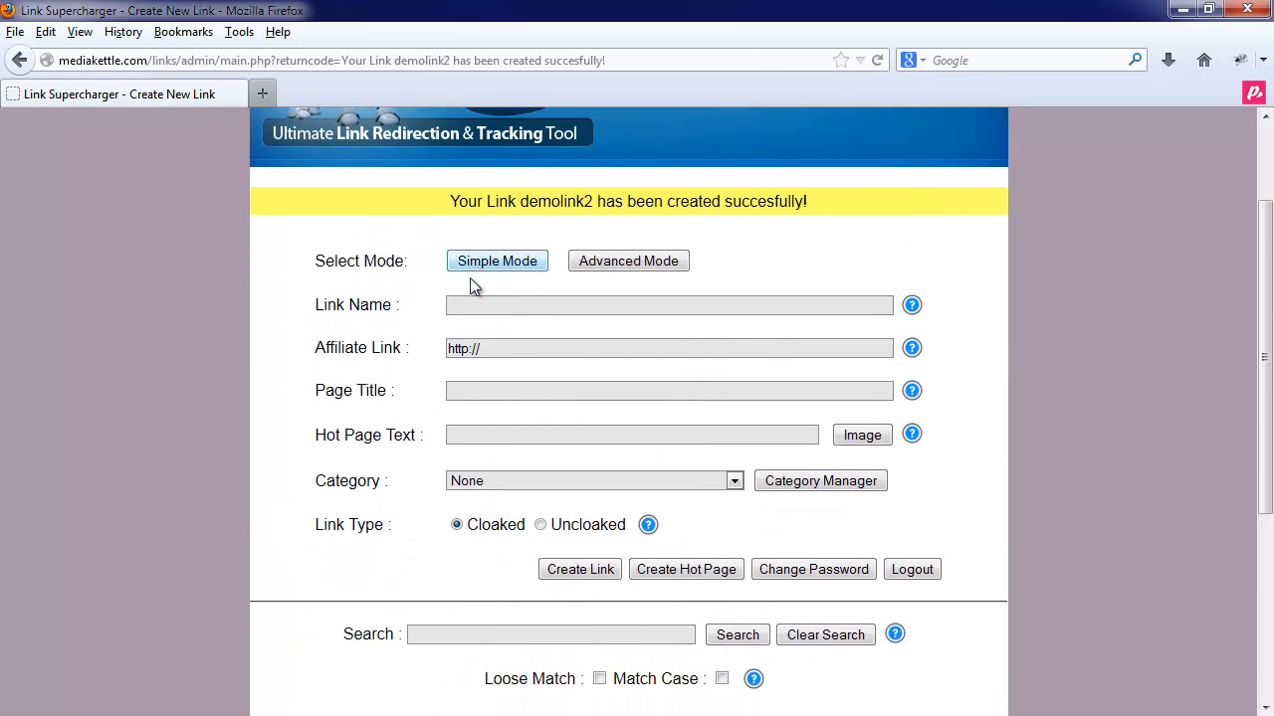
# Step: Open the hot page creation form and review its color, date, category, header, footer and link list settings
pyautogui.scroll(-4, 470, 278)
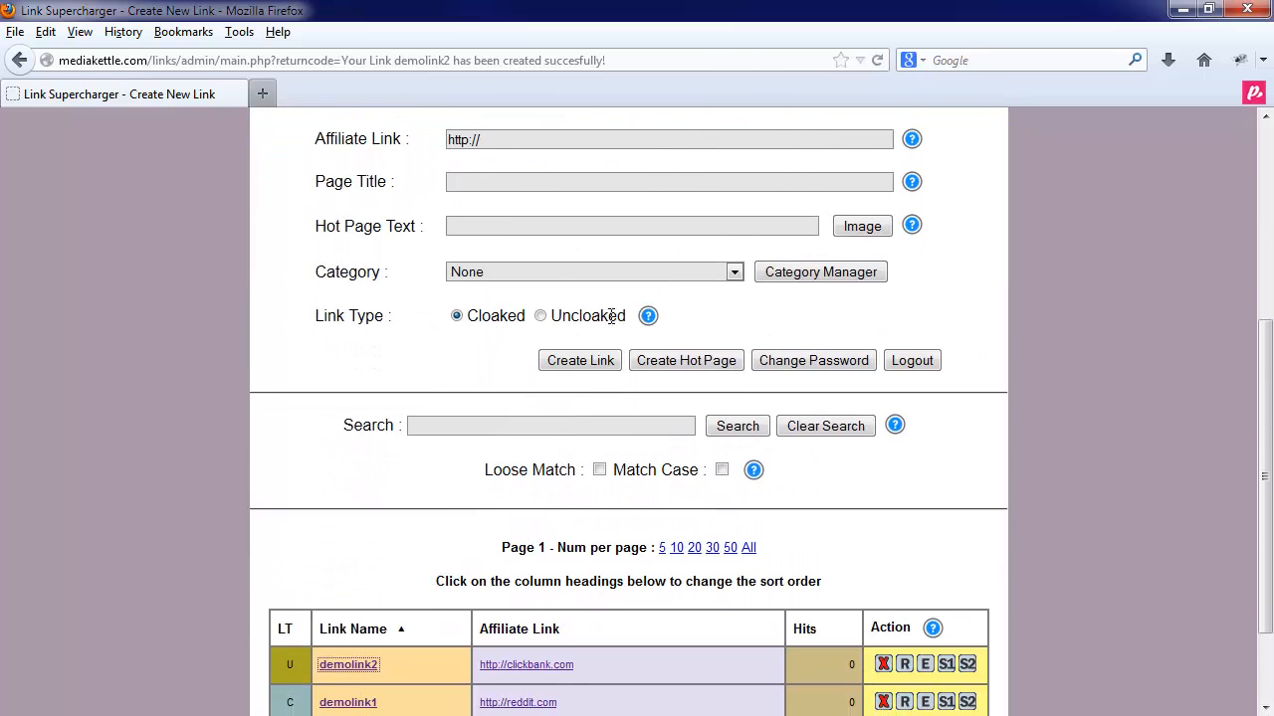
pyautogui.click(675, 360)
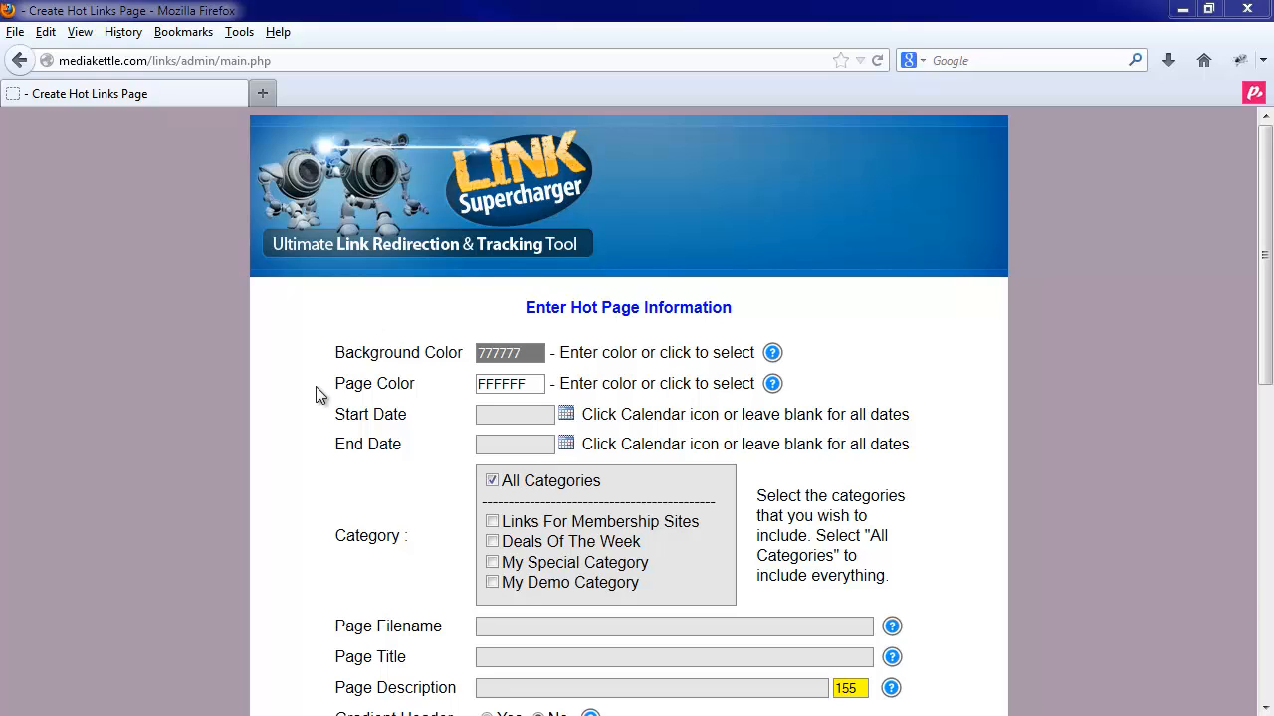
pyautogui.scroll(-10, 315, 393)
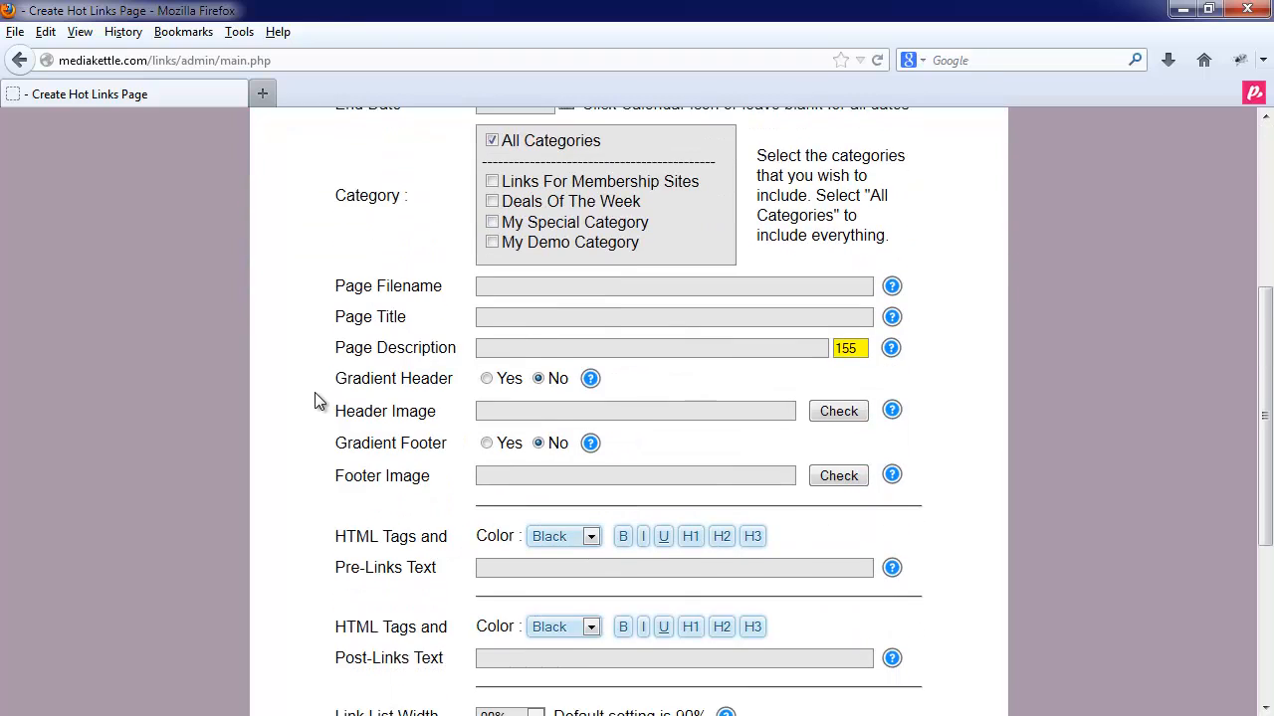
pyautogui.scroll(-1, 315, 400)
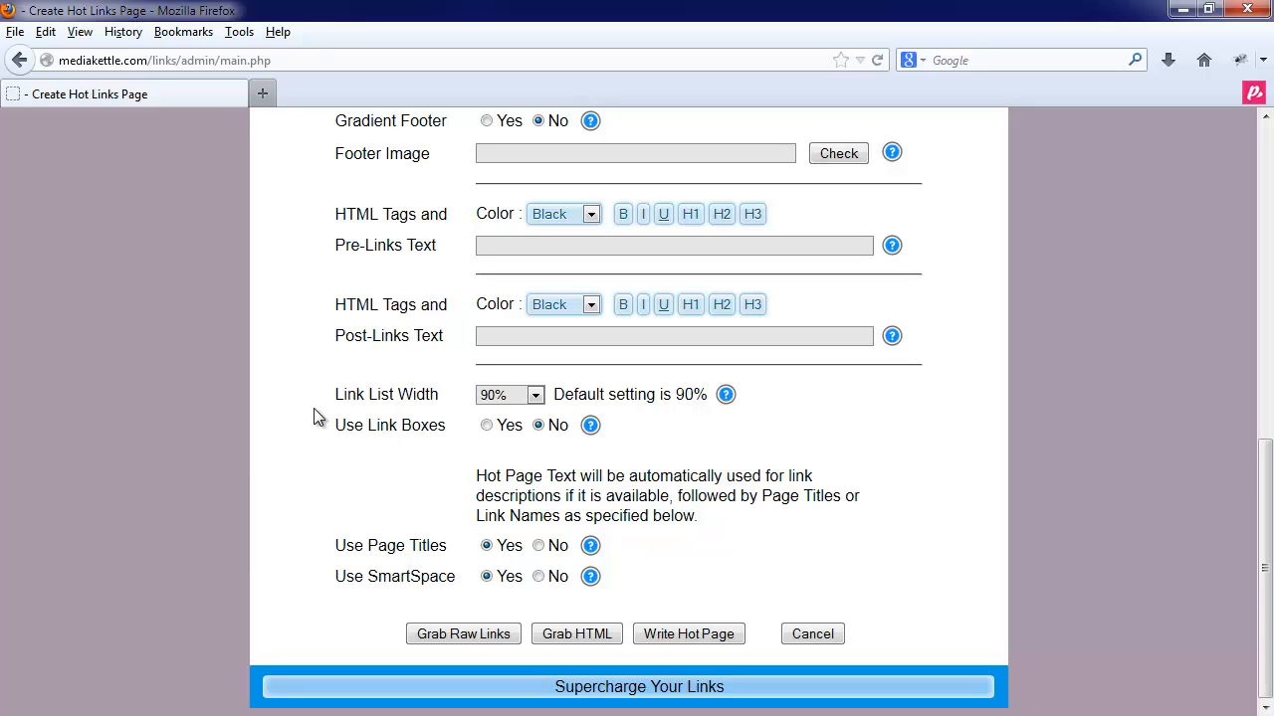
pyautogui.scroll(7, 313, 408)
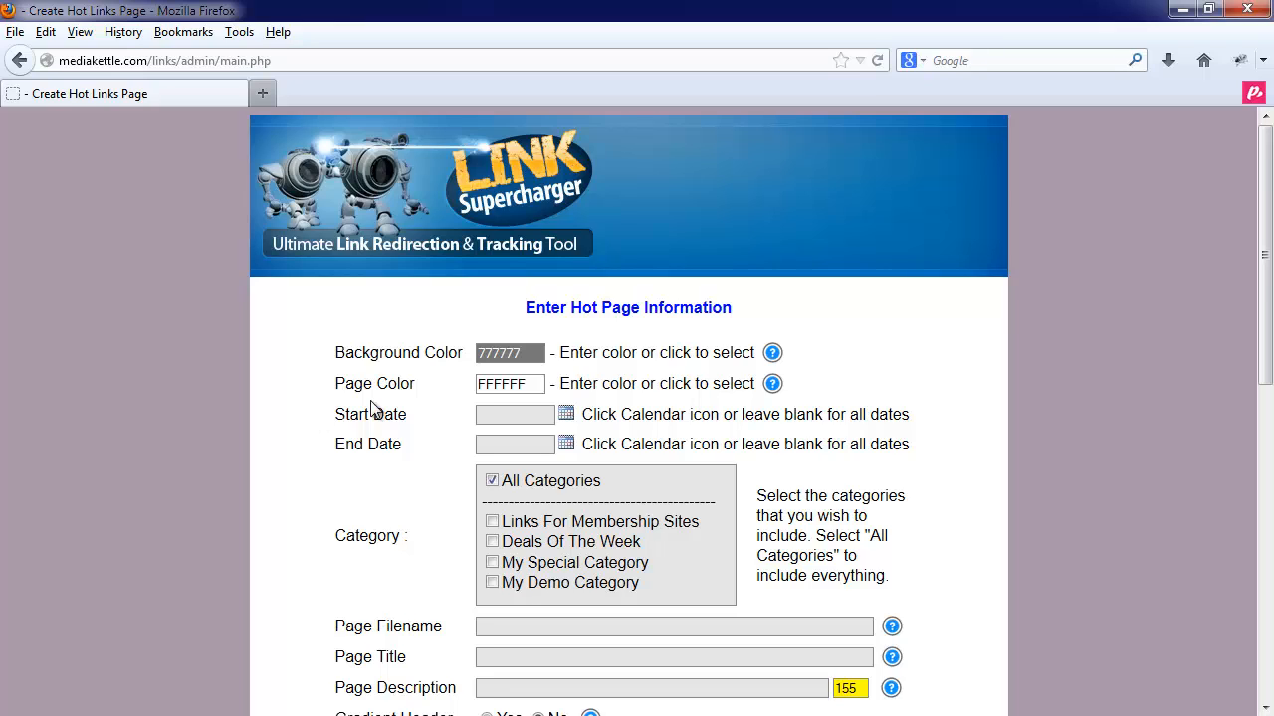
# Step: Set the hot page's background color to the dark grey 404040
pyautogui.click(515, 351)
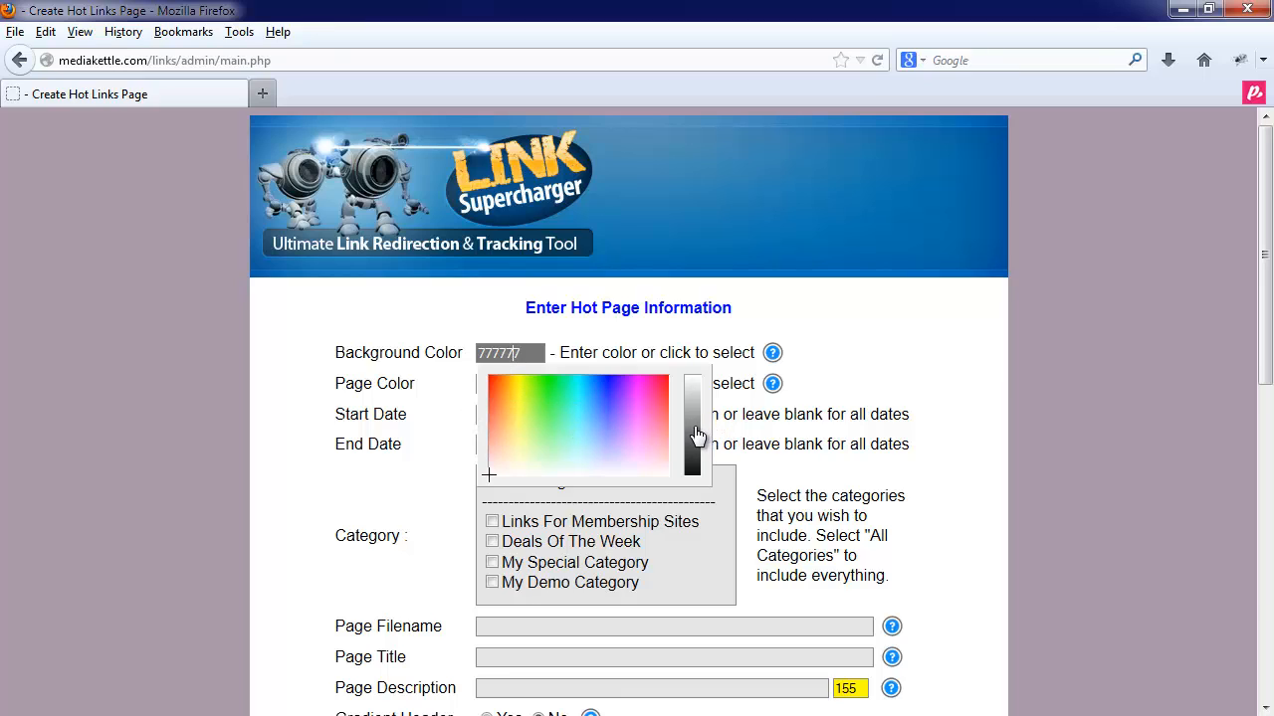
pyautogui.moveTo(694, 432)
pyautogui.mouseDown()
pyautogui.moveTo(697, 472)
pyautogui.moveTo(693, 455)
pyautogui.mouseUp()
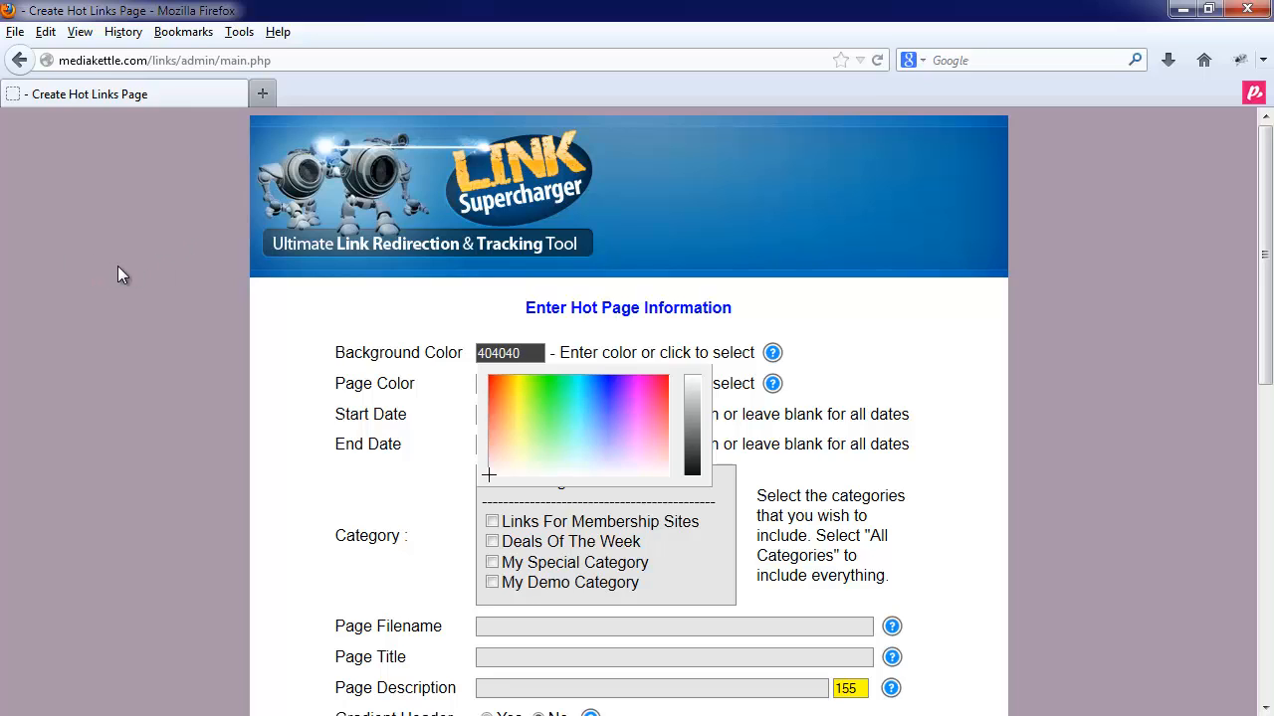
pyautogui.click(305, 344)
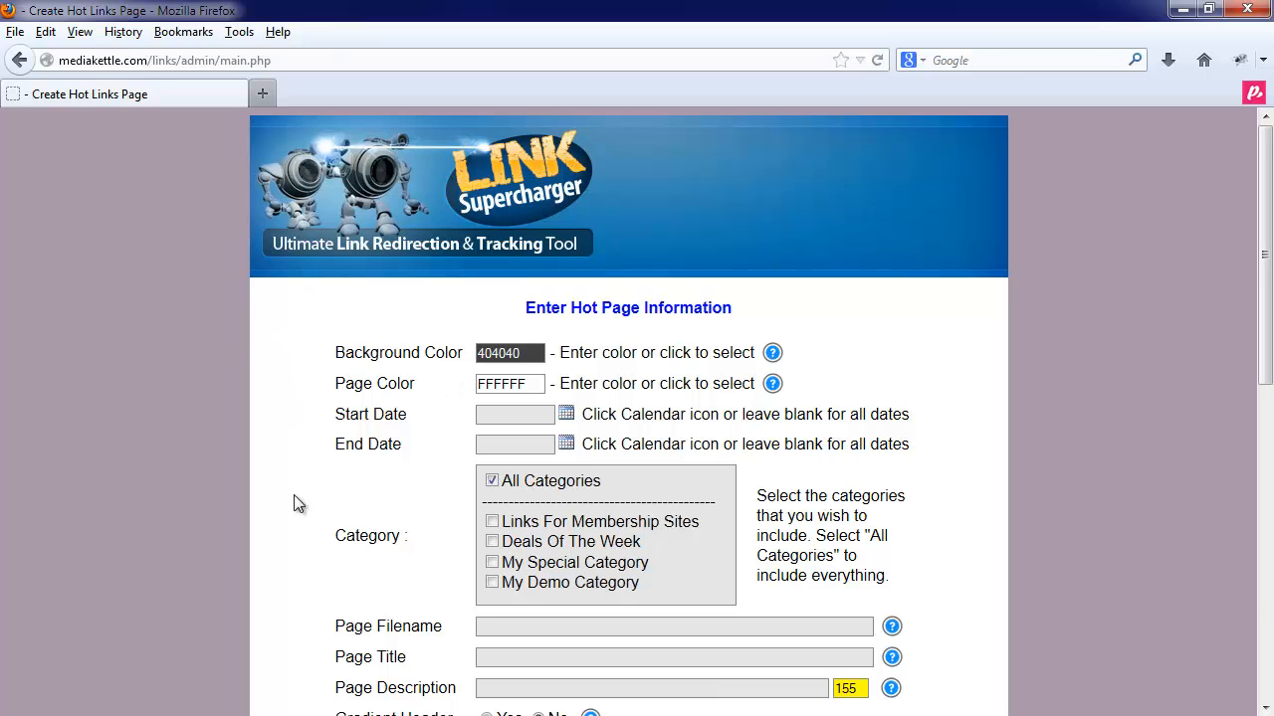
# Step: Examine the page color picker and the start and end date calendars without choosing any values
pyautogui.click(524, 386)
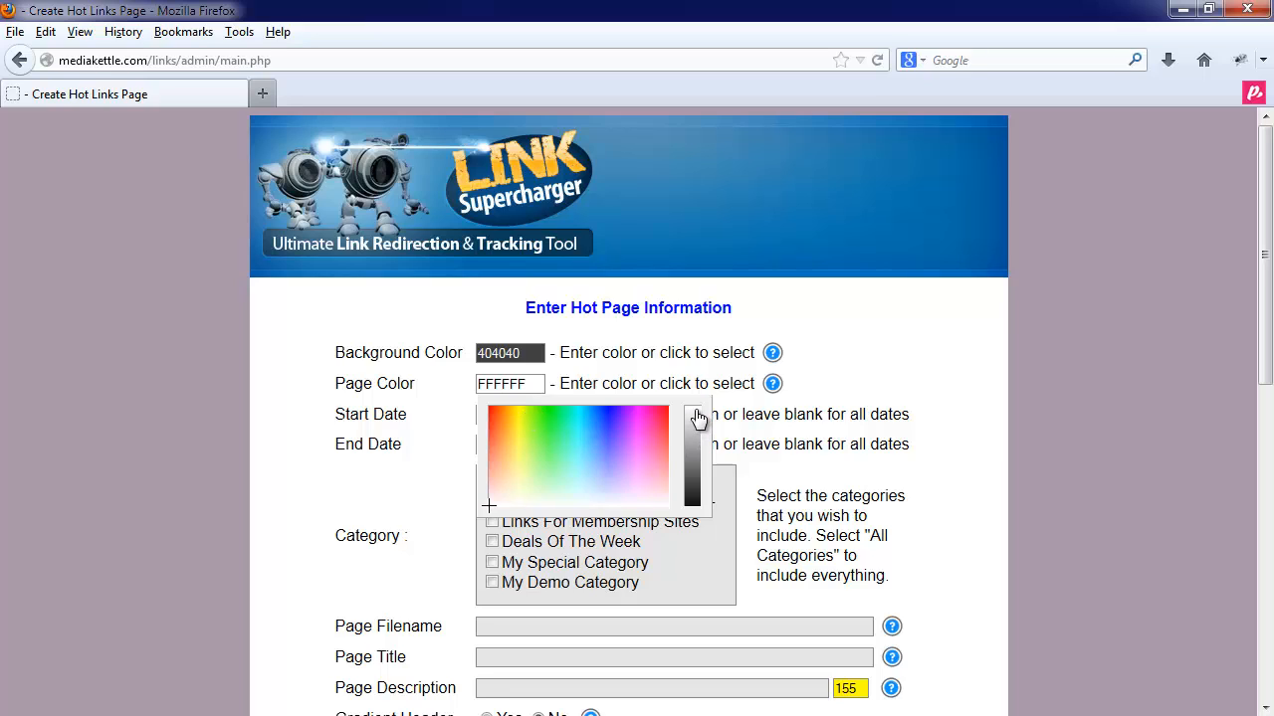
pyautogui.click(381, 383)
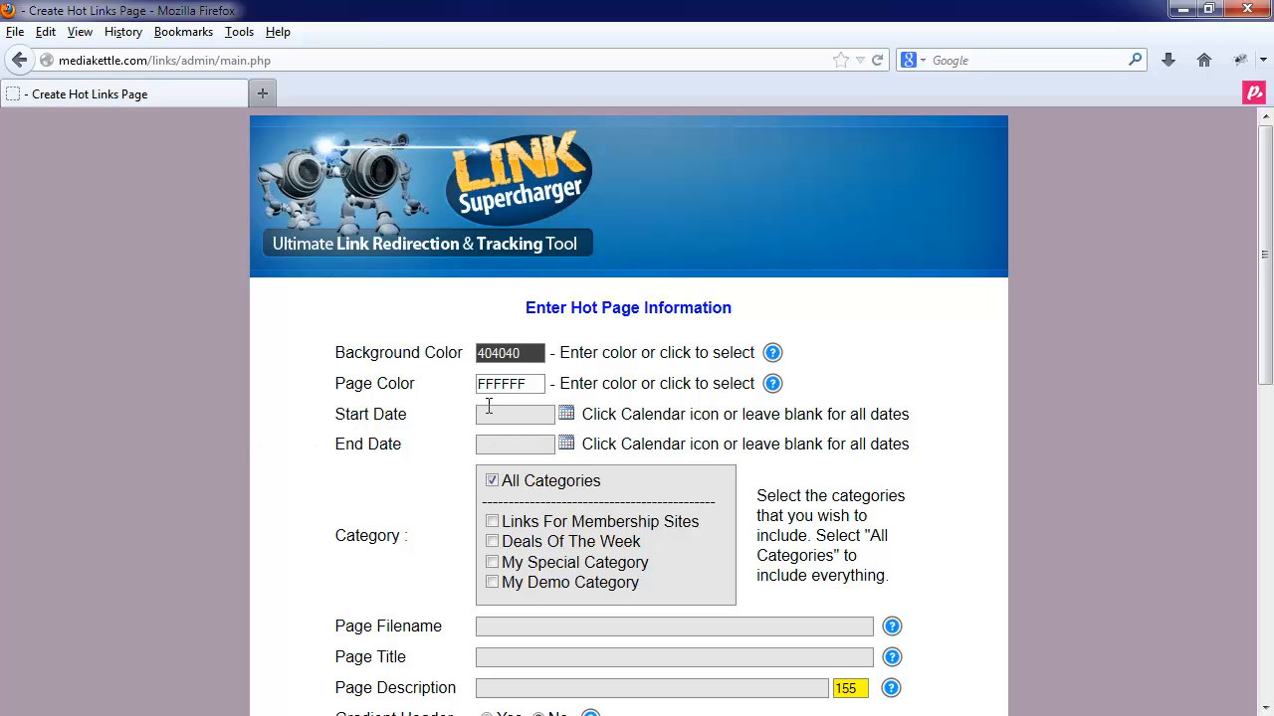
pyautogui.click(567, 415)
pyautogui.click(567, 445)
pyautogui.click(566, 415)
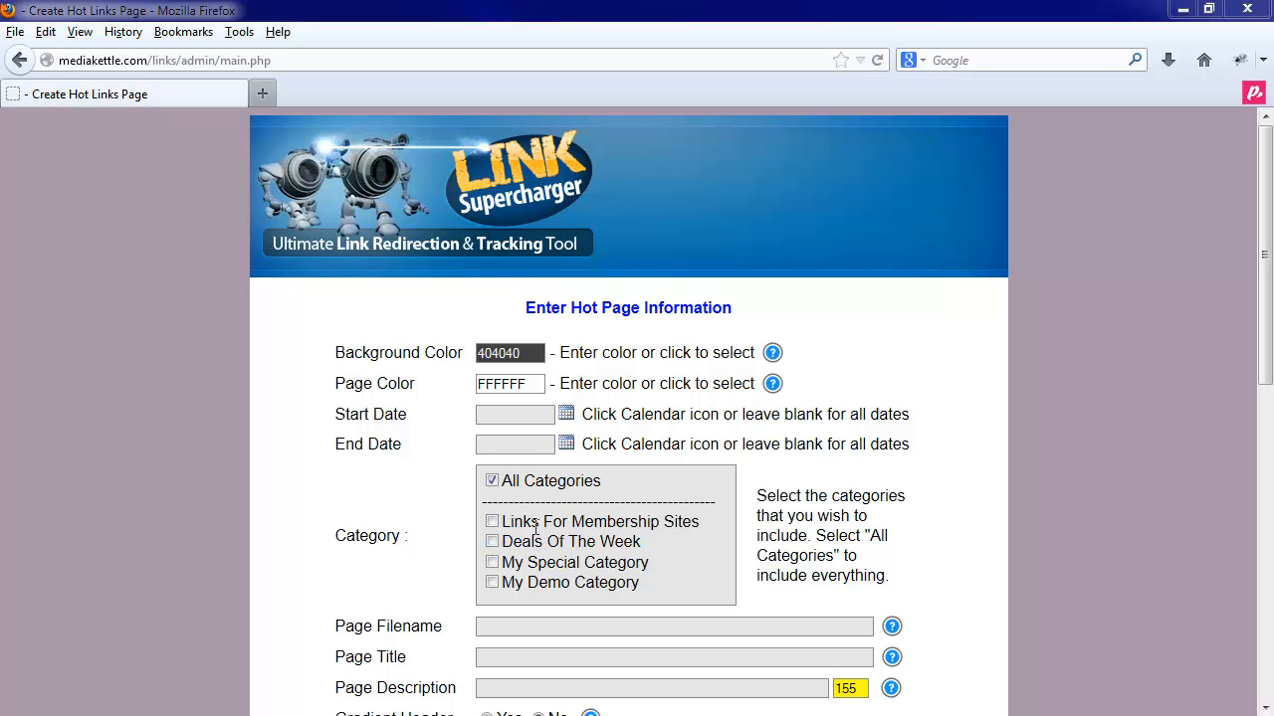
# Step: Try out selecting individual categories for the hot page, and reselect All Categories
pyautogui.click(494, 563)
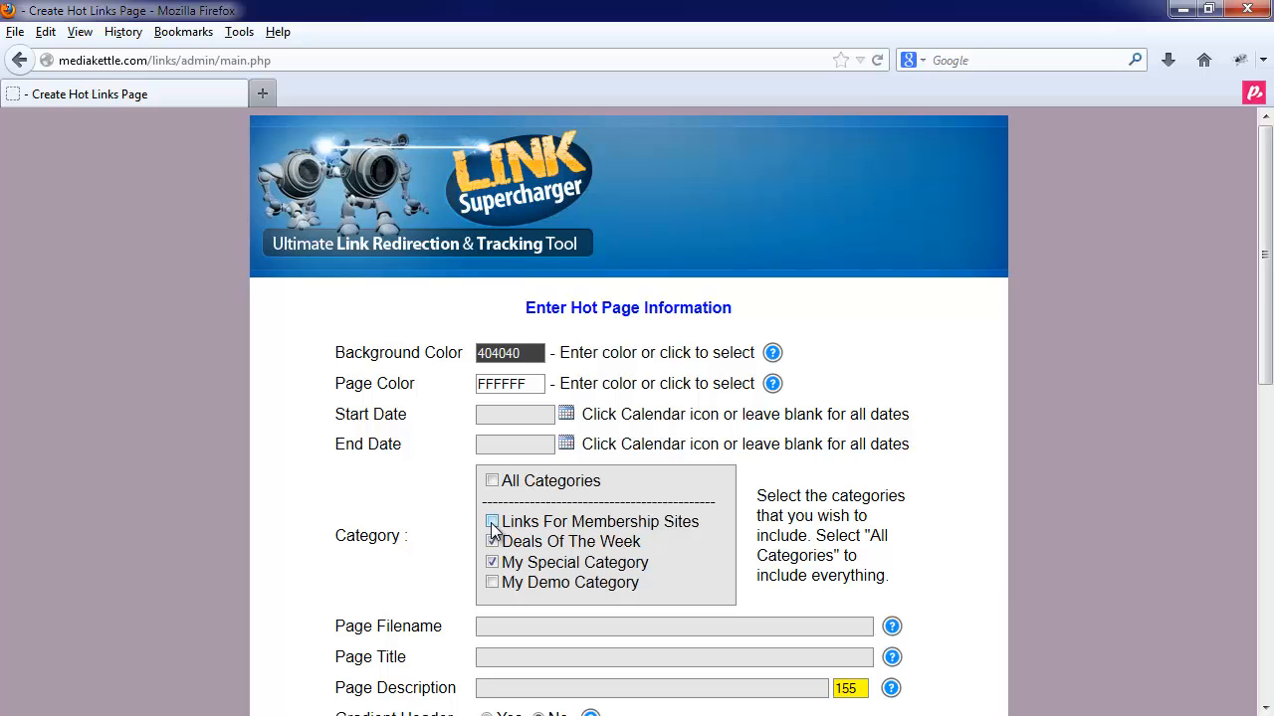
pyautogui.click(492, 521)
pyautogui.click(493, 541)
pyautogui.click(492, 541)
pyautogui.click(492, 522)
pyautogui.click(497, 563)
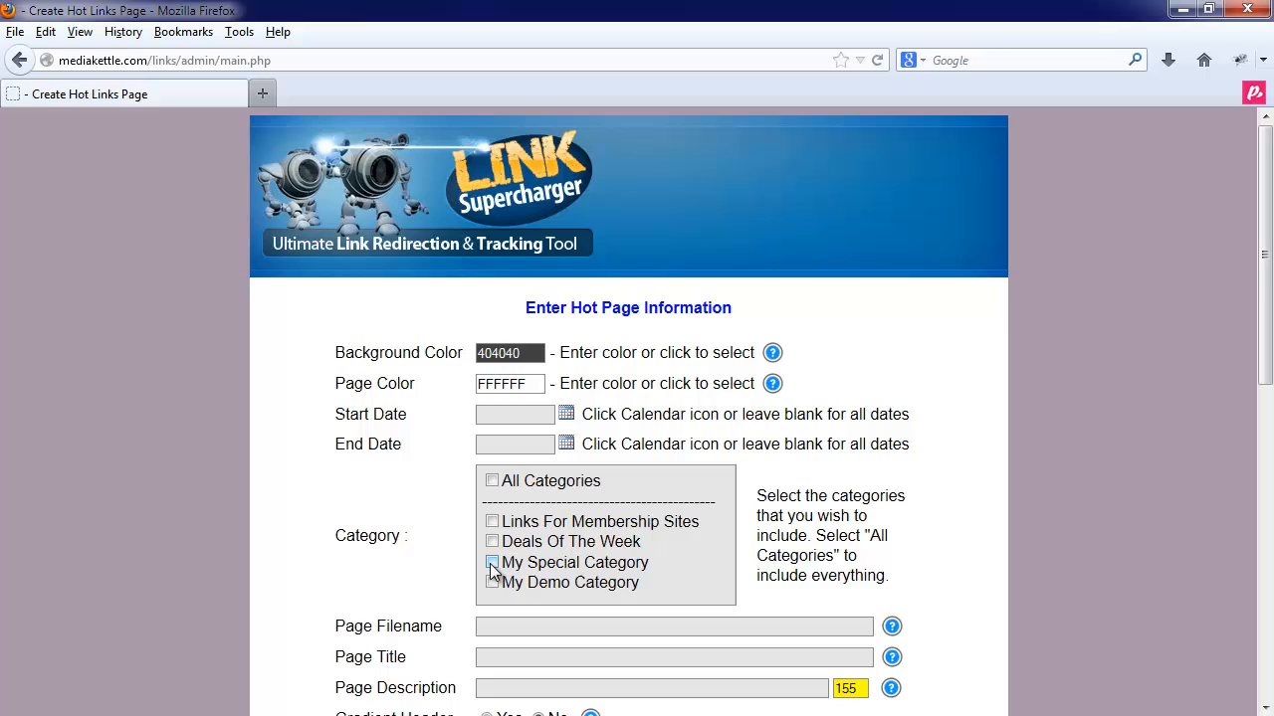
pyautogui.click(492, 482)
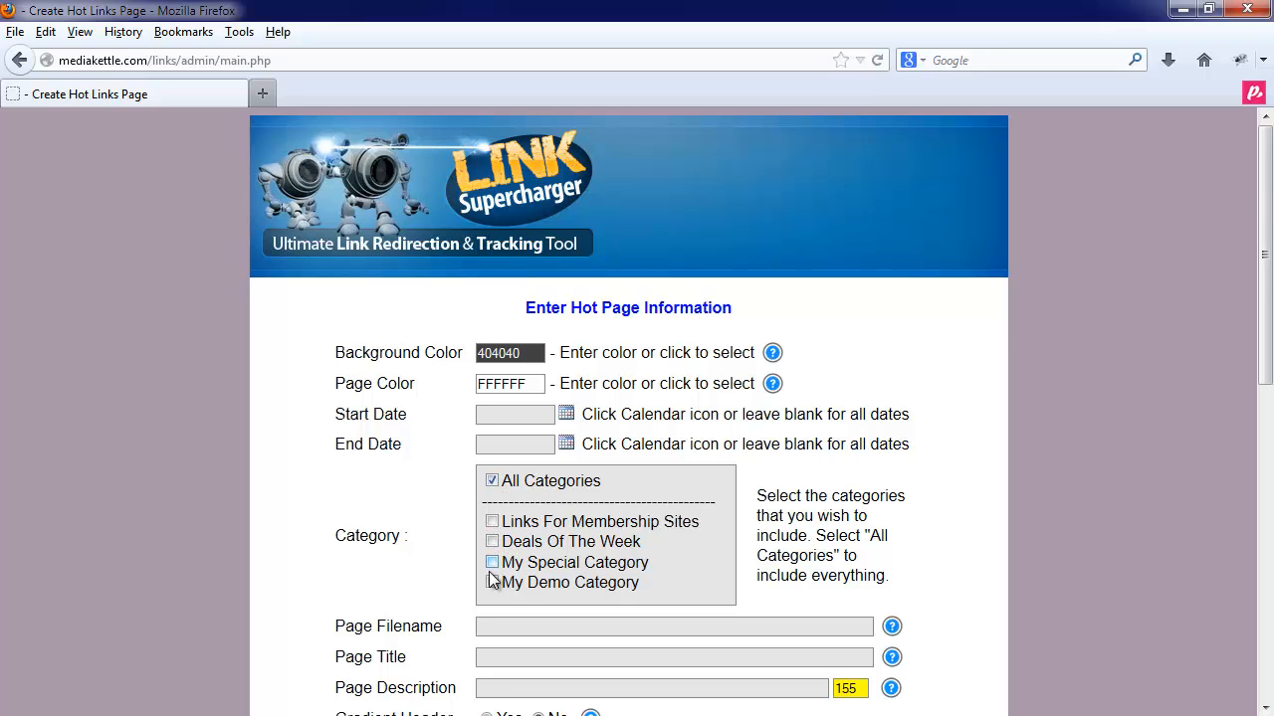
# Step: Limit the hot page to the Deals Of The Week category and set its filename to hotpage1
pyautogui.click(494, 483)
pyautogui.click(499, 624)
pyautogui.write('hotpage1')
# Step: Set the hot page's title to "My Hot Page"
pyautogui.scroll(-2, 421, 617)
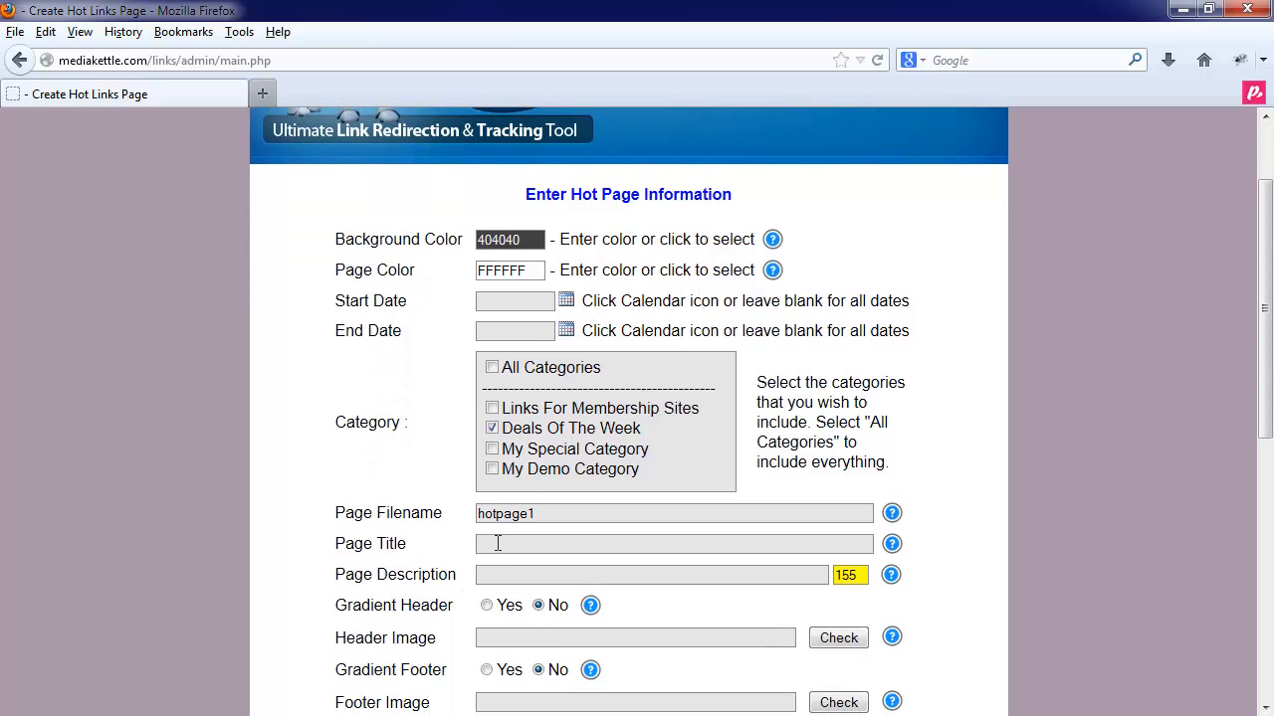
pyautogui.click(498, 544)
pyautogui.write('My H')
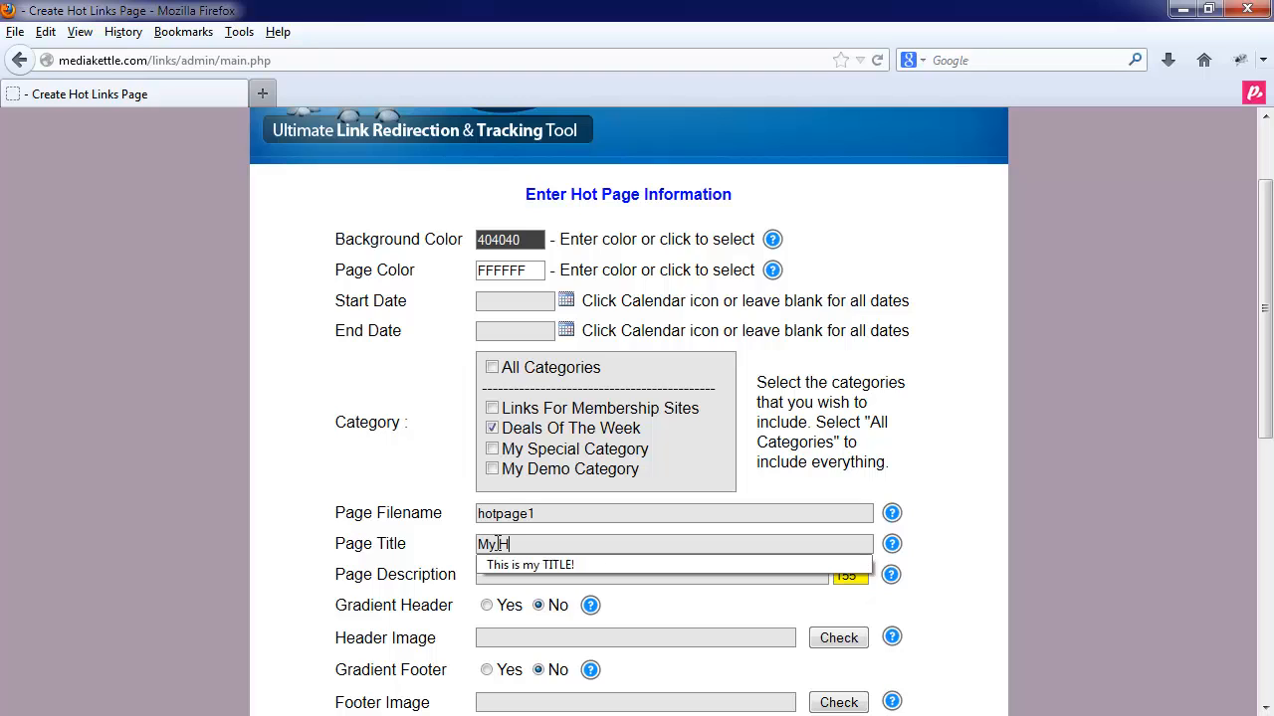
pyautogui.write('ot Page')
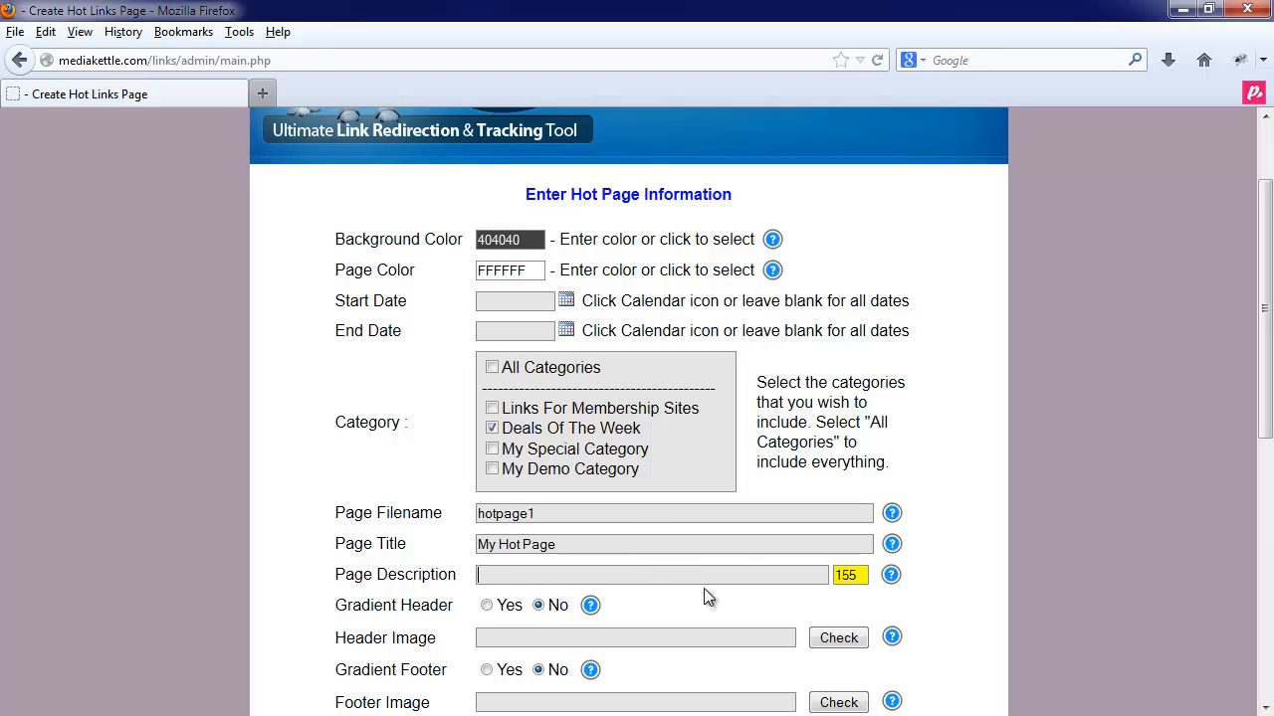
# Step: Enter the page description "THis is a description of my Hotpage - You should probably do something a little better"
pyautogui.click(854, 581)
pyautogui.click(500, 577)
pyautogui.write('THis is a description o')
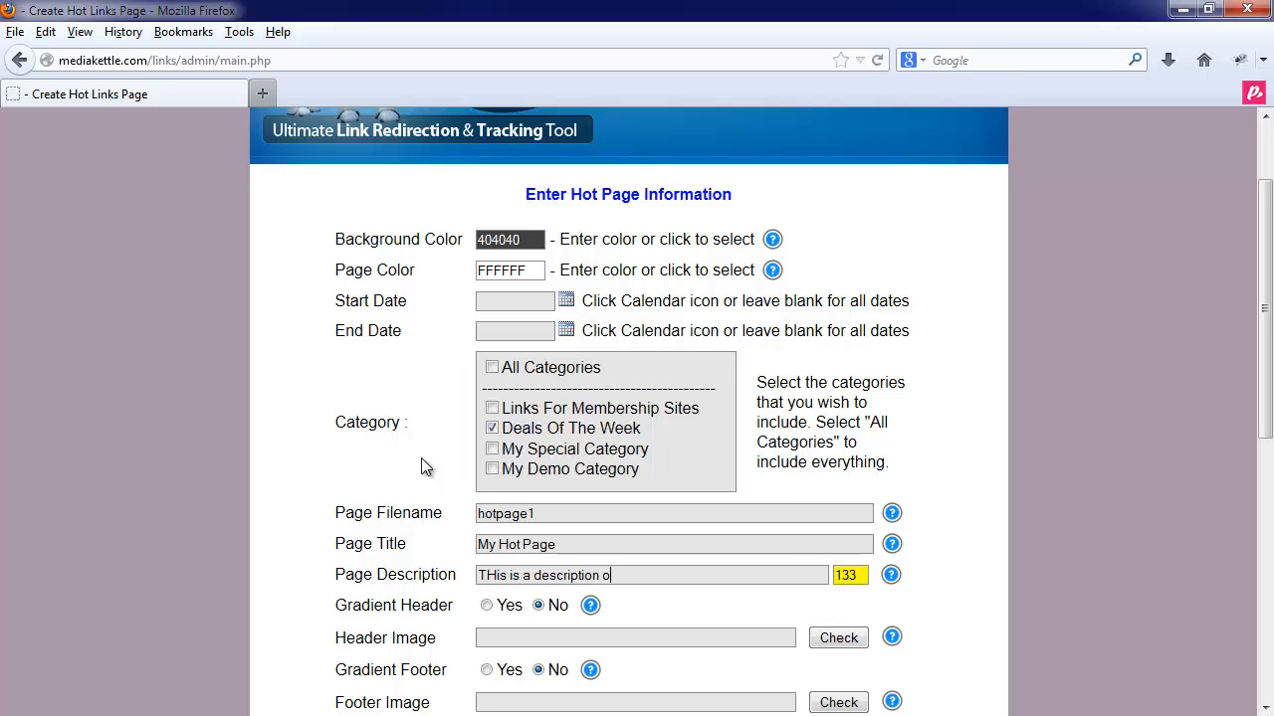
pyautogui.write('f my Hotpage - You should probably ')
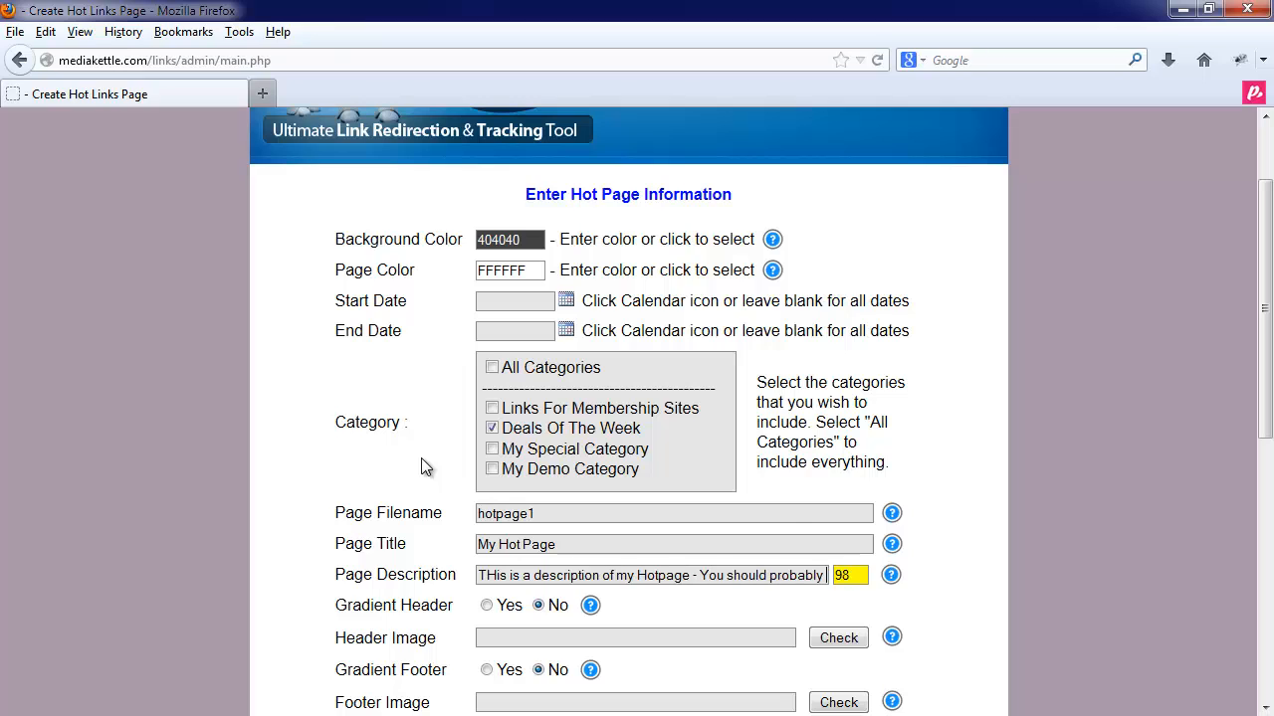
pyautogui.write('do something a little')
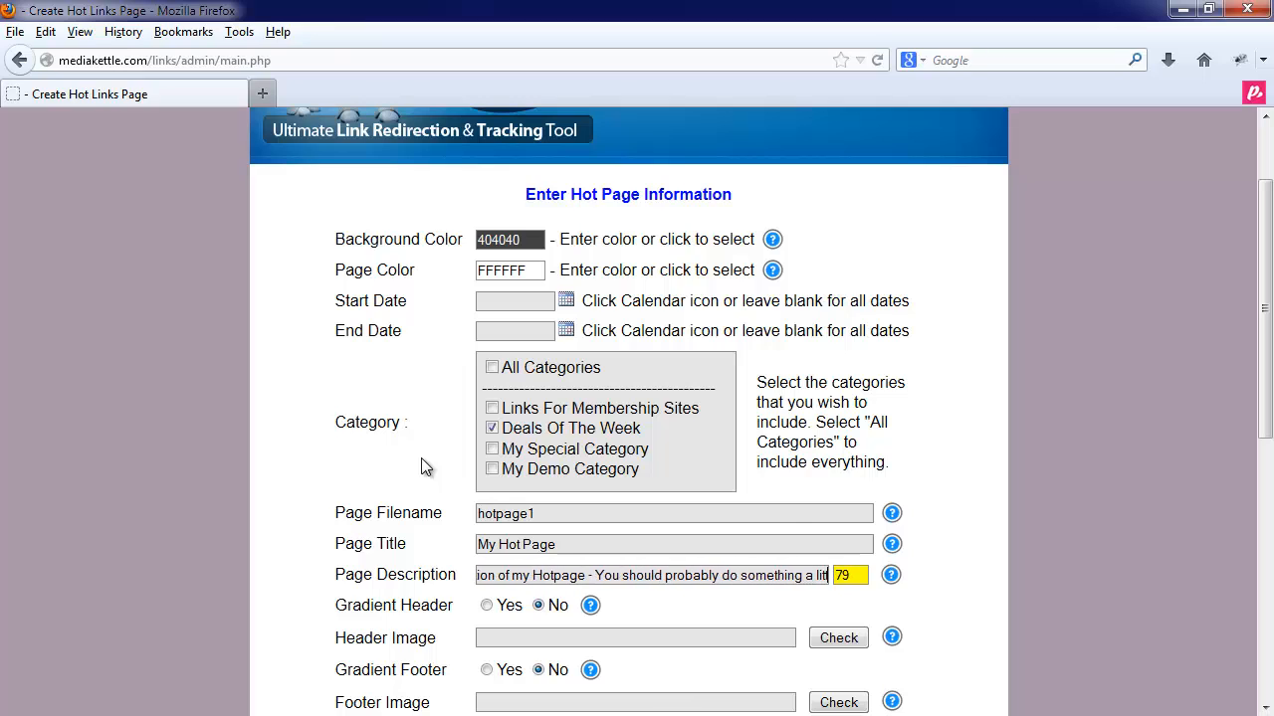
pyautogui.write(' better')
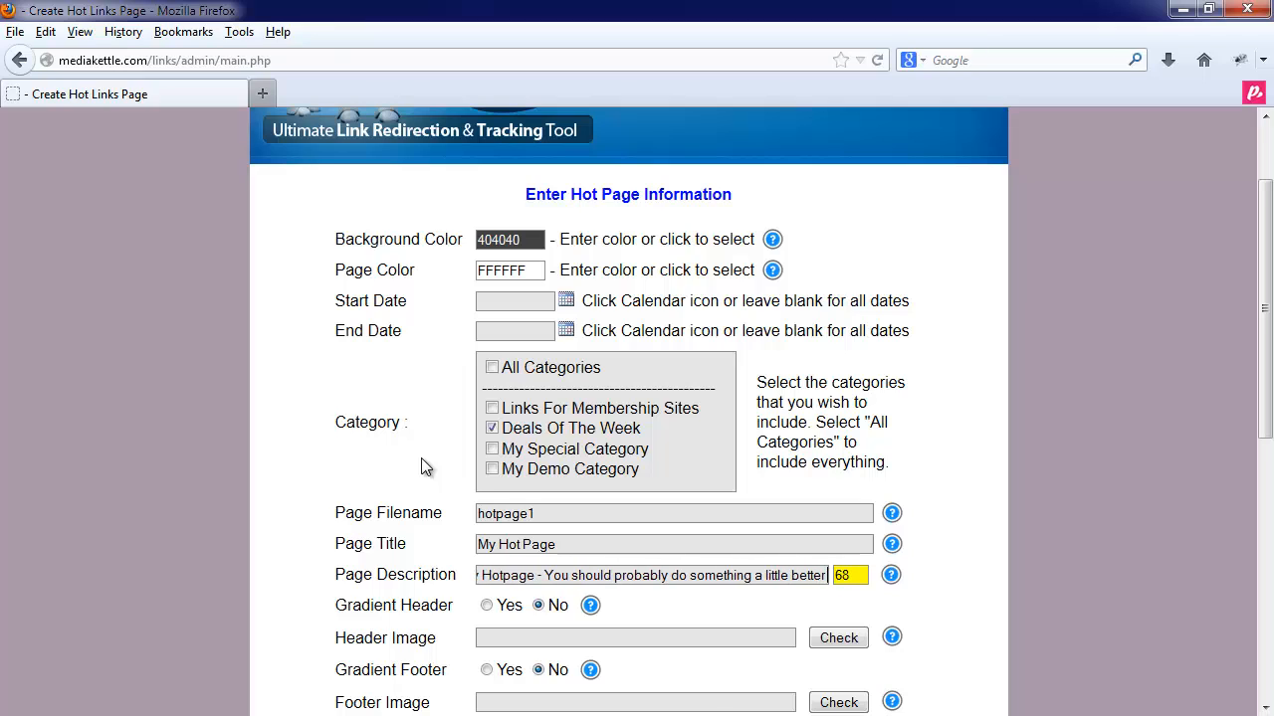
pyautogui.press('BackSpace')
pyautogui.press('BackSpace')
pyautogui.press('BackSpace')
pyautogui.press('BackSpace')
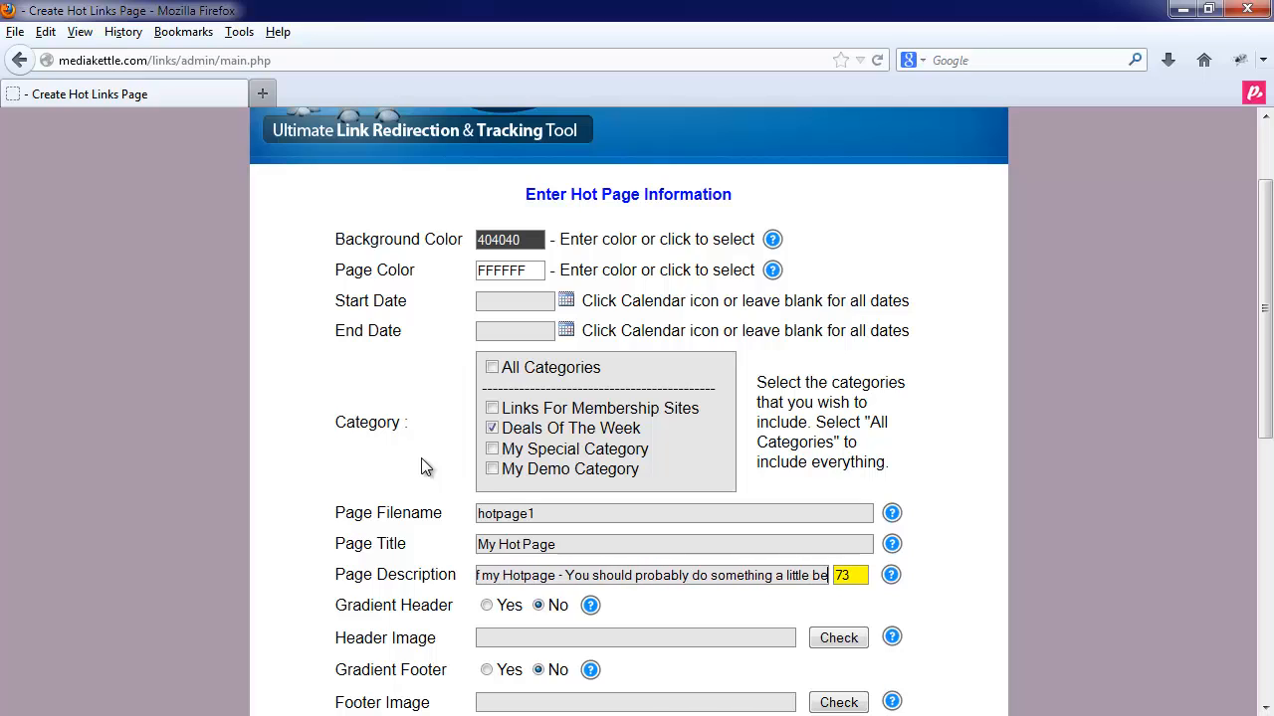
pyautogui.write('ter')
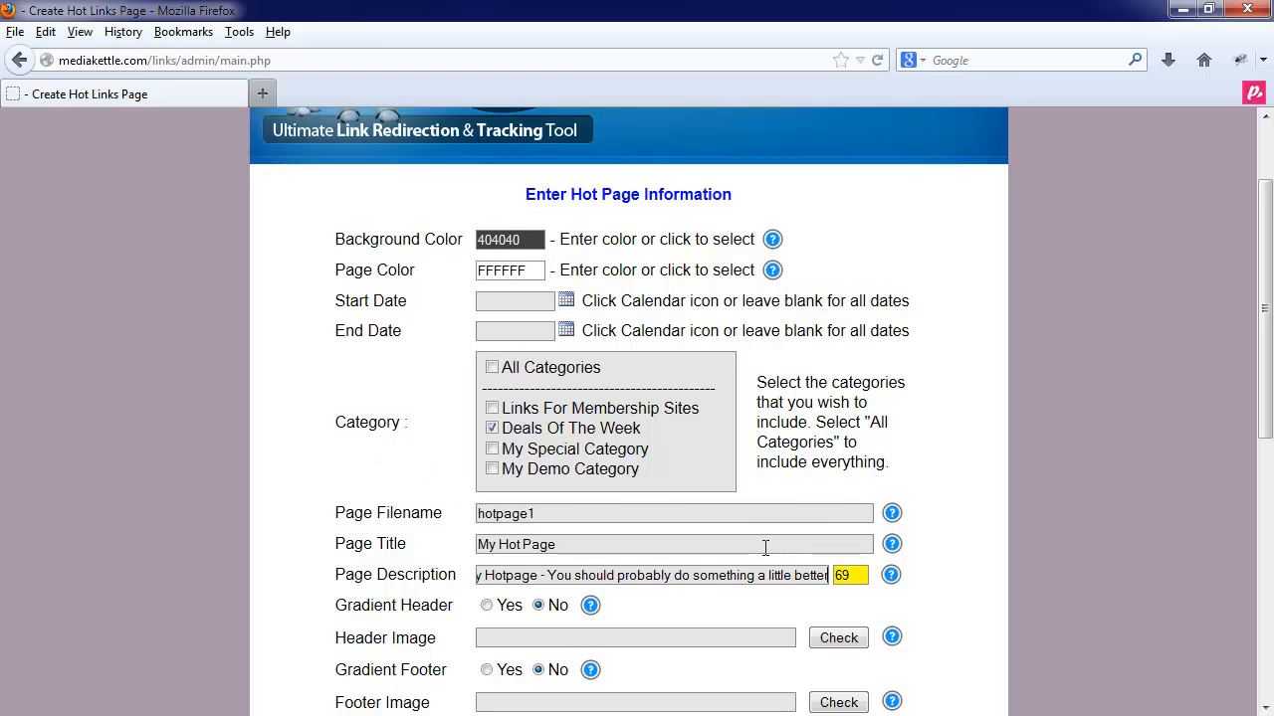
# Step: Enable the gradient header with start color 770E02 and end color FFFF17, keeping the text color FFFFFF
pyautogui.scroll(-3, 765, 547)
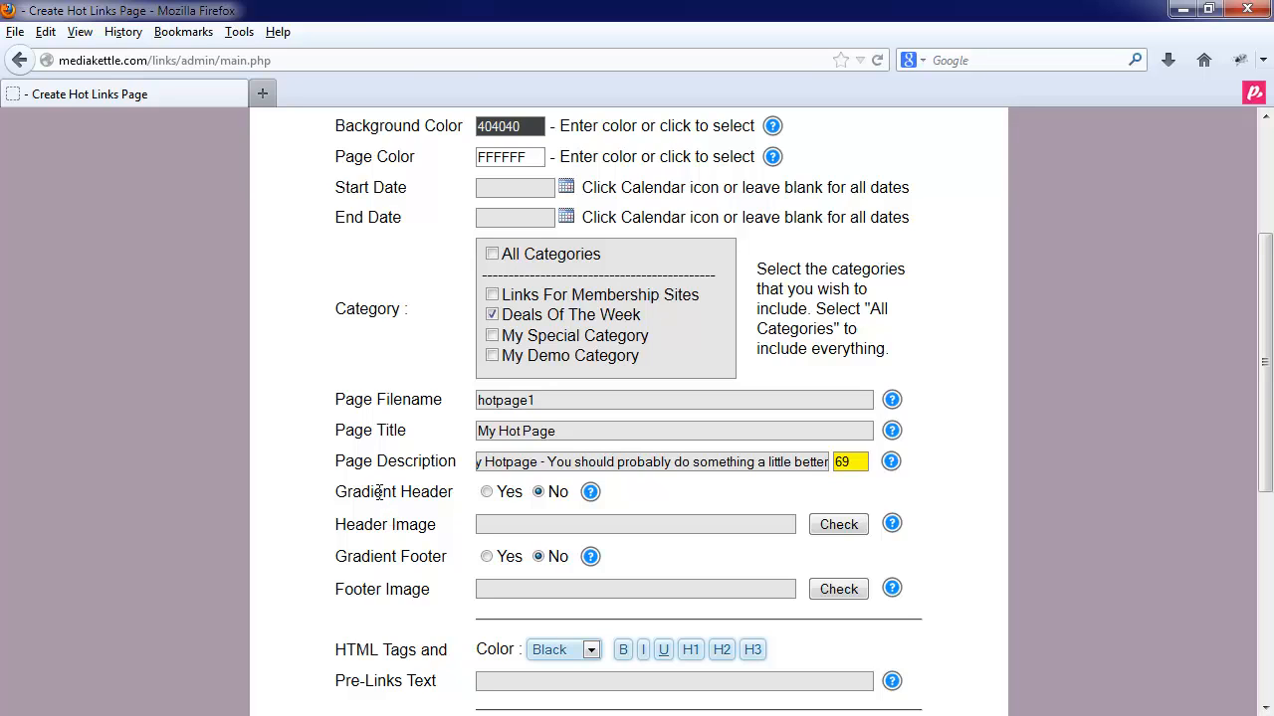
pyautogui.scroll(5, 378, 492)
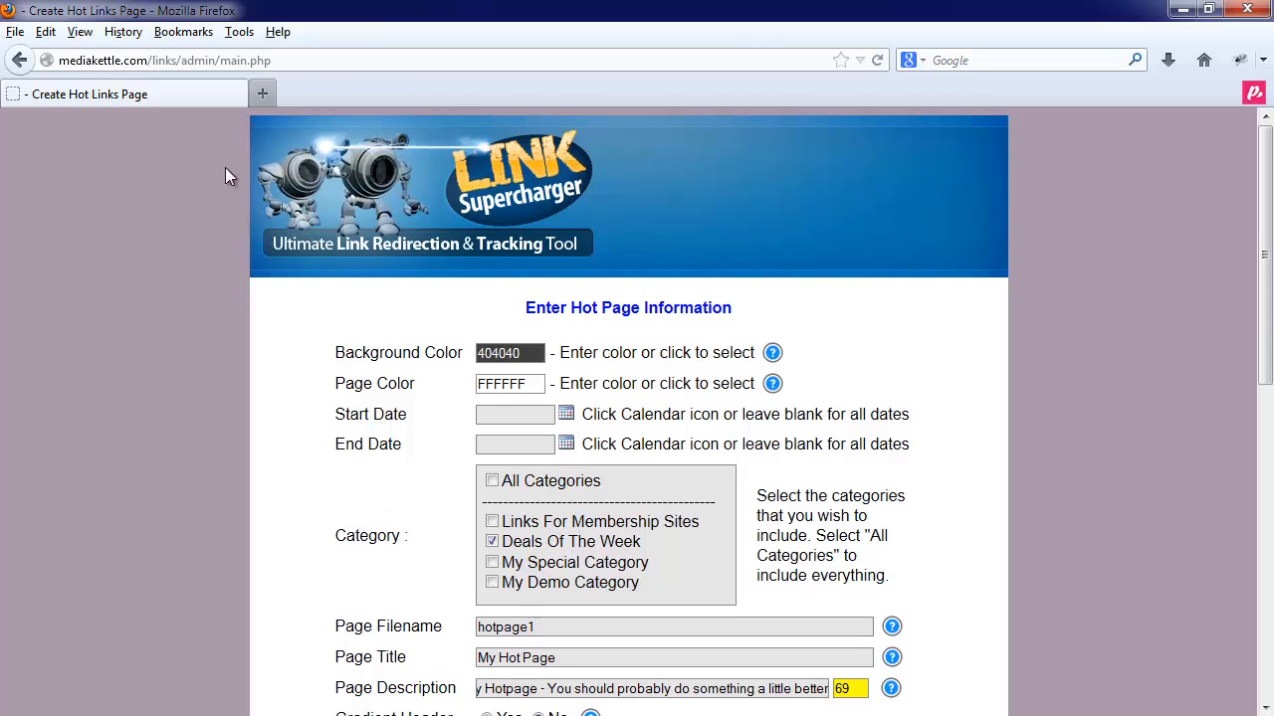
pyautogui.scroll(-4, 476, 404)
pyautogui.scroll(-5, 472, 434)
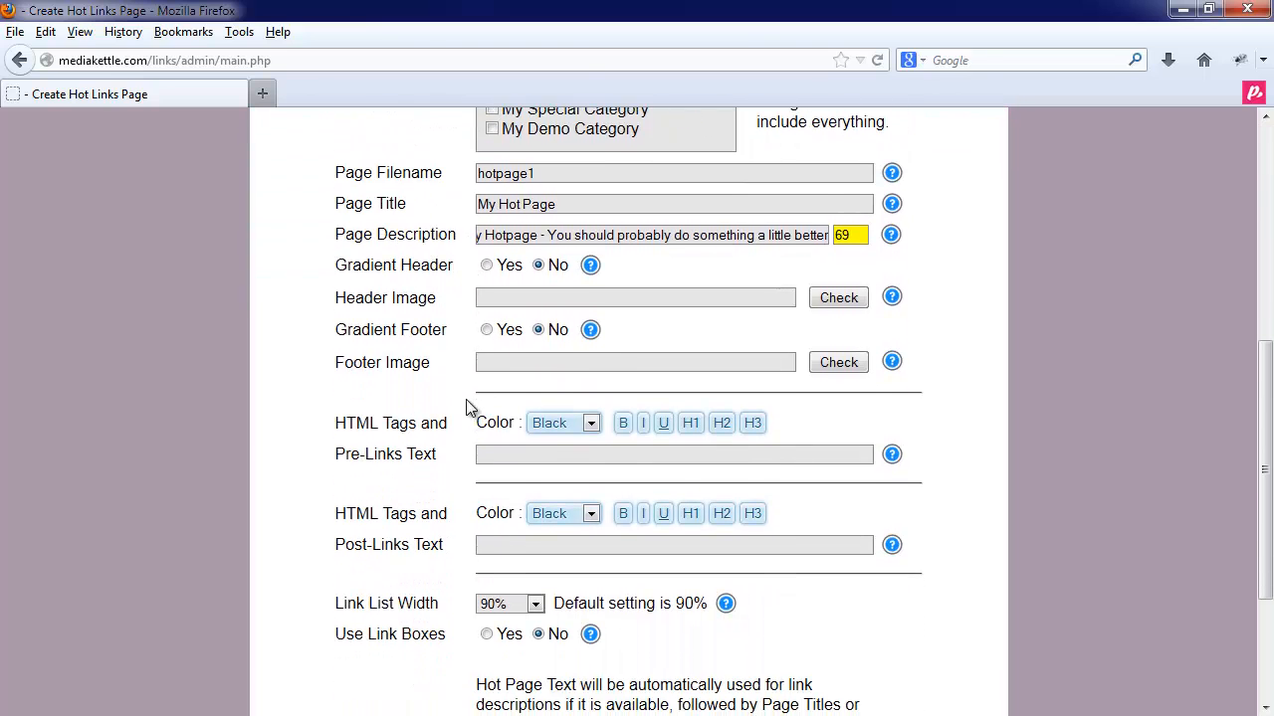
pyautogui.click(487, 266)
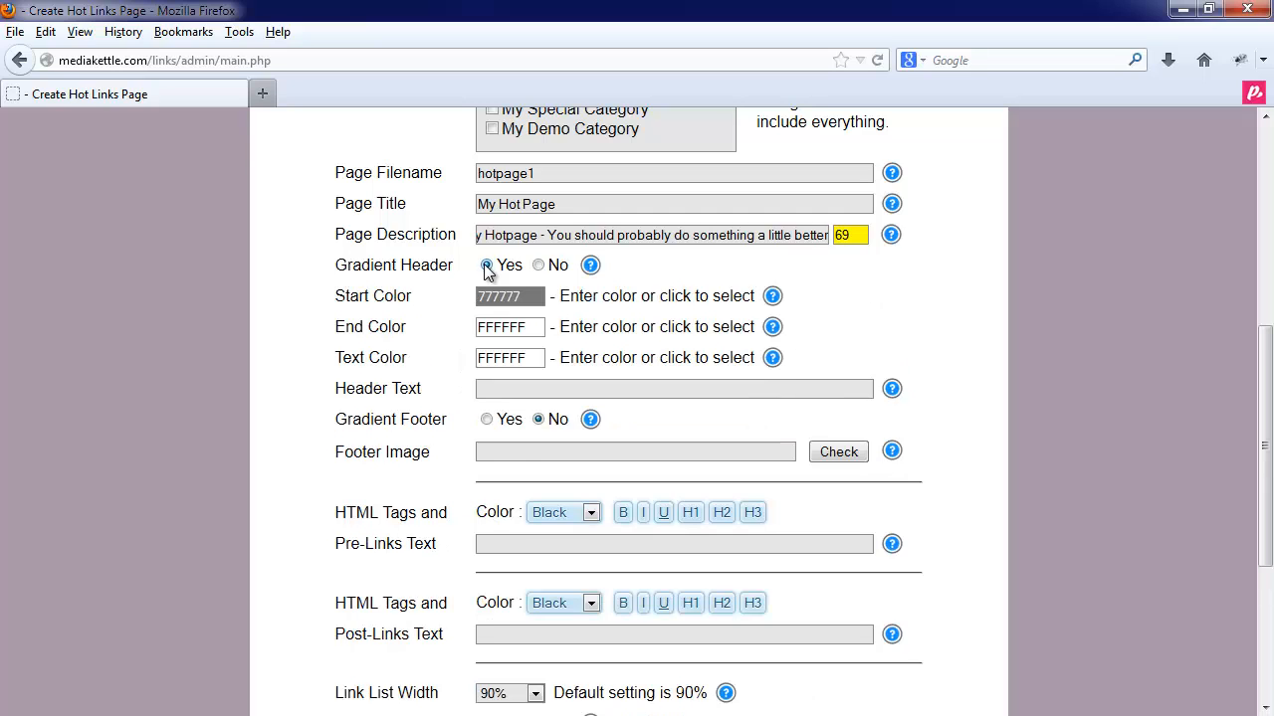
pyautogui.click(502, 296)
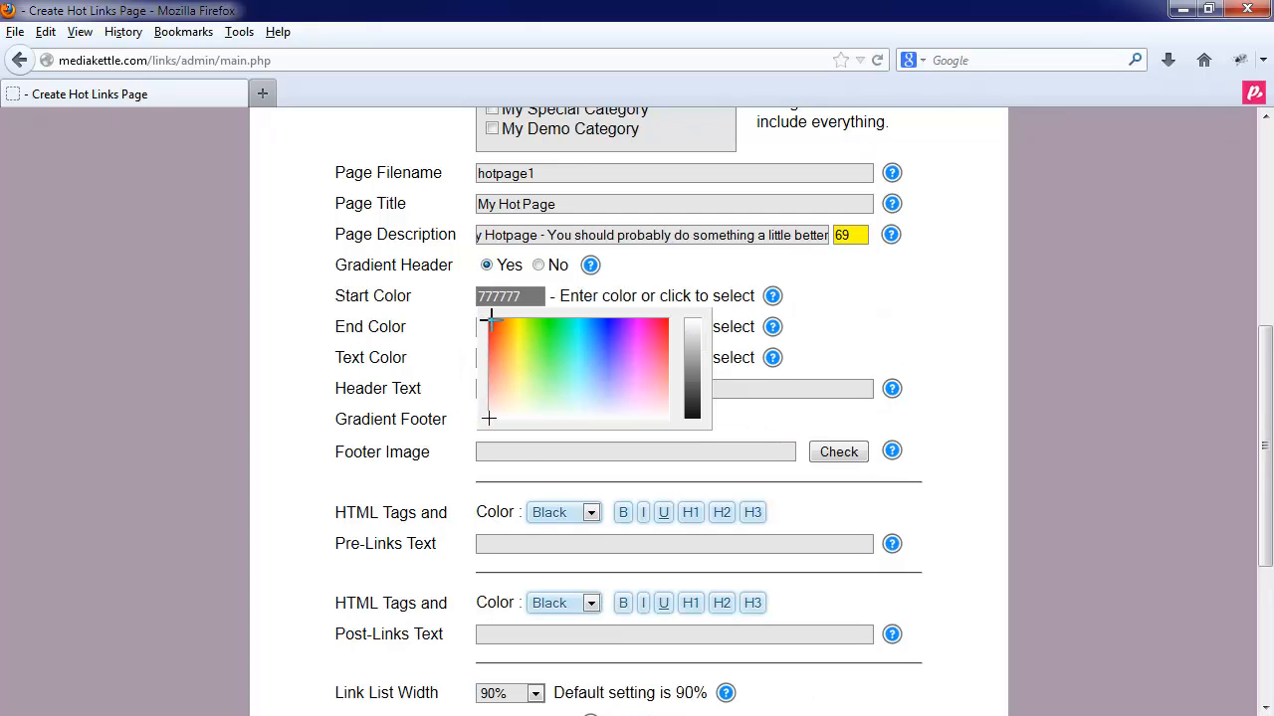
pyautogui.click(491, 321)
pyautogui.click(487, 327)
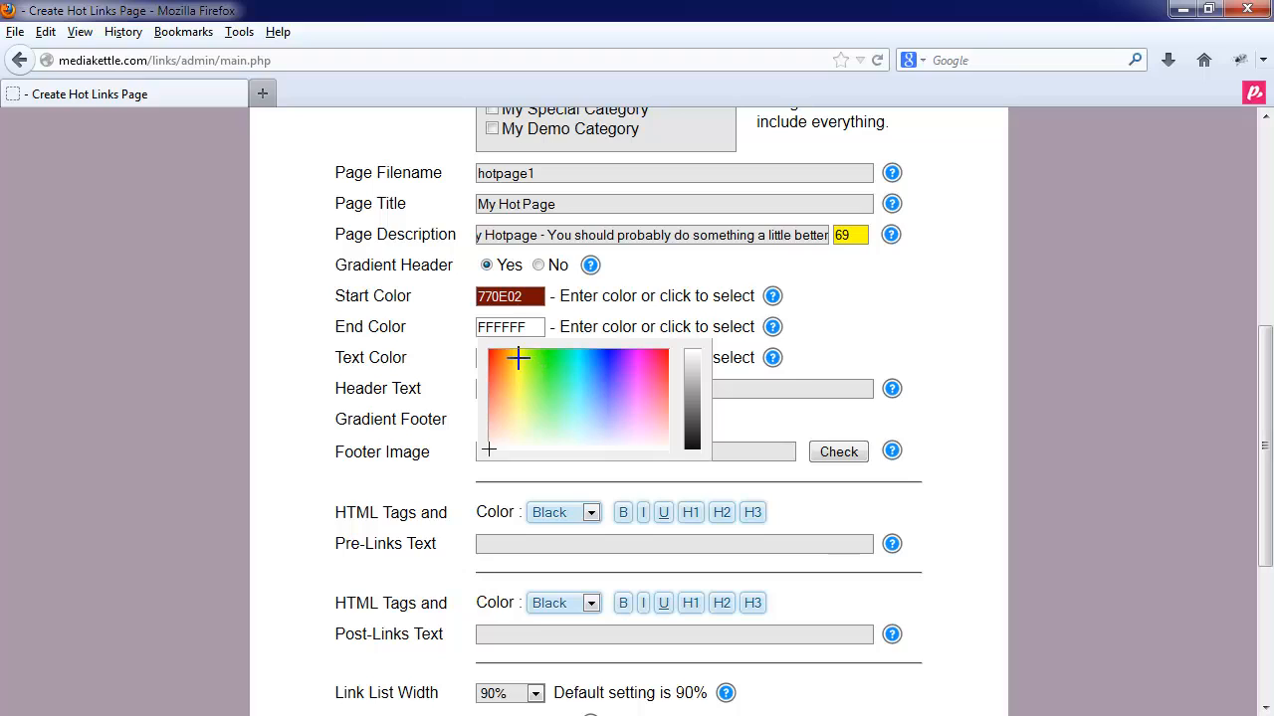
pyautogui.click(518, 358)
pyautogui.click(512, 361)
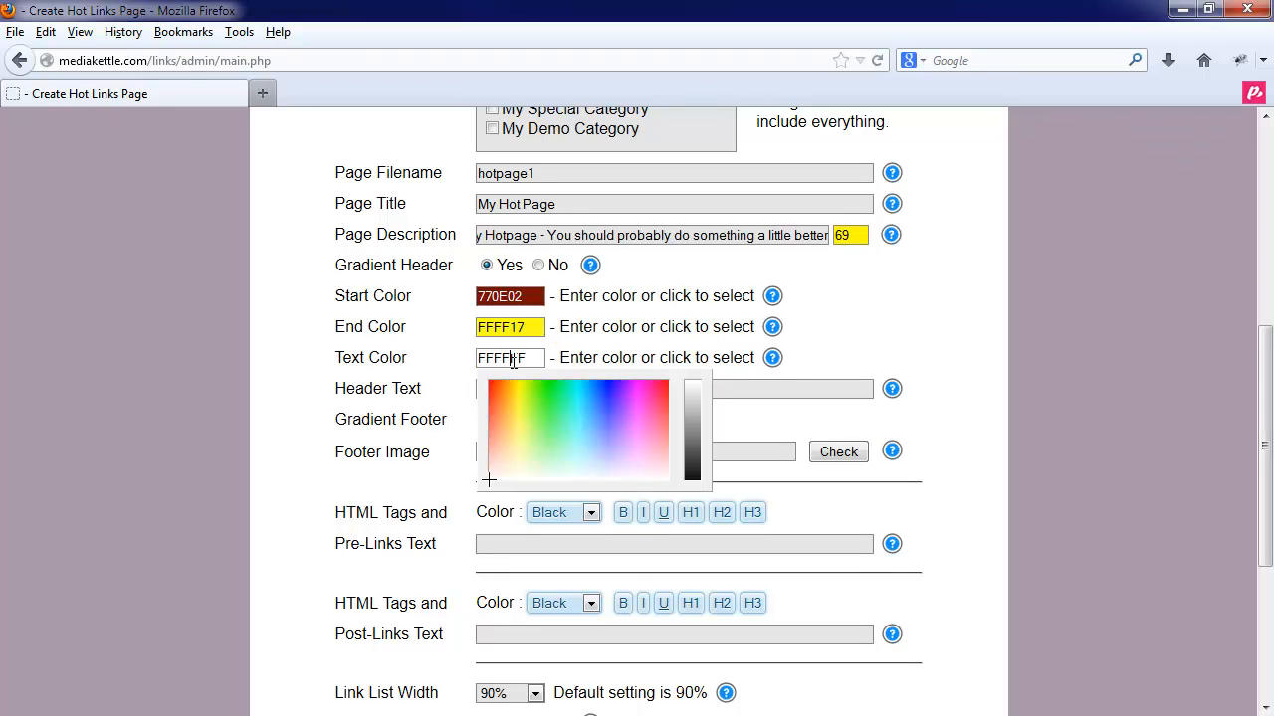
pyautogui.click(434, 373)
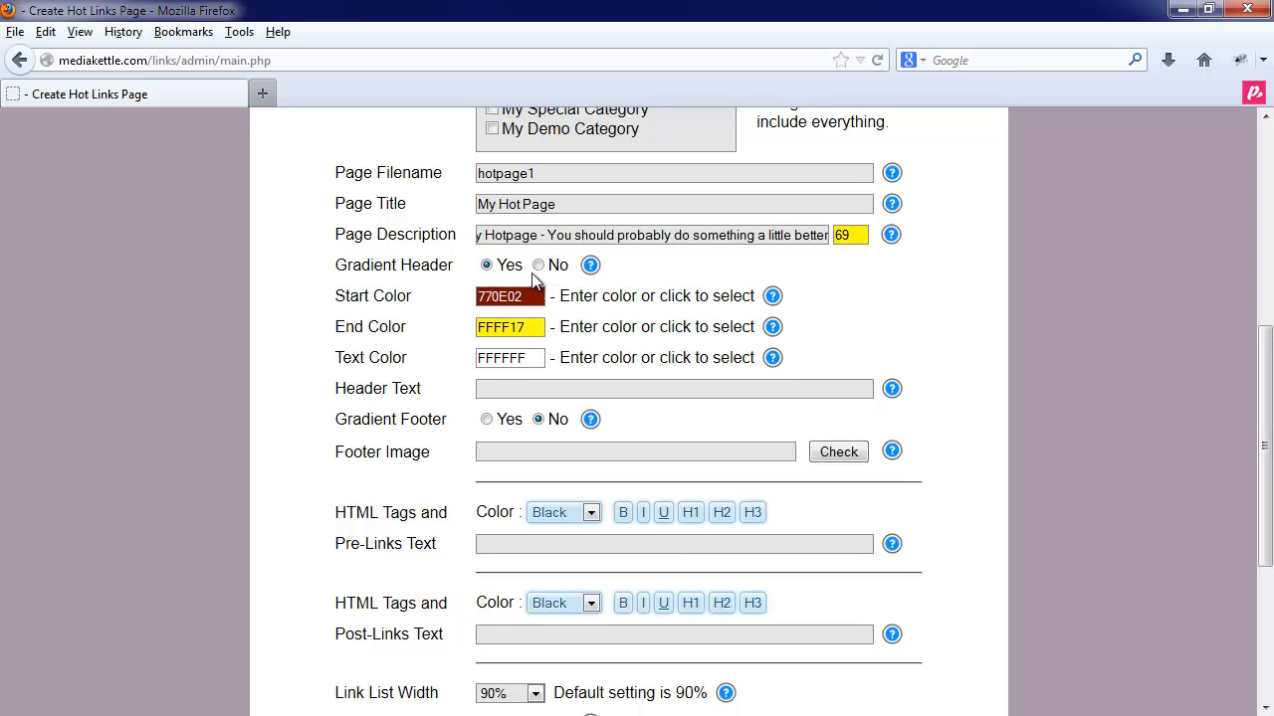
# Step: Disable the gradient header to view the header image suggestions, and enable the gradient header again
pyautogui.click(538, 265)
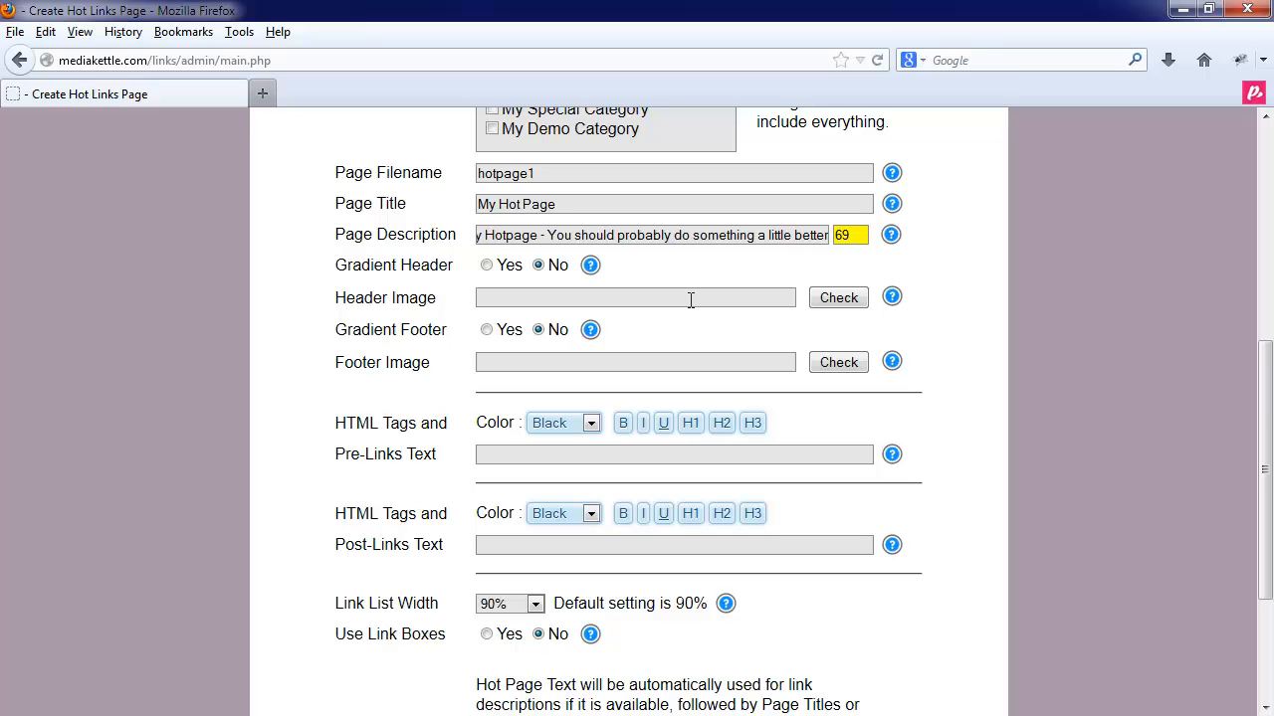
pyautogui.click(571, 301)
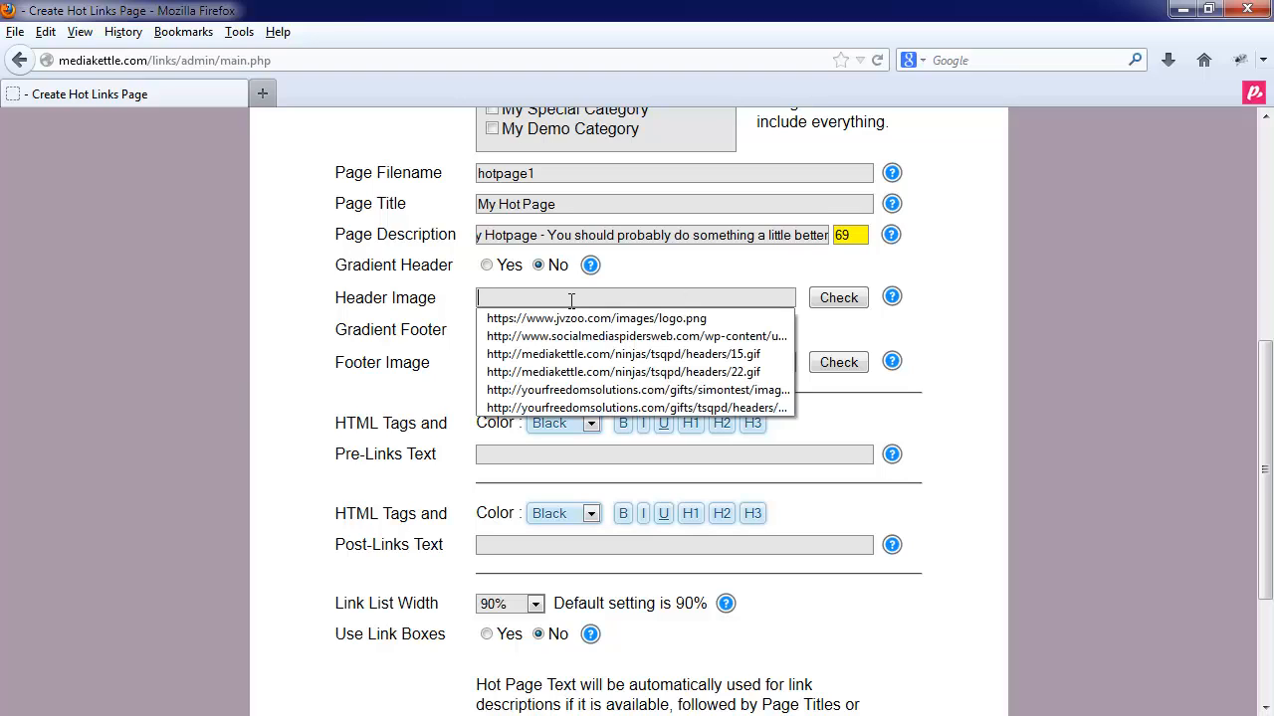
pyautogui.click(571, 300)
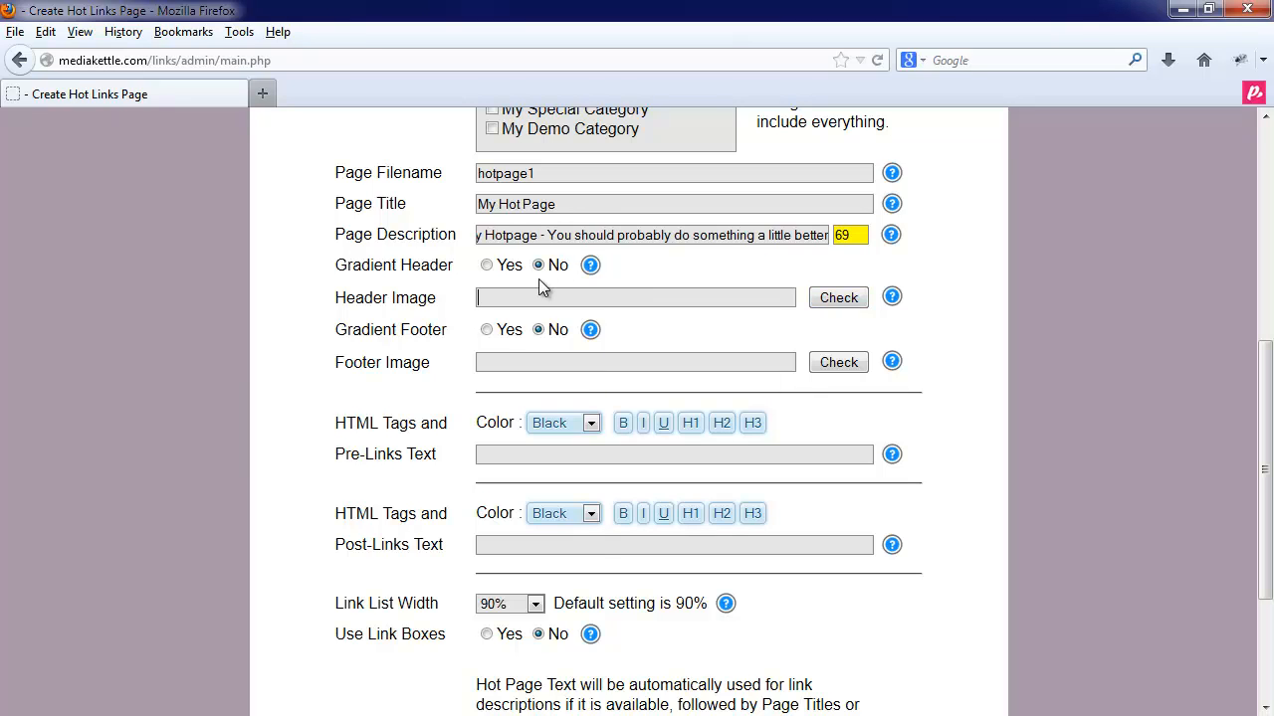
pyautogui.click(487, 266)
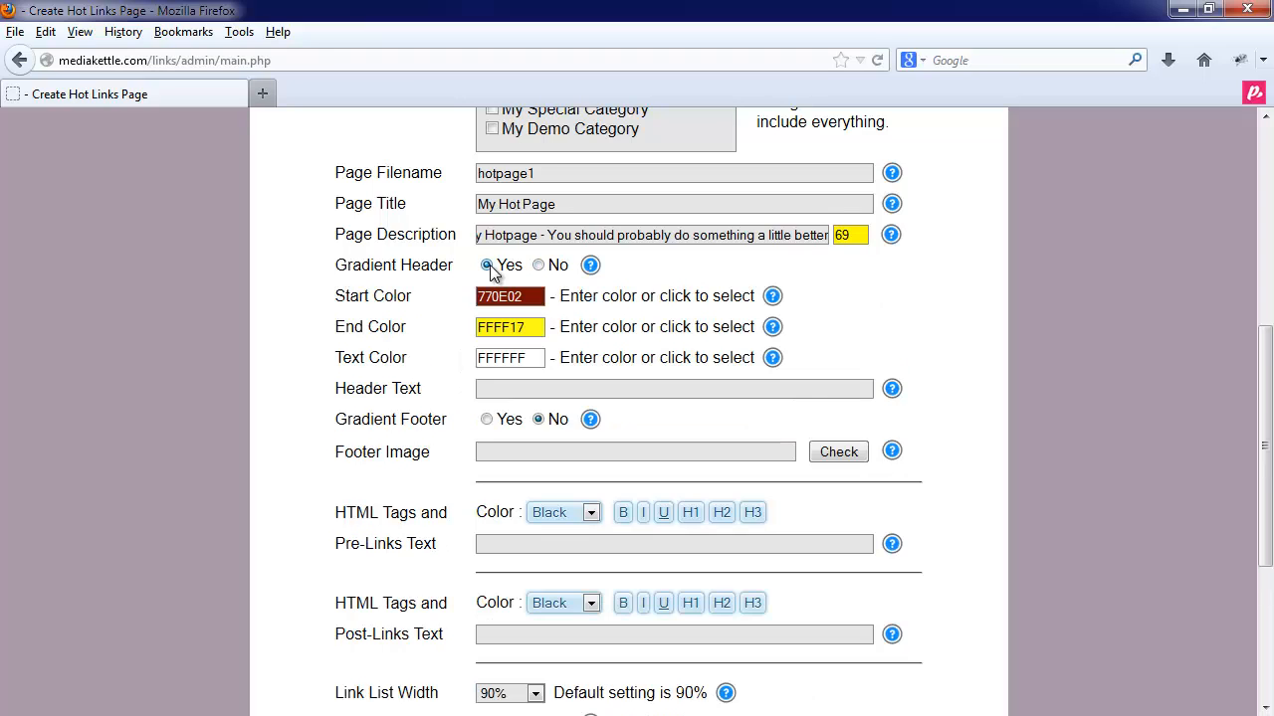
# Step: Enable the gradient footer to view its color options, and turn off both the gradient footer and the gradient header
pyautogui.click(561, 393)
pyautogui.click(486, 421)
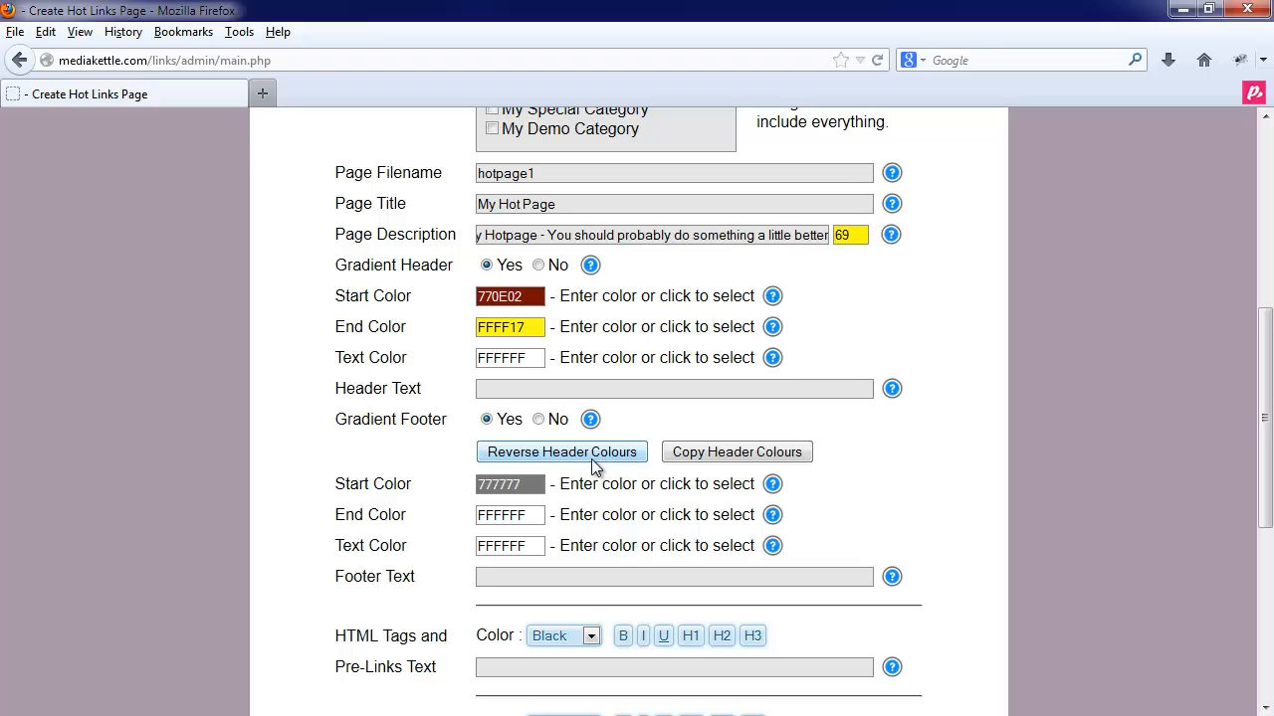
pyautogui.click(539, 419)
pyautogui.click(538, 265)
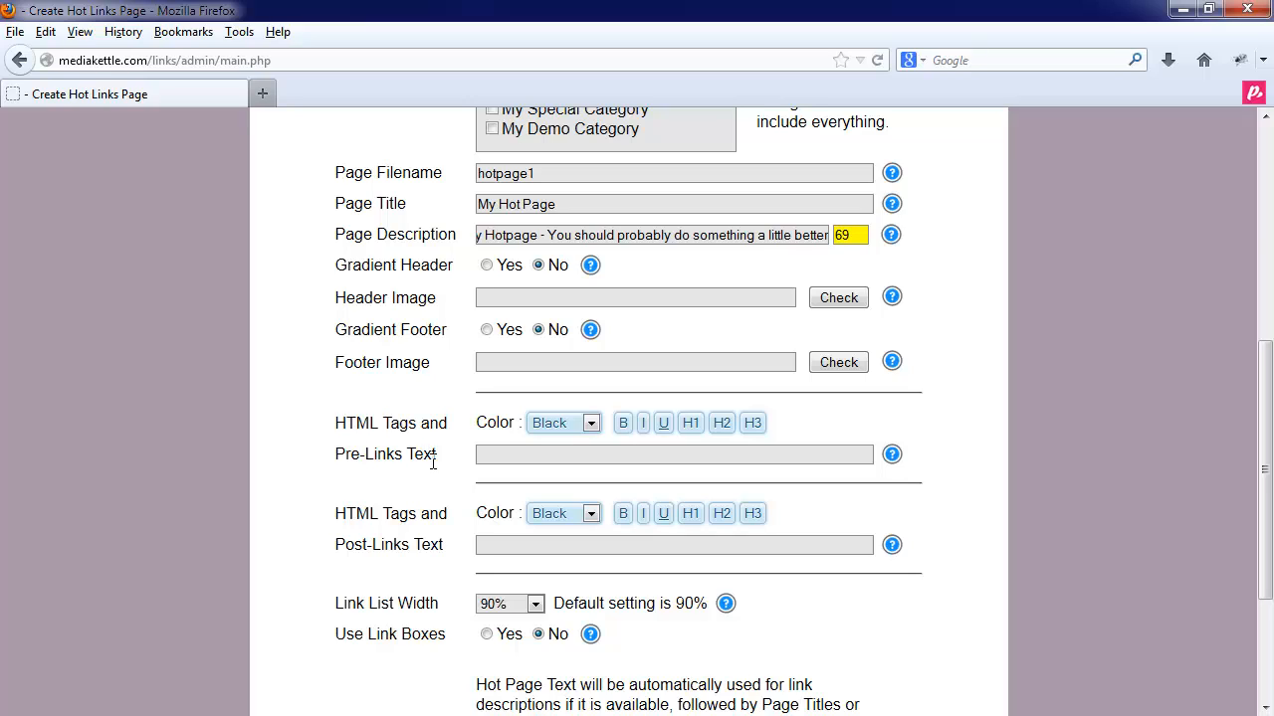
# Step: Enter the pre-links text "Here is some text before the links" and wrap it in bold tags
pyautogui.click(507, 453)
pyautogui.write('Here is some text before the links')
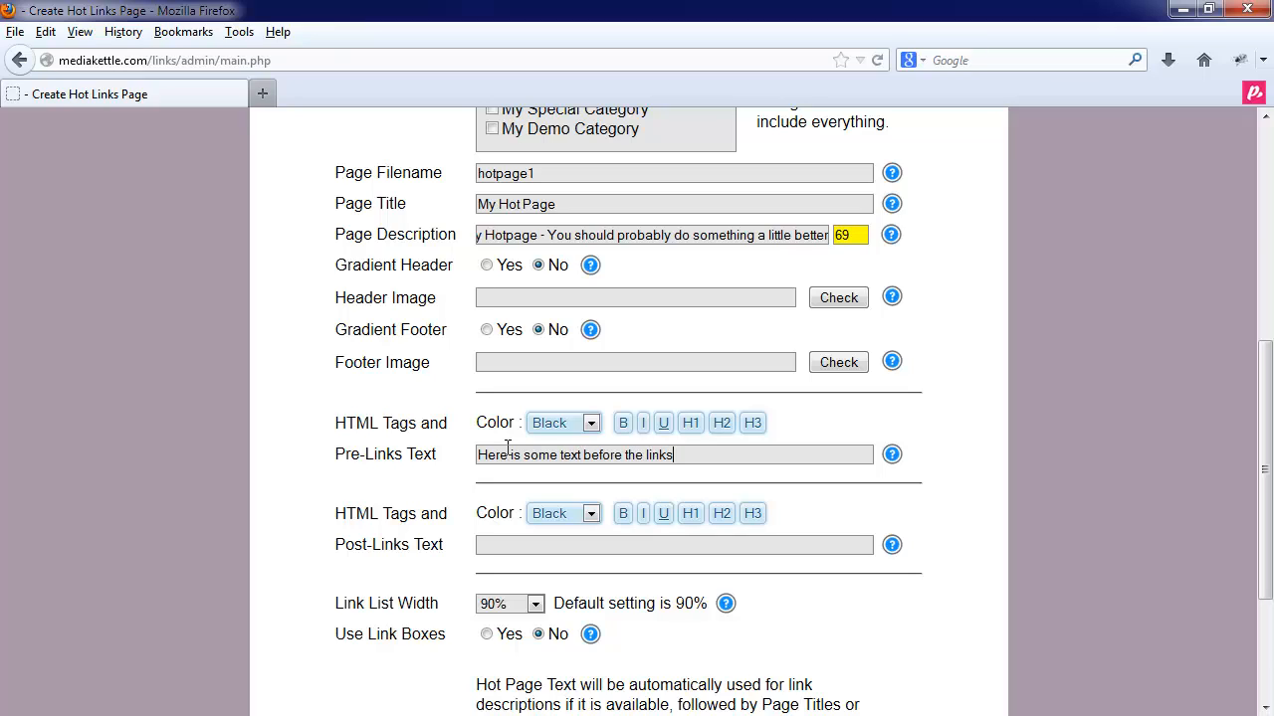
pyautogui.hotkey('ctrl', 'a')
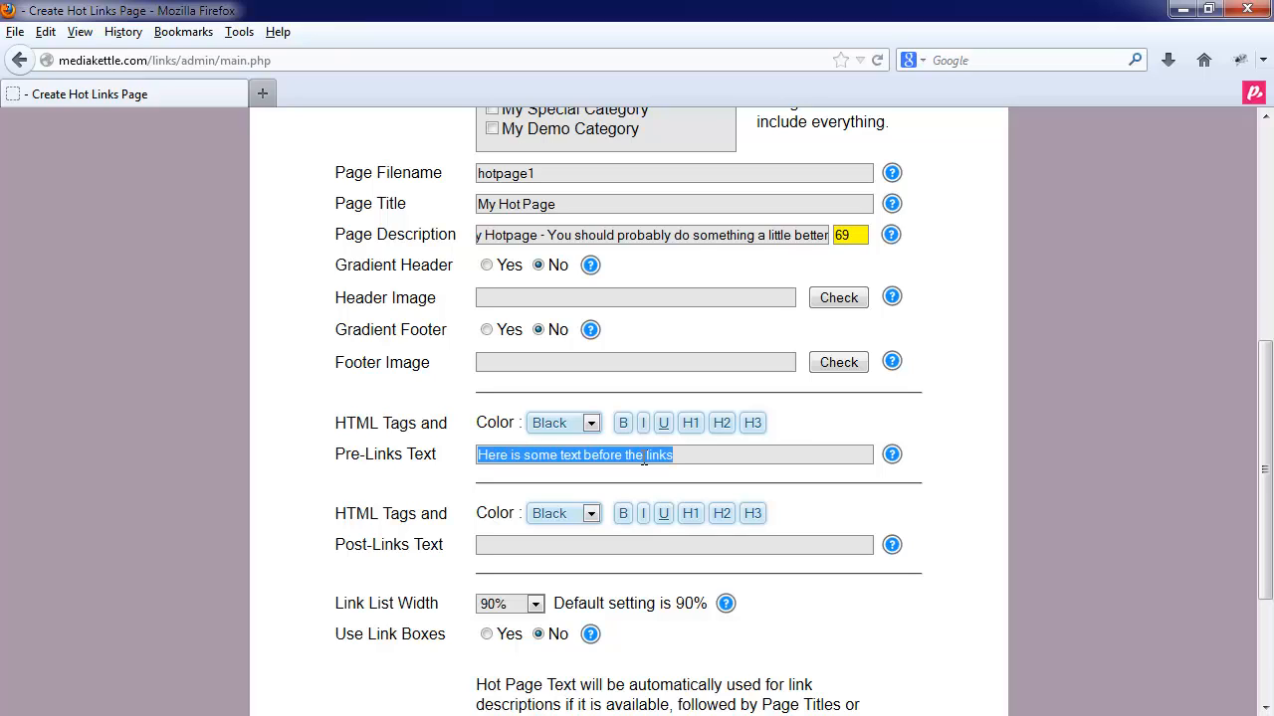
pyautogui.click(623, 423)
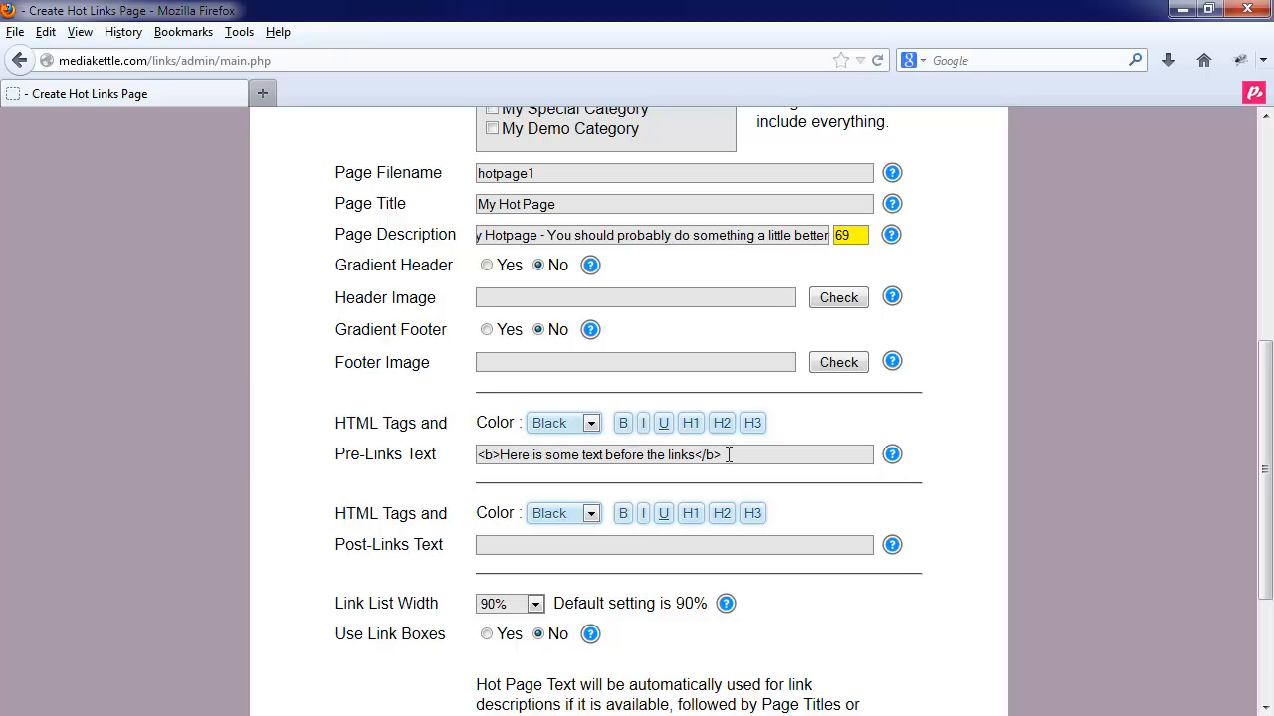
# Step: Format the bold pre-links text as an H1 heading and color it Navy
pyautogui.hotkey('ctrl', 'a')
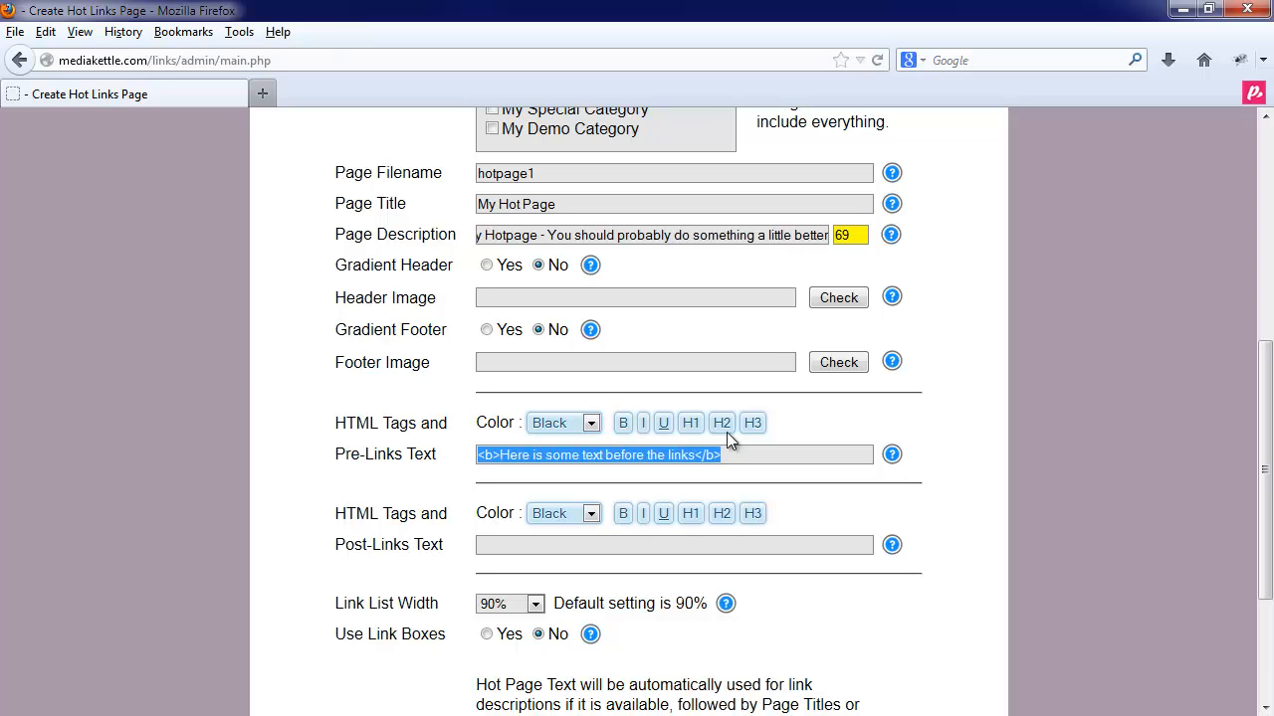
pyautogui.click(687, 422)
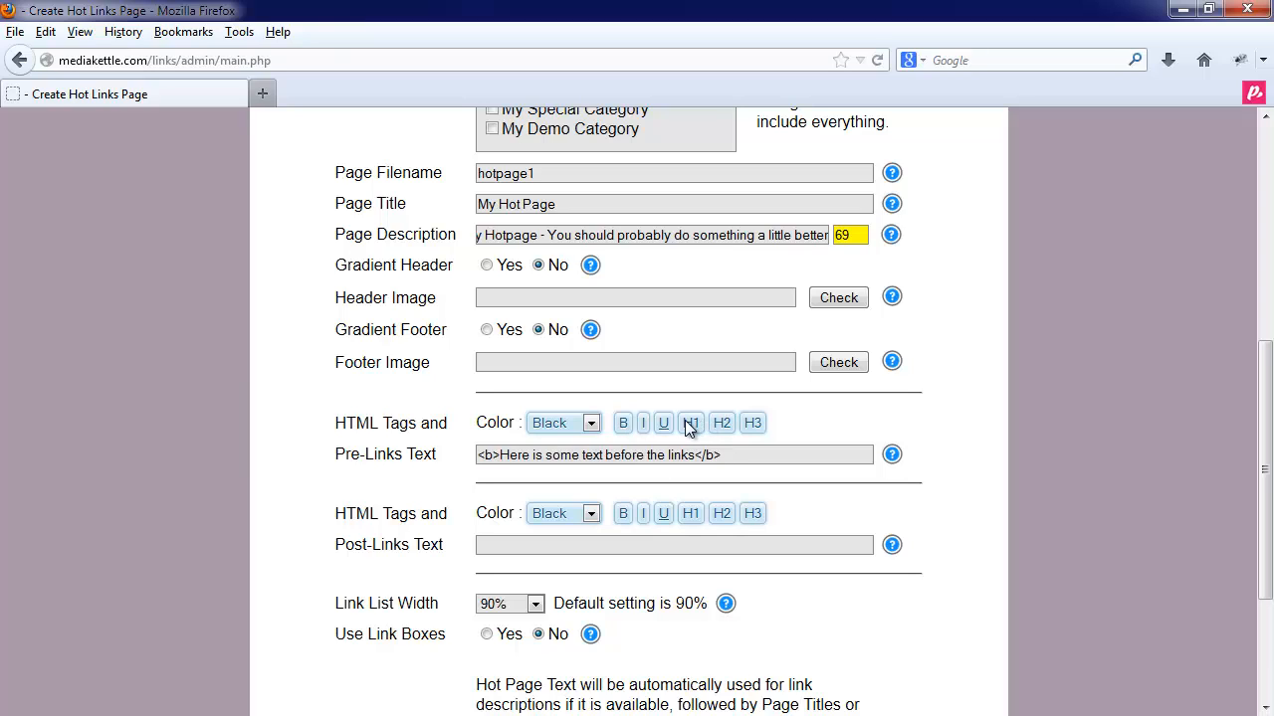
pyautogui.hotkey('ctrl', 'a')
pyautogui.click(590, 424)
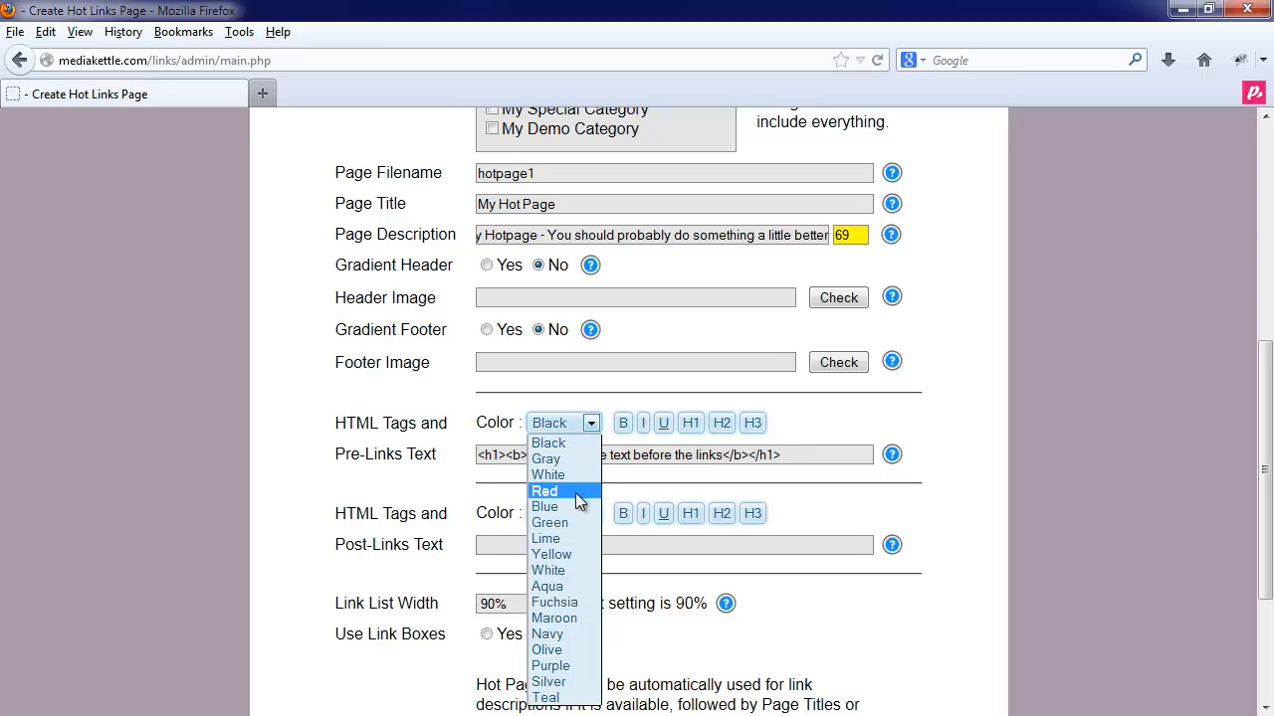
pyautogui.click(569, 634)
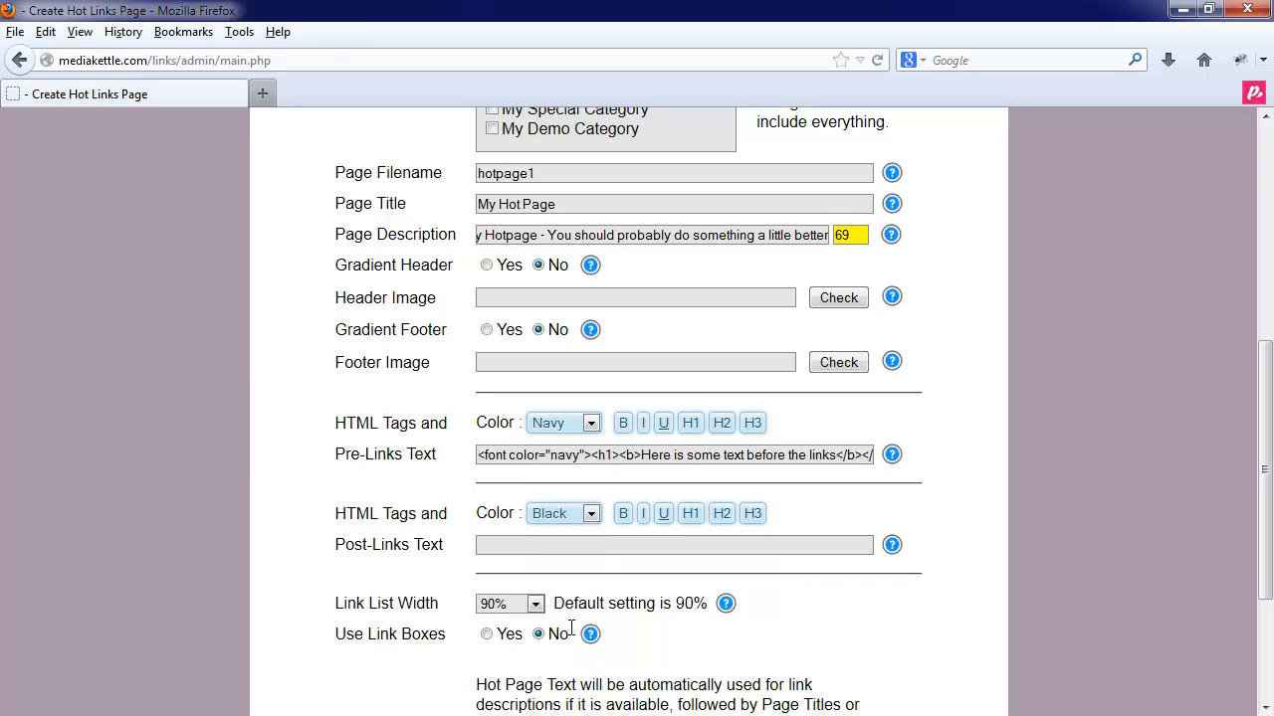
# Step: Leave the post-links text empty and set the link list width to 60%
pyautogui.click(540, 544)
pyautogui.scroll(-4, 600, 597)
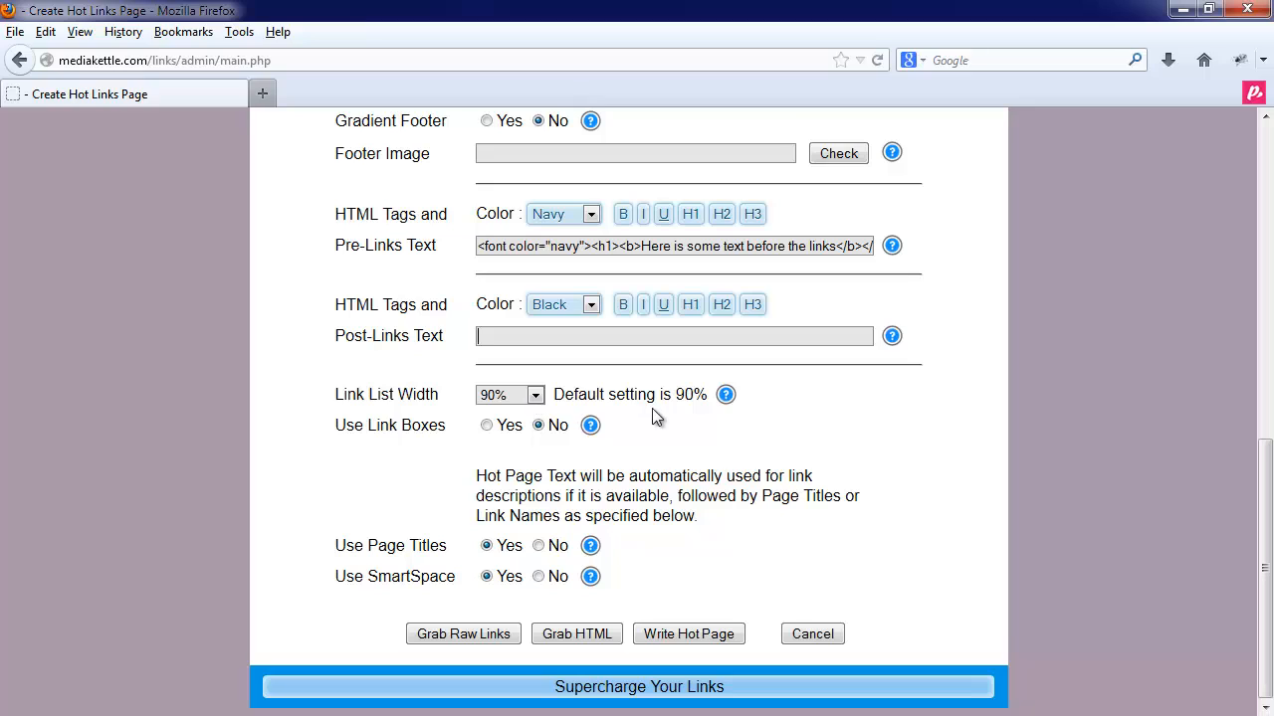
pyautogui.click(524, 400)
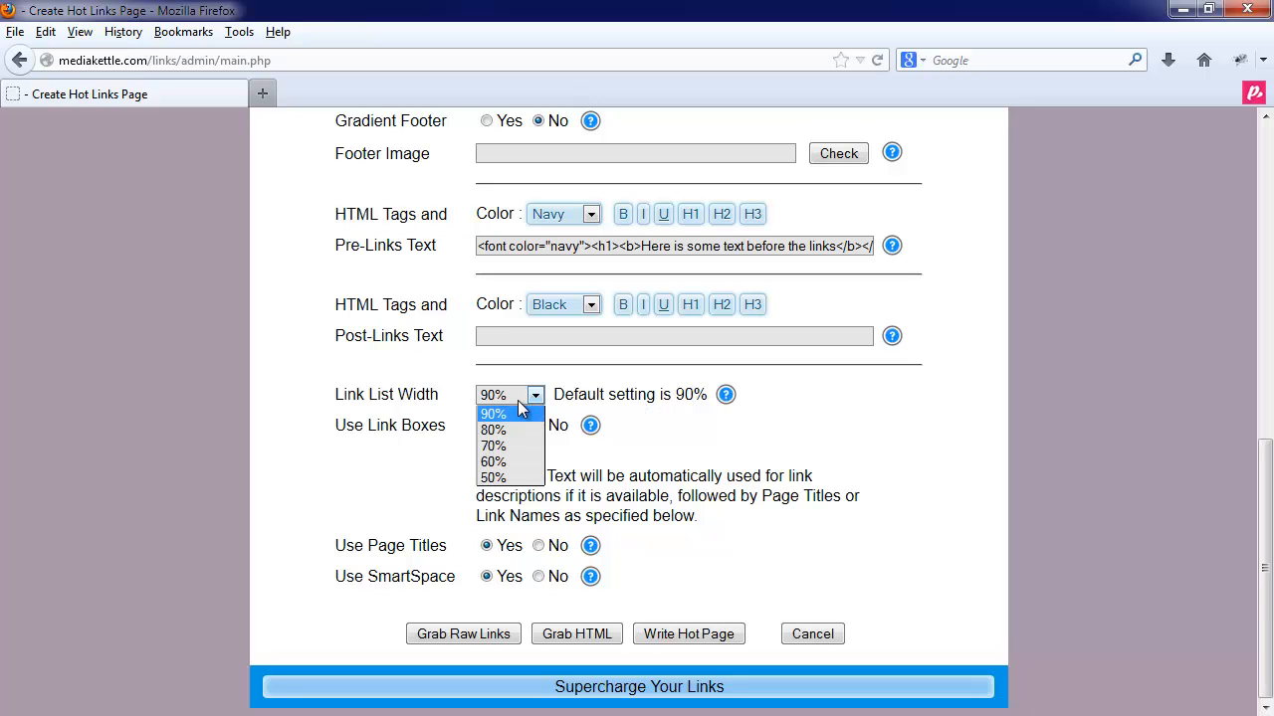
pyautogui.click(504, 462)
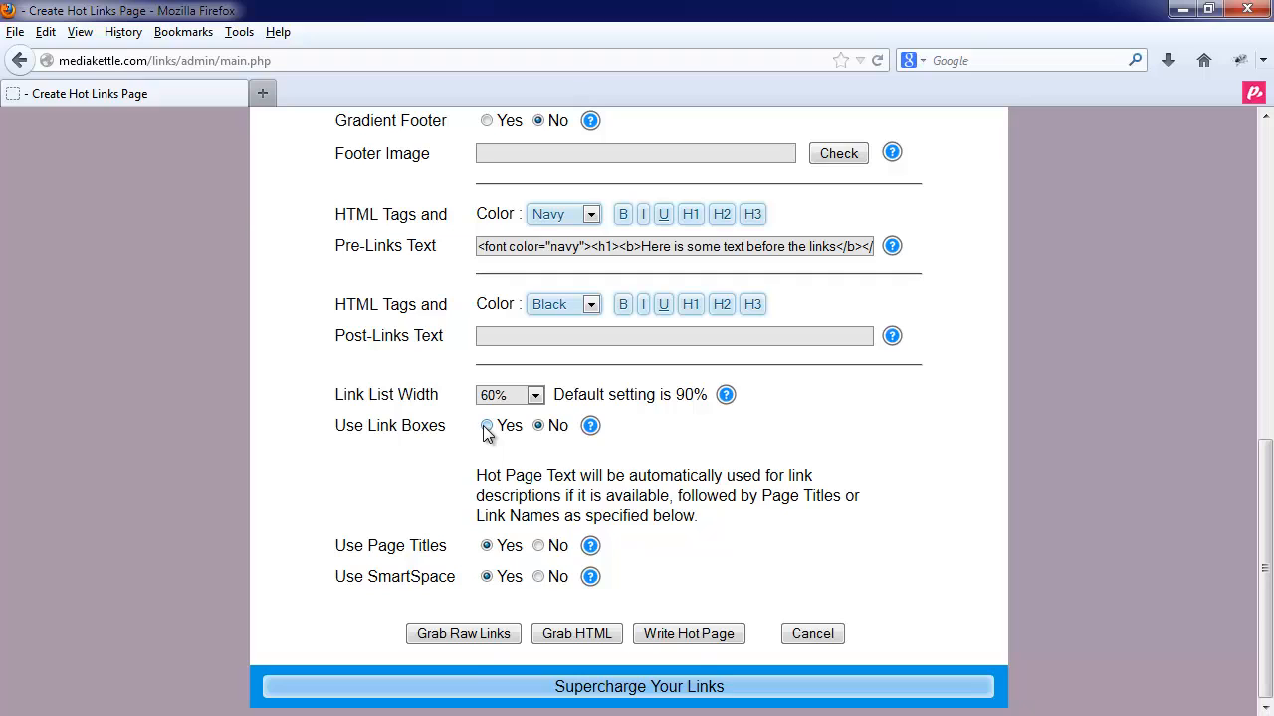
# Step: Enable link boxes with a border size of 2 and the solid border style
pyautogui.click(486, 427)
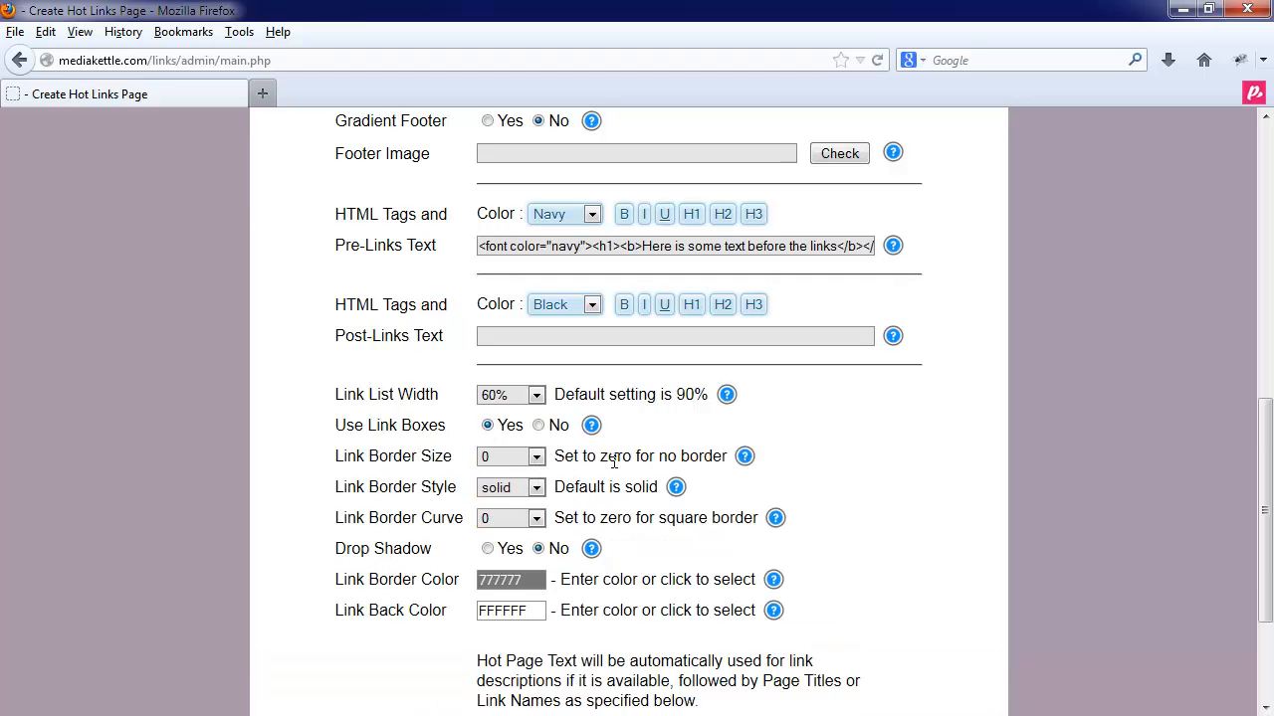
pyautogui.click(534, 457)
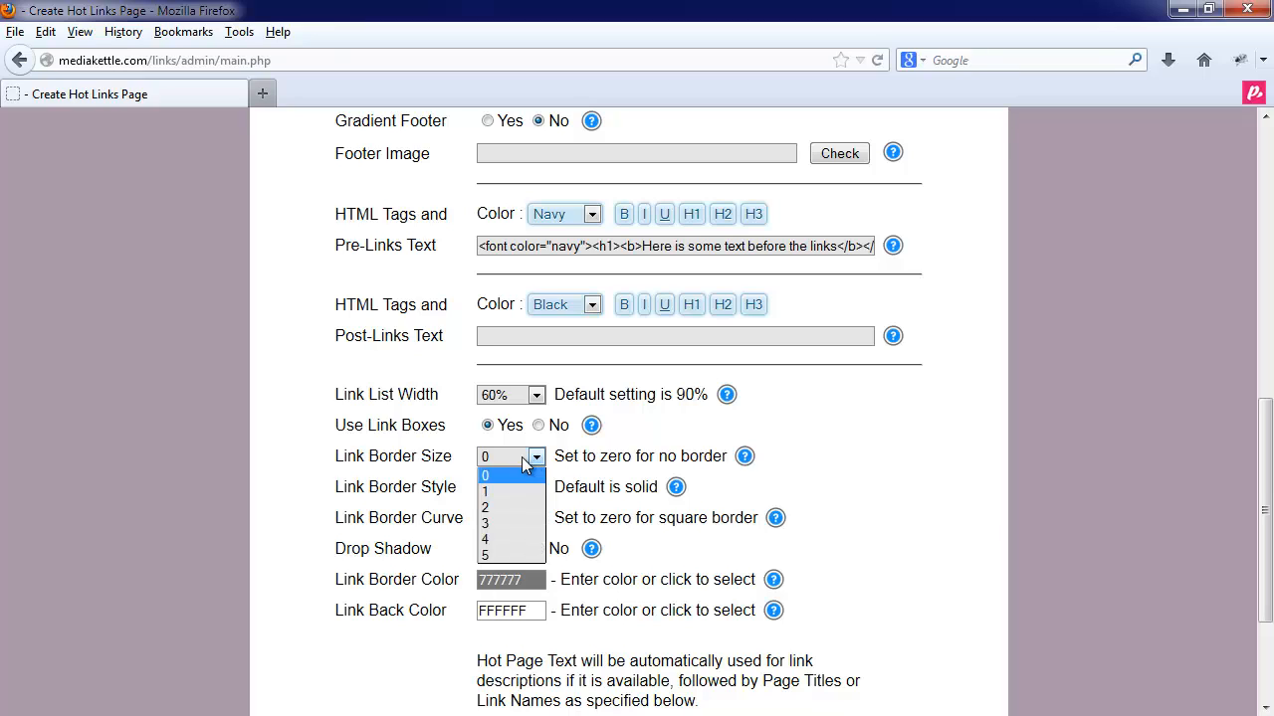
pyautogui.click(503, 511)
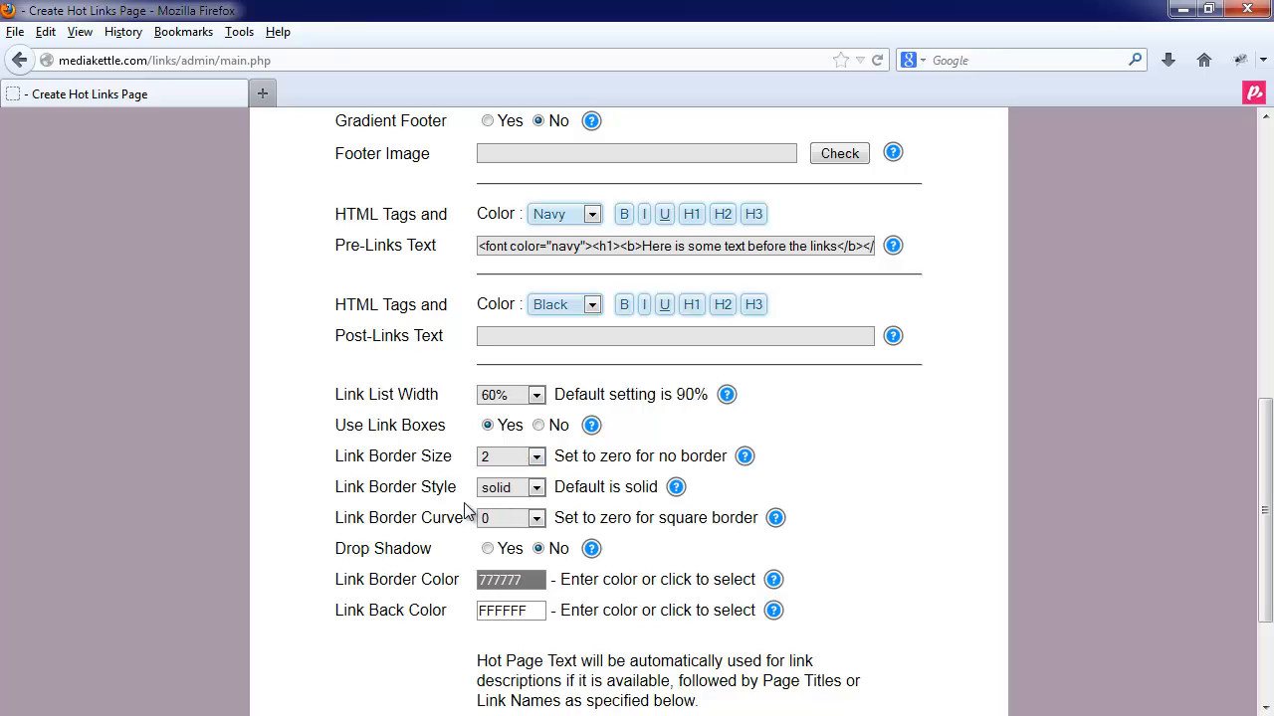
pyautogui.click(487, 492)
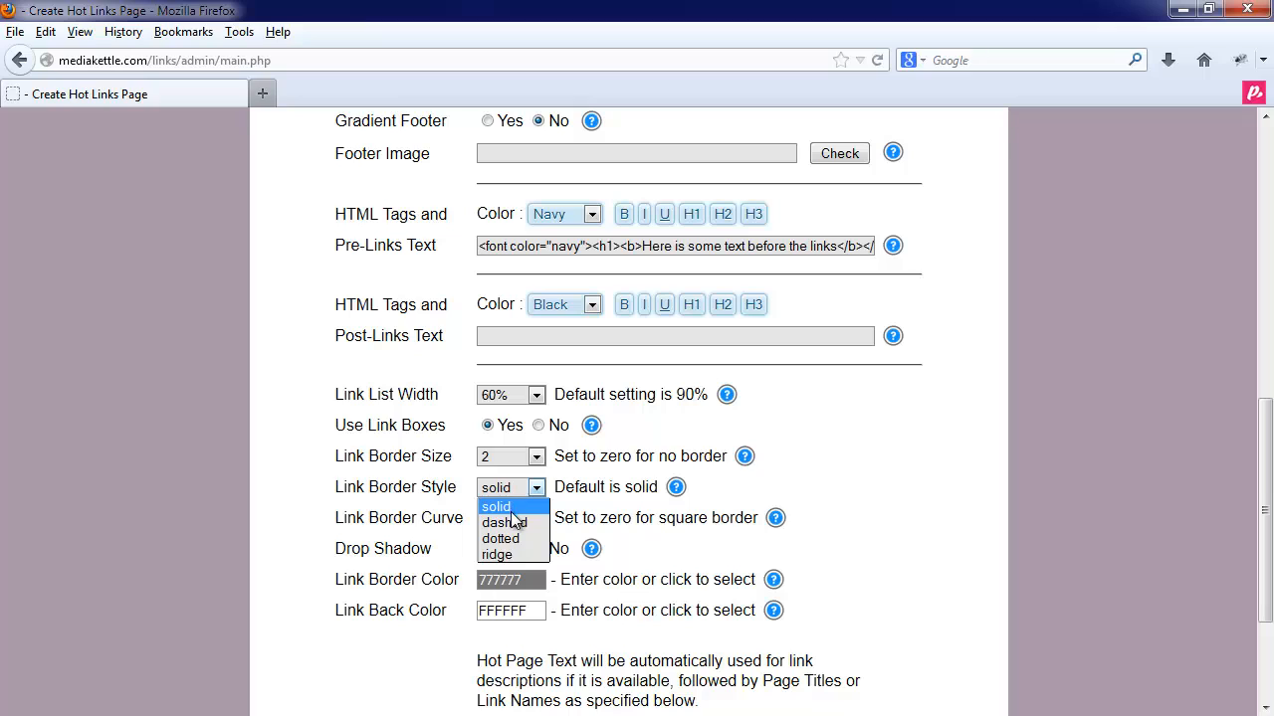
pyautogui.click(500, 508)
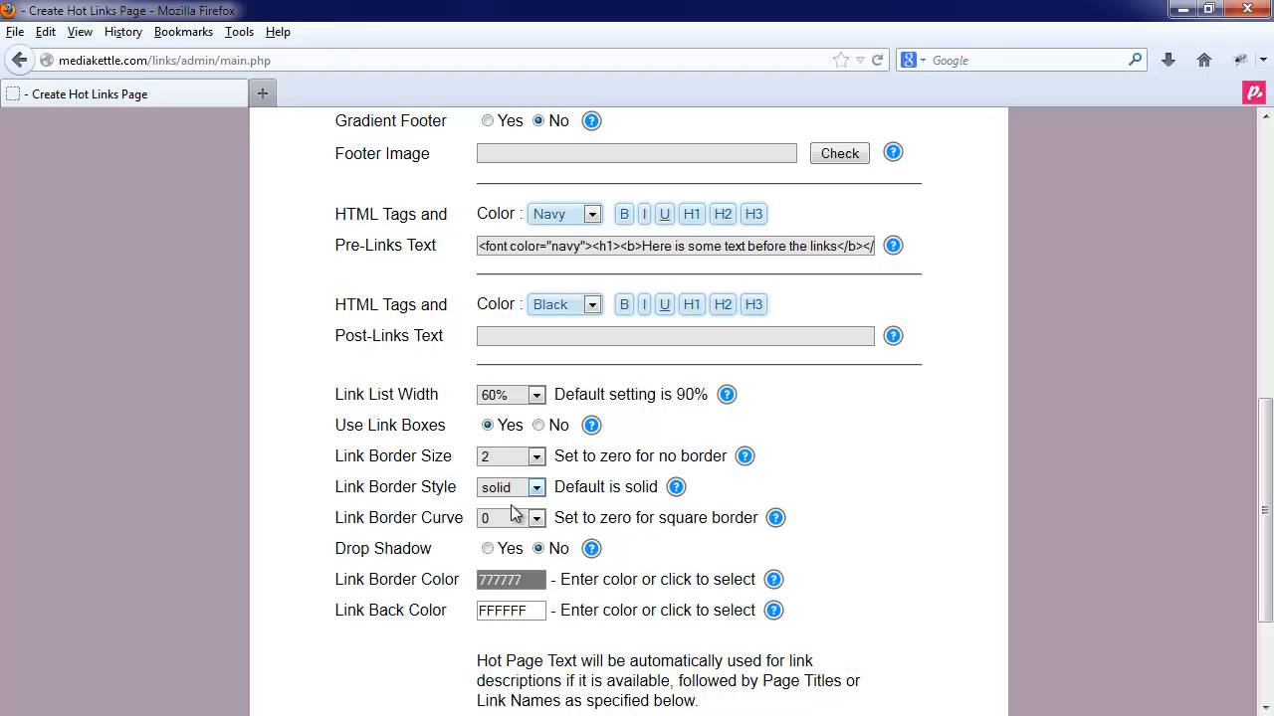
# Step: Set the link border curve to 10 and enable the drop shadow for the link boxes
pyautogui.click(510, 519)
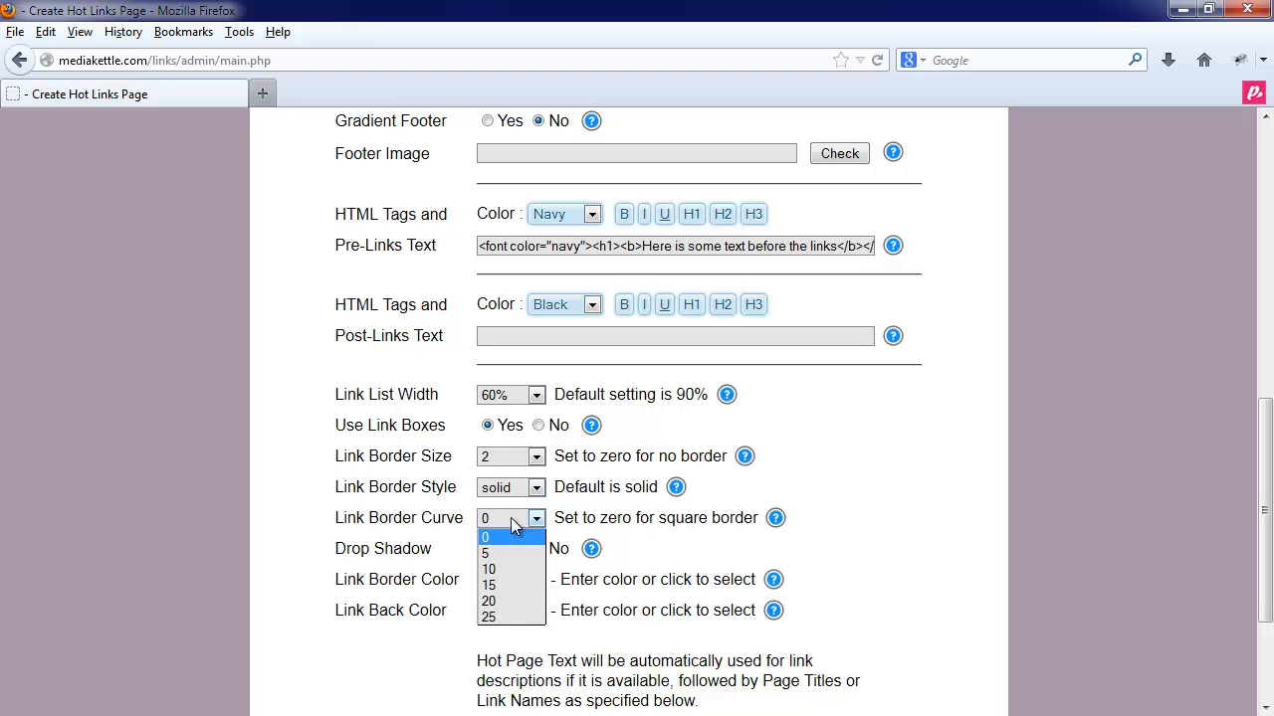
pyautogui.click(508, 572)
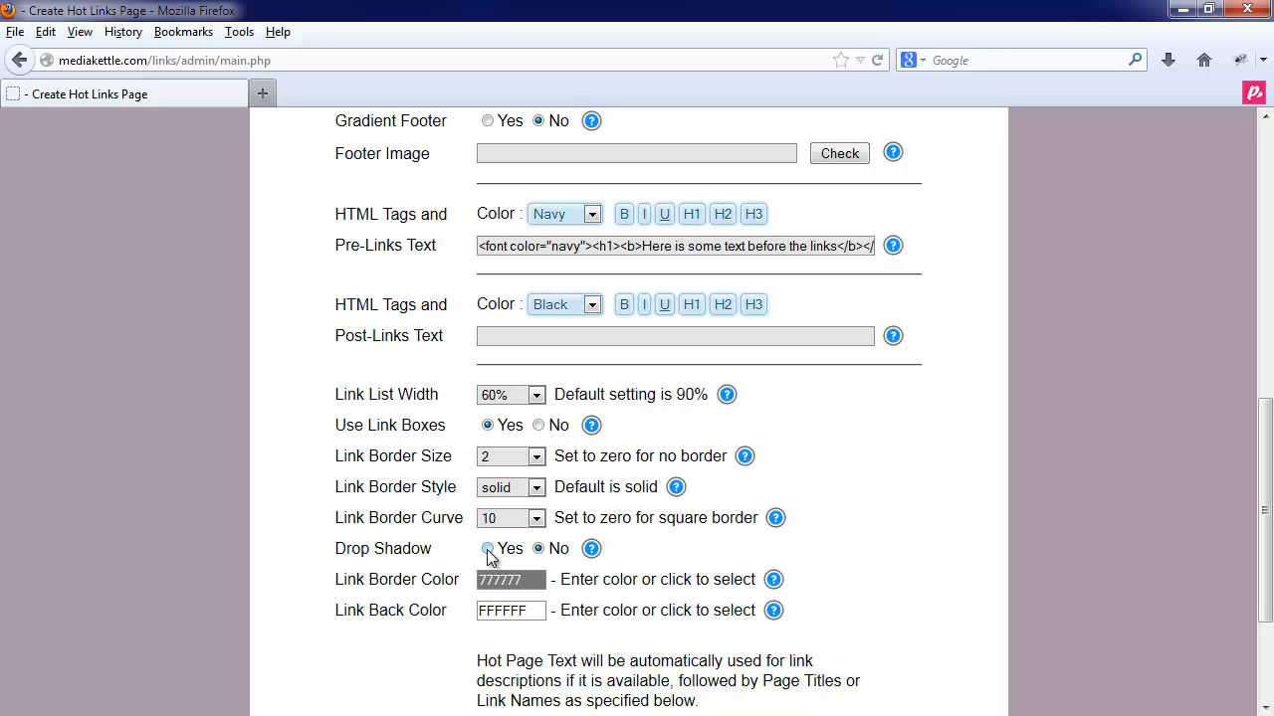
pyautogui.click(488, 550)
# Step: Set the link border color to dark gray 292929 and the link back color to pale yellow FFED91
pyautogui.scroll(-2, 583, 602)
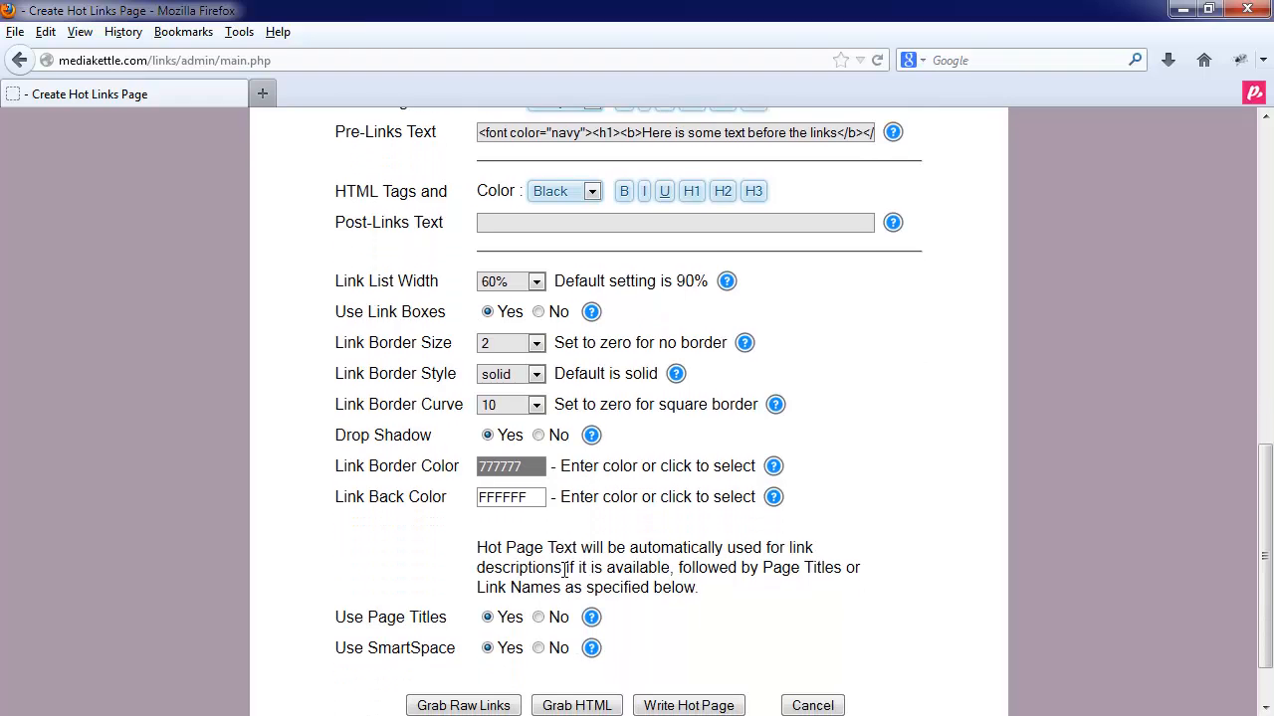
pyautogui.click(531, 473)
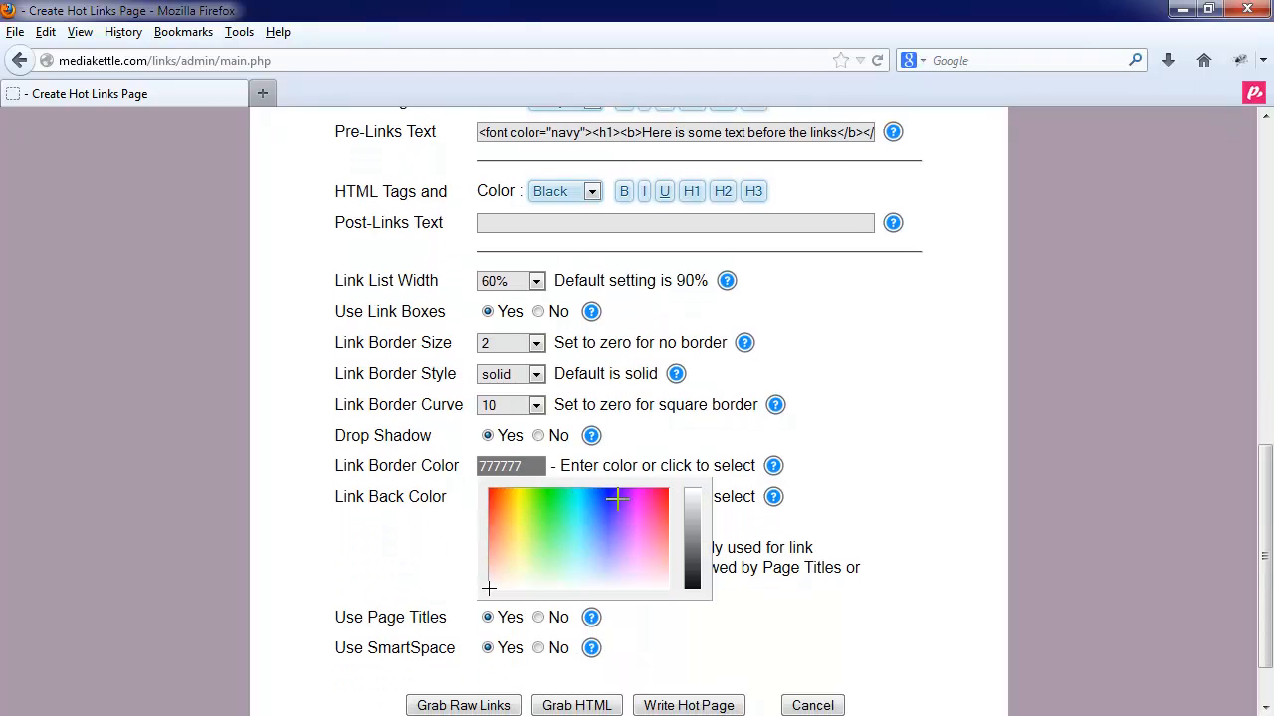
pyautogui.moveTo(683, 548); pyautogui.dragTo(688, 583)
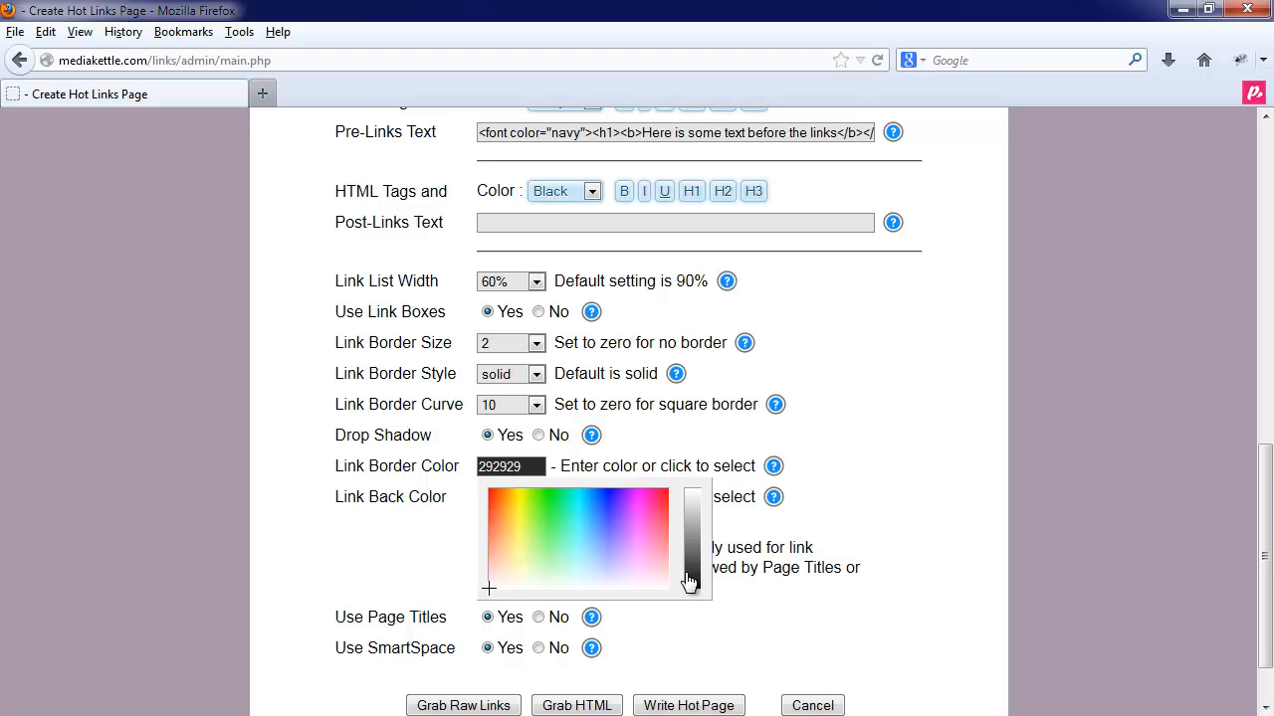
pyautogui.click(451, 529)
pyautogui.click(501, 494)
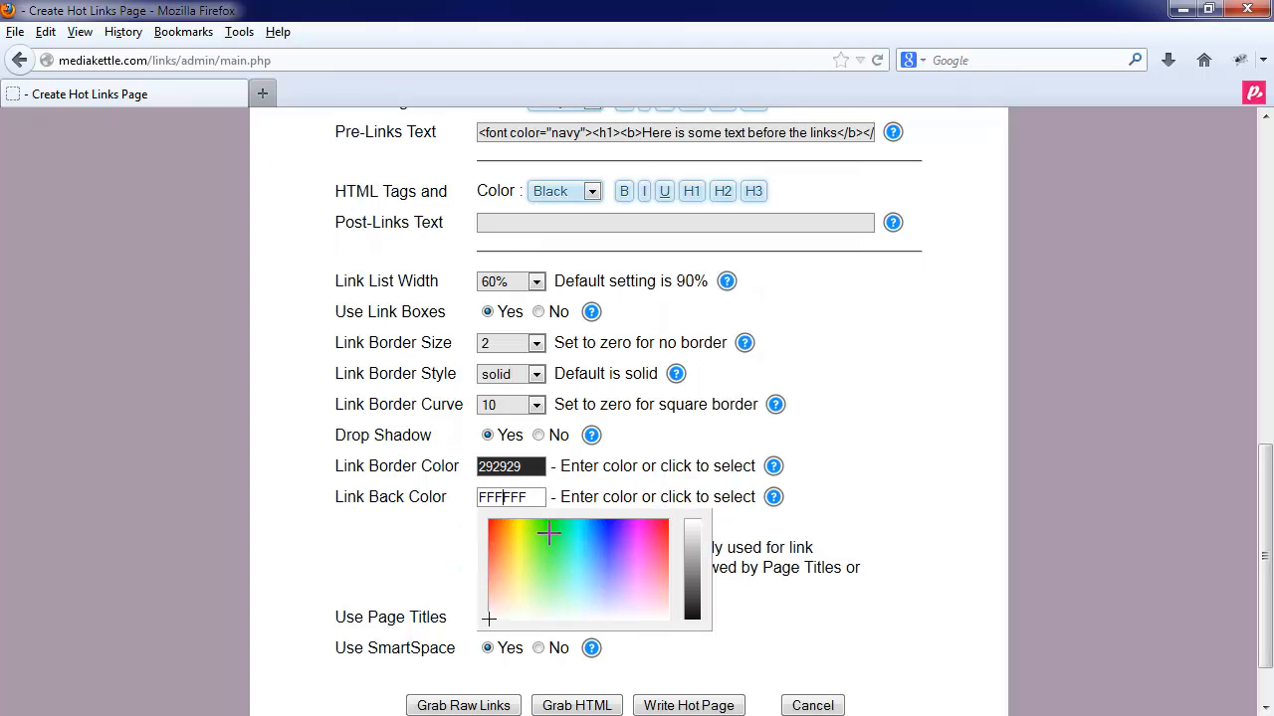
pyautogui.moveTo(533, 539); pyautogui.dragTo(519, 573)
pyautogui.click(610, 489)
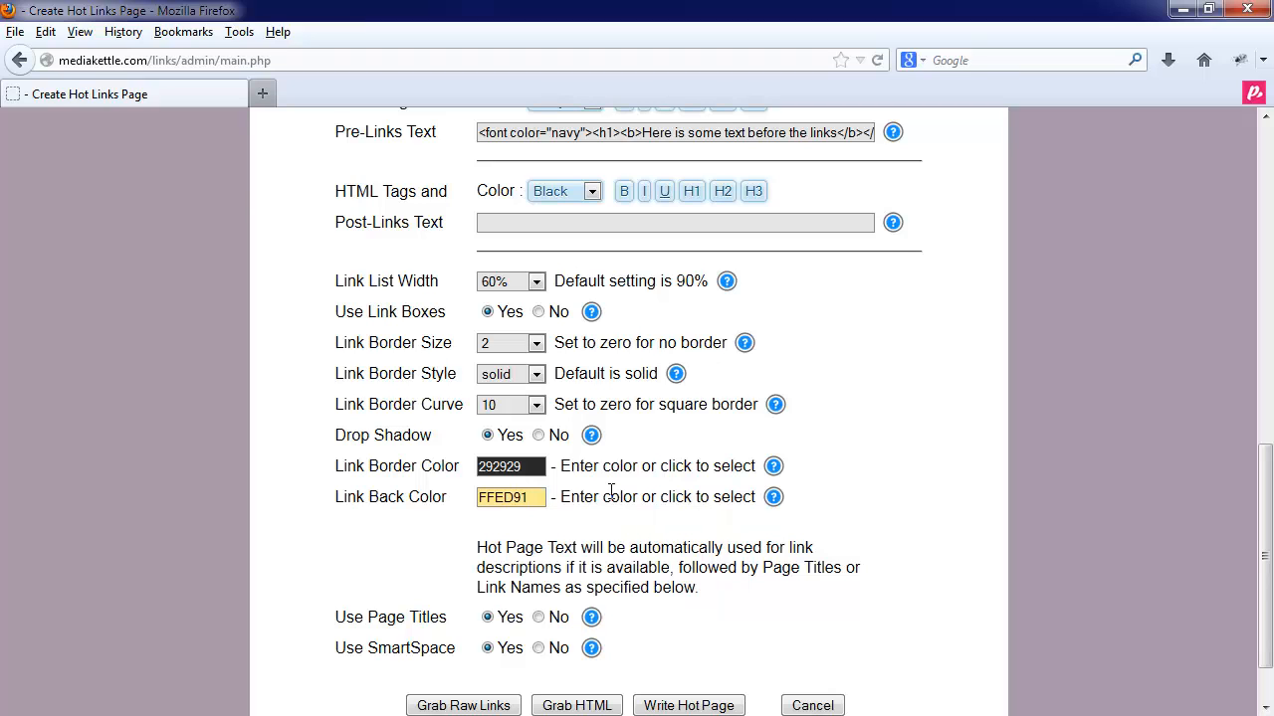
# Step: Write the hot page and open it to view the finished page and its web address
pyautogui.scroll(-2, 609, 490)
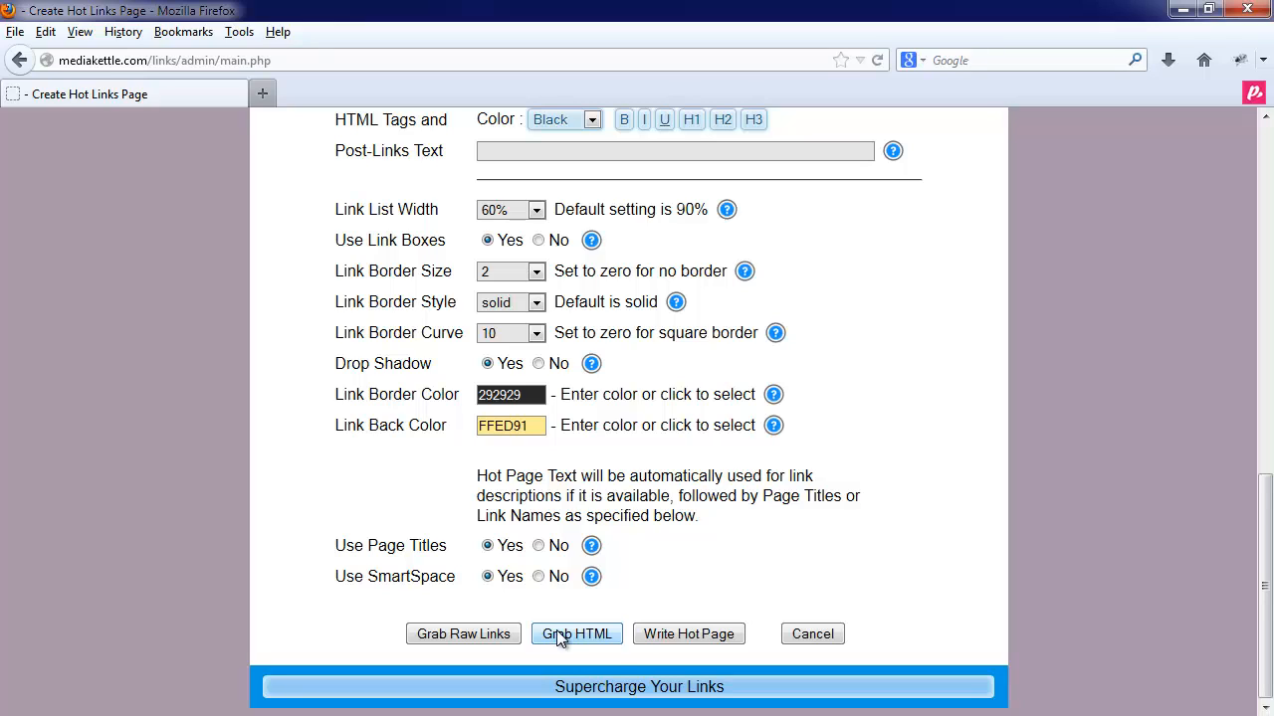
pyautogui.click(674, 635)
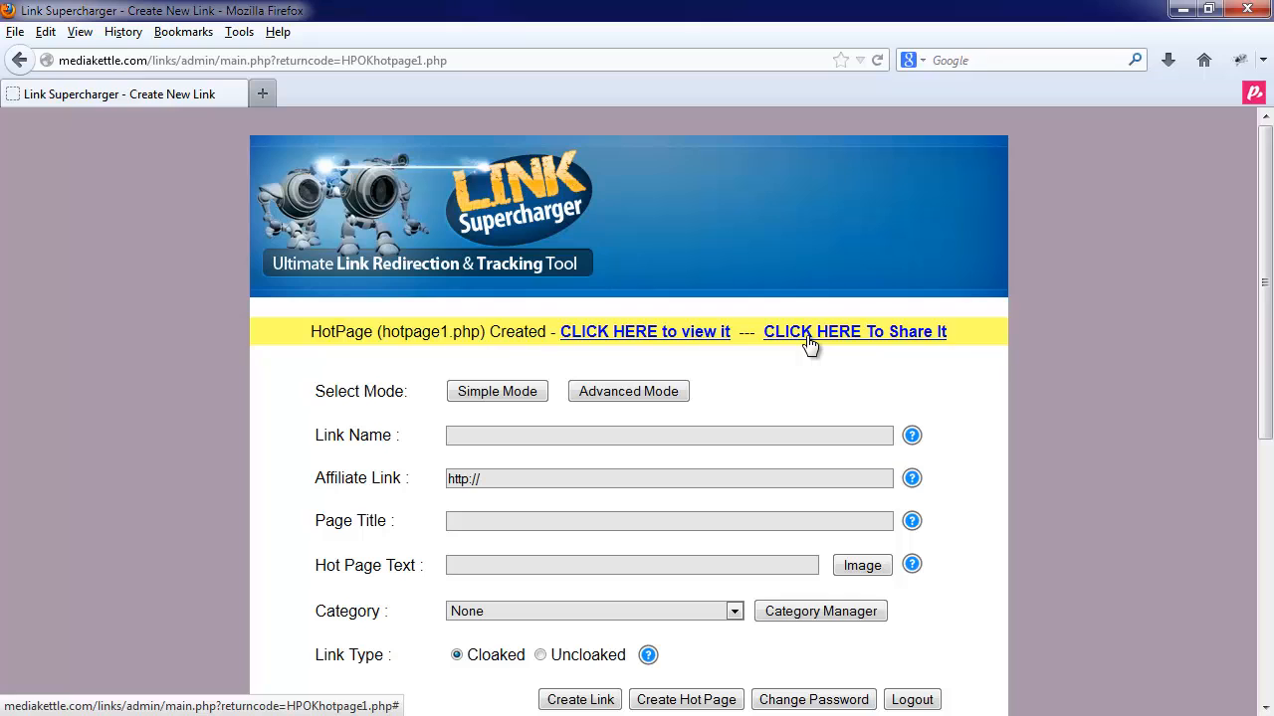
pyautogui.click(676, 332)
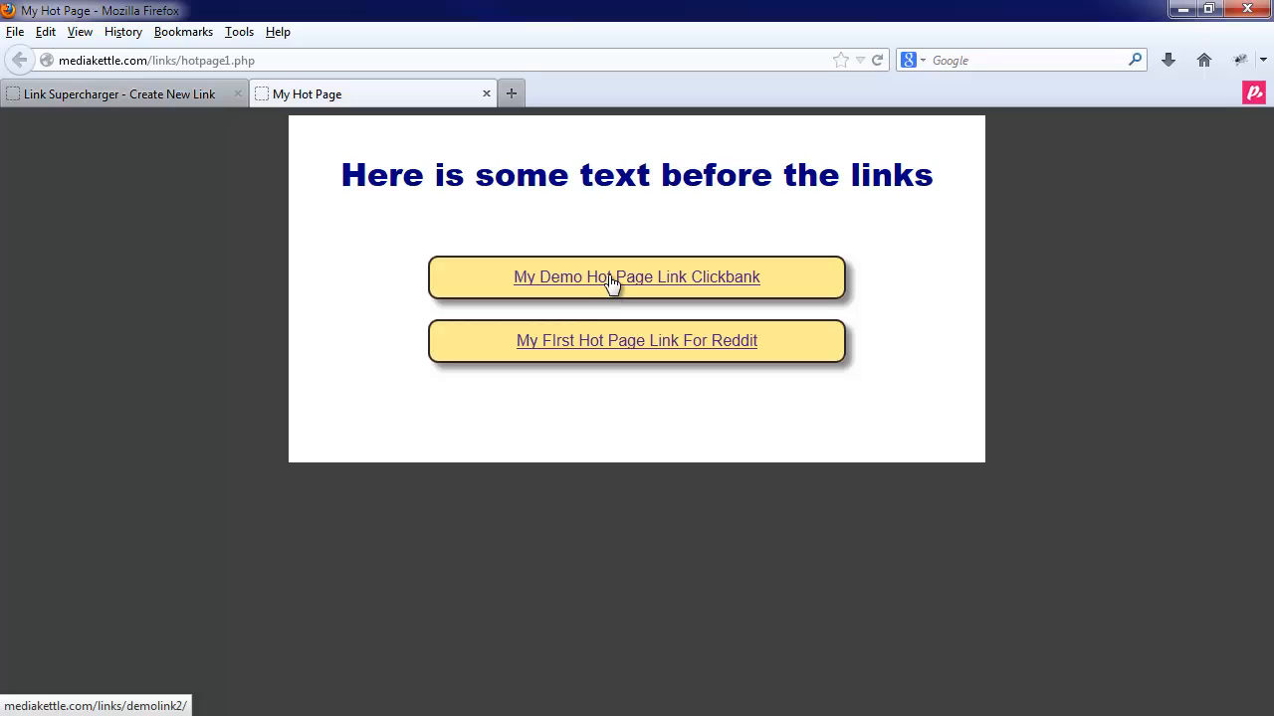
pyautogui.click(252, 60)
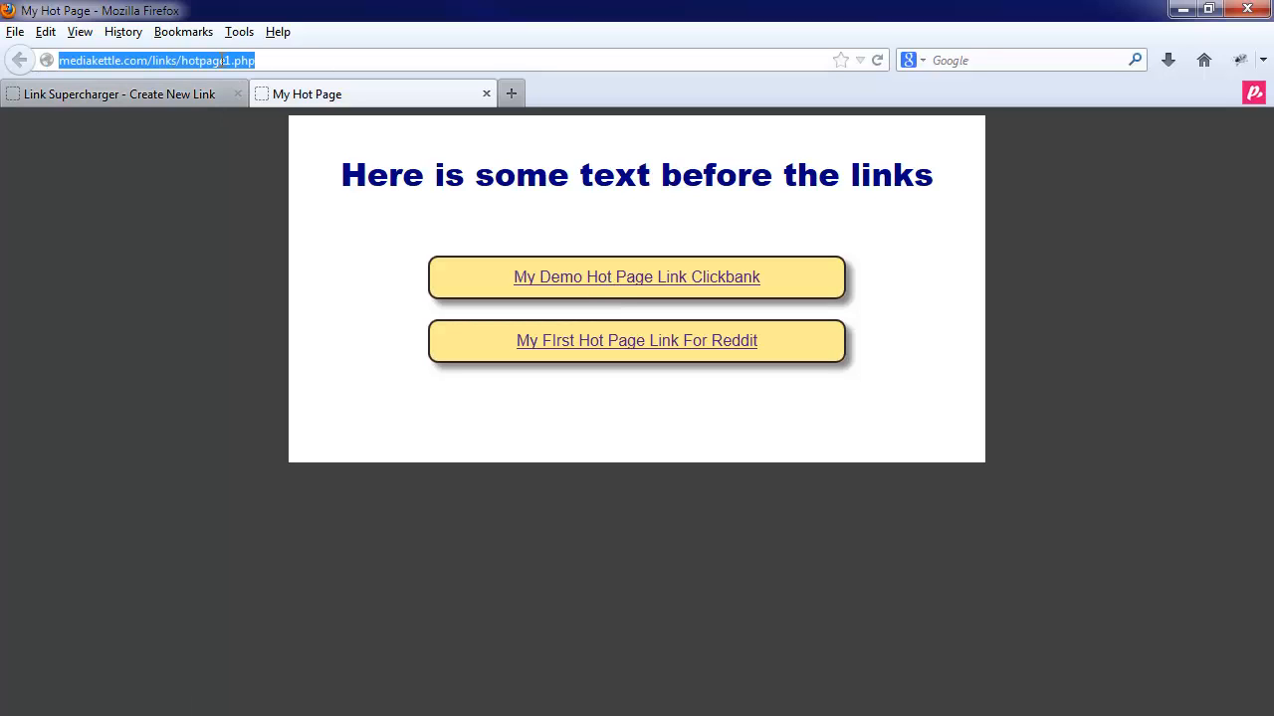
pyautogui.click(261, 60)
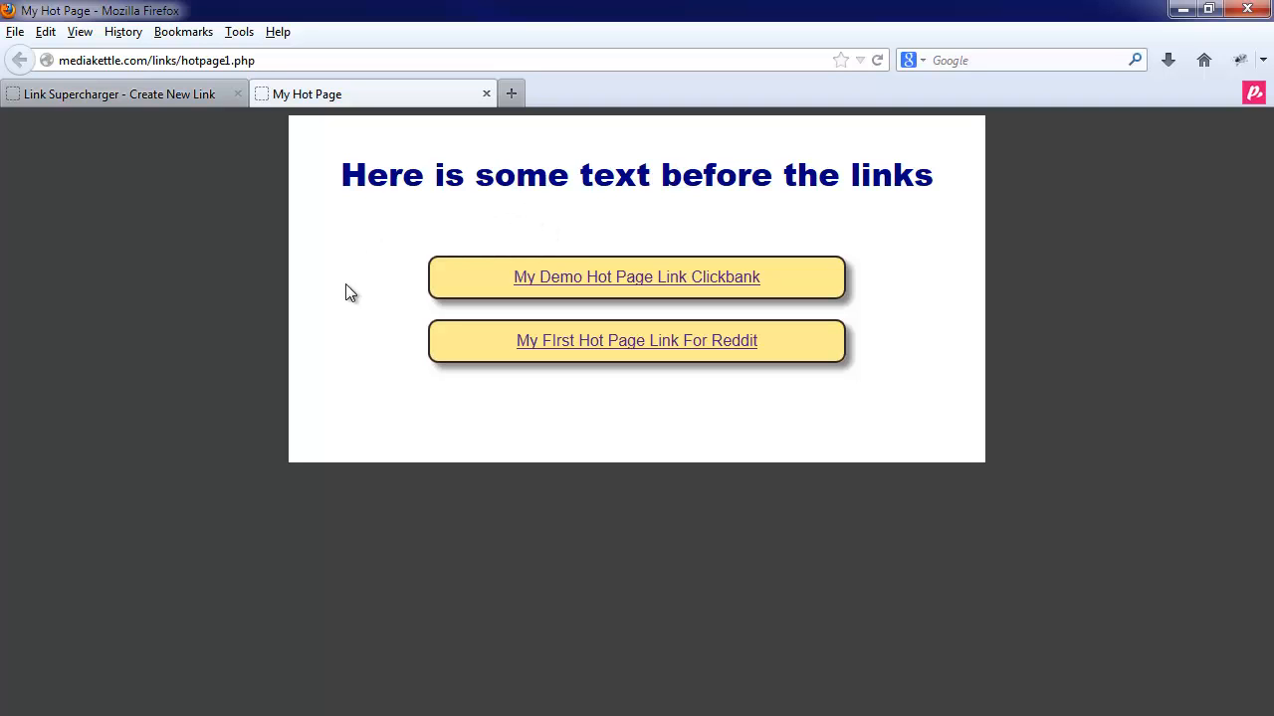
# Step: Return to the link manager, start another hot page with all categories, and grab its raw links for viewing
pyautogui.click(181, 94)
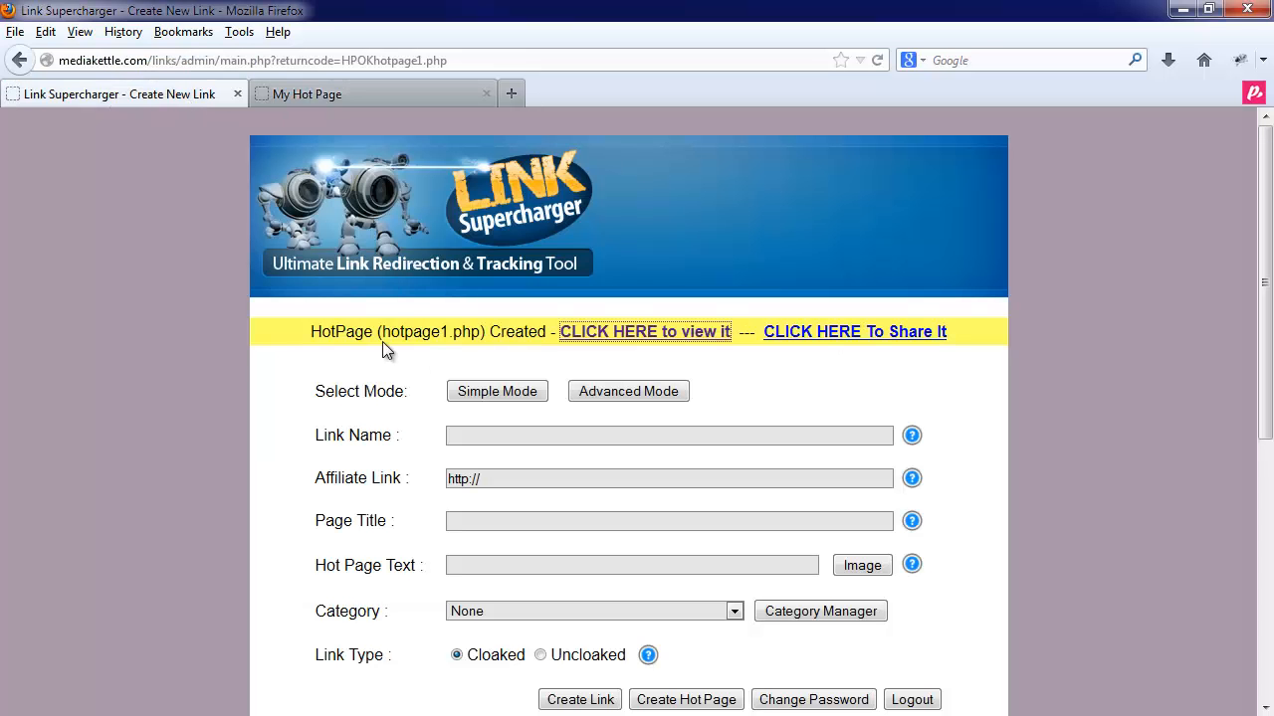
pyautogui.scroll(-5, 817, 459)
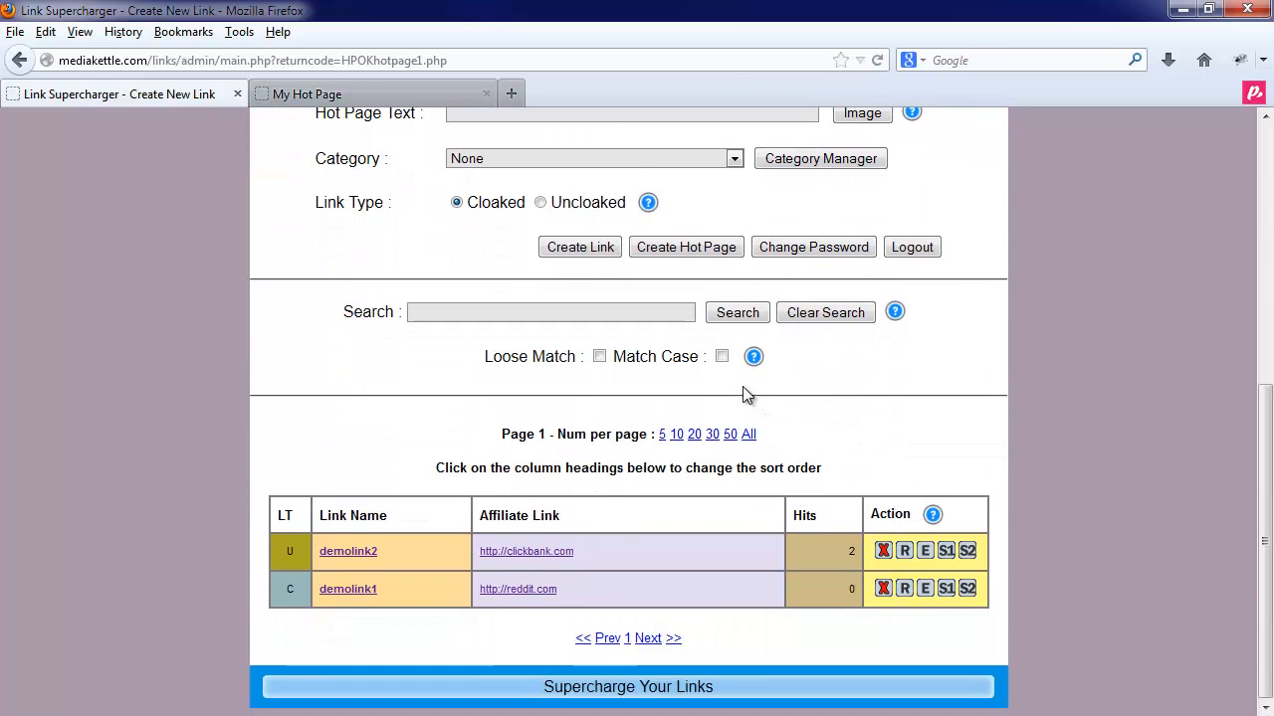
pyautogui.click(691, 256)
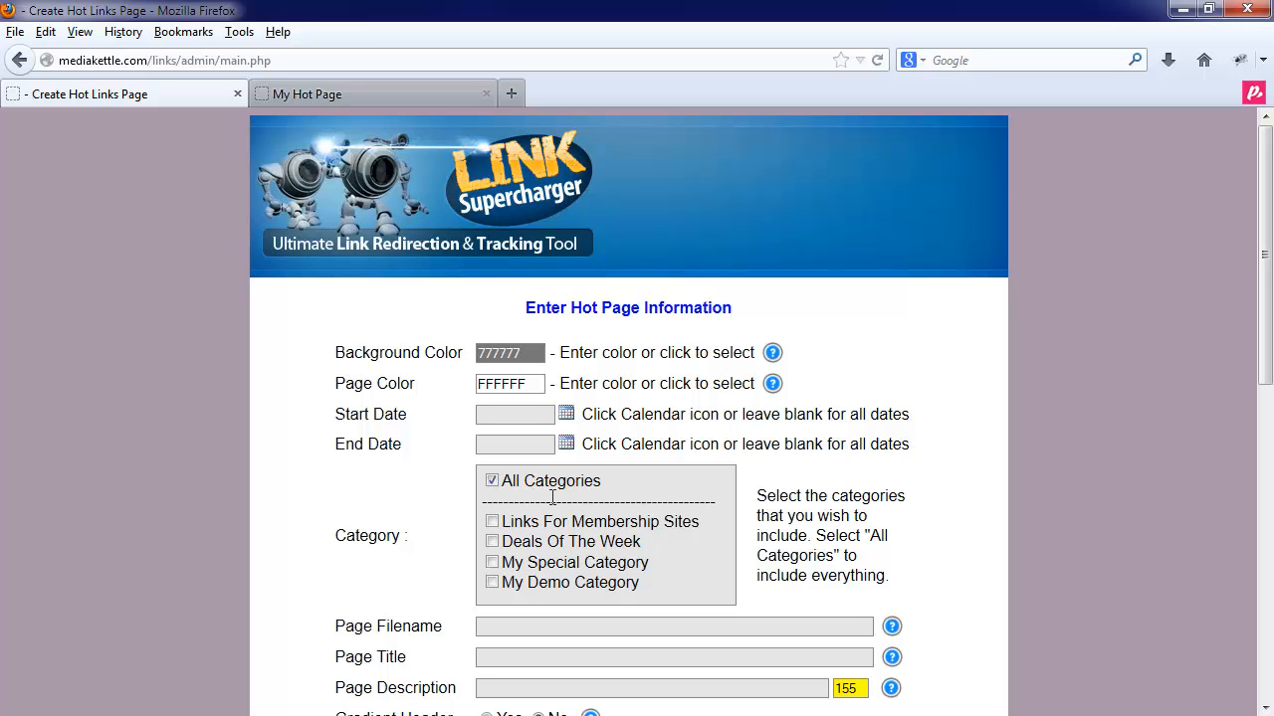
pyautogui.scroll(-1, 572, 538)
pyautogui.scroll(-6, 568, 530)
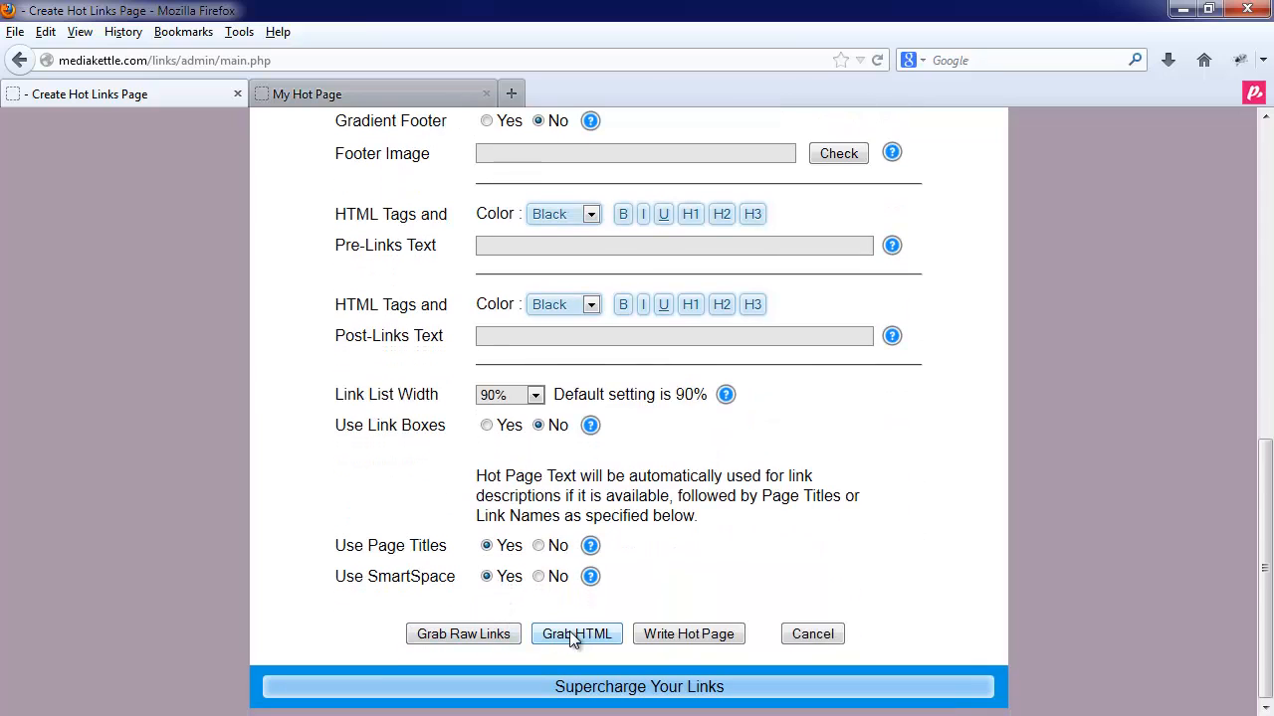
pyautogui.click(487, 634)
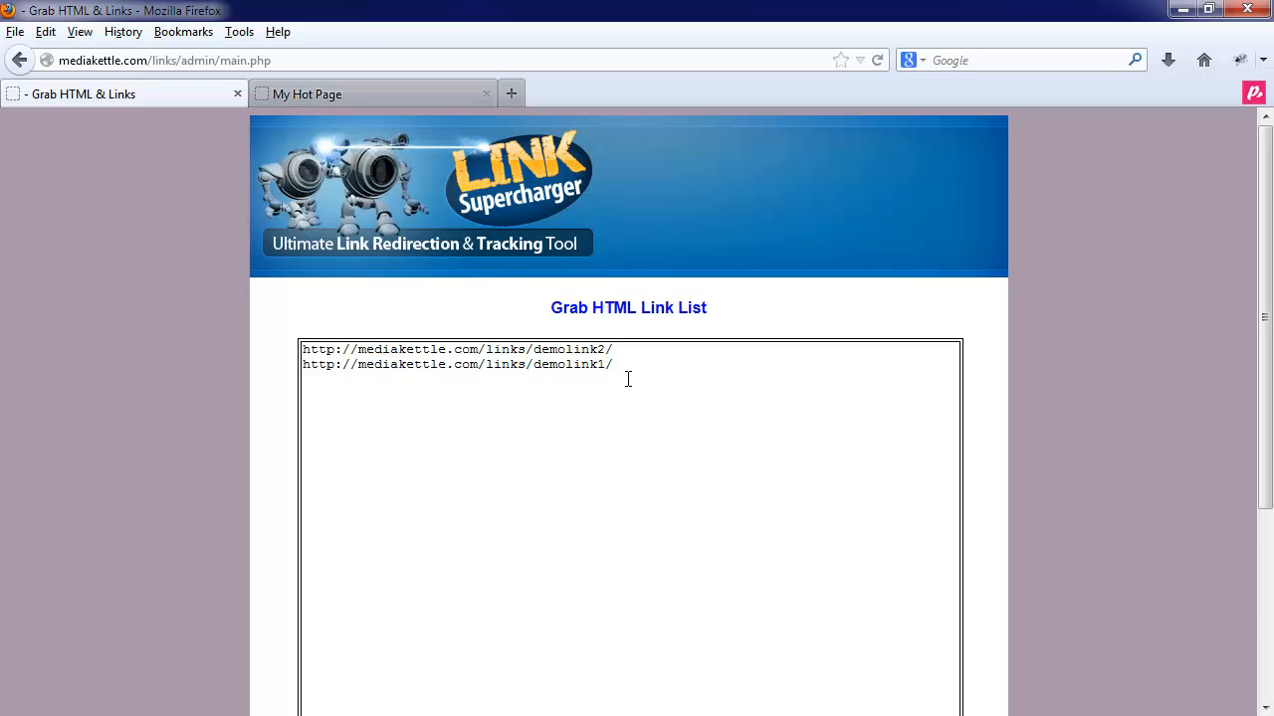
pyautogui.scroll(-5, 591, 421)
pyautogui.scroll(5, 597, 408)
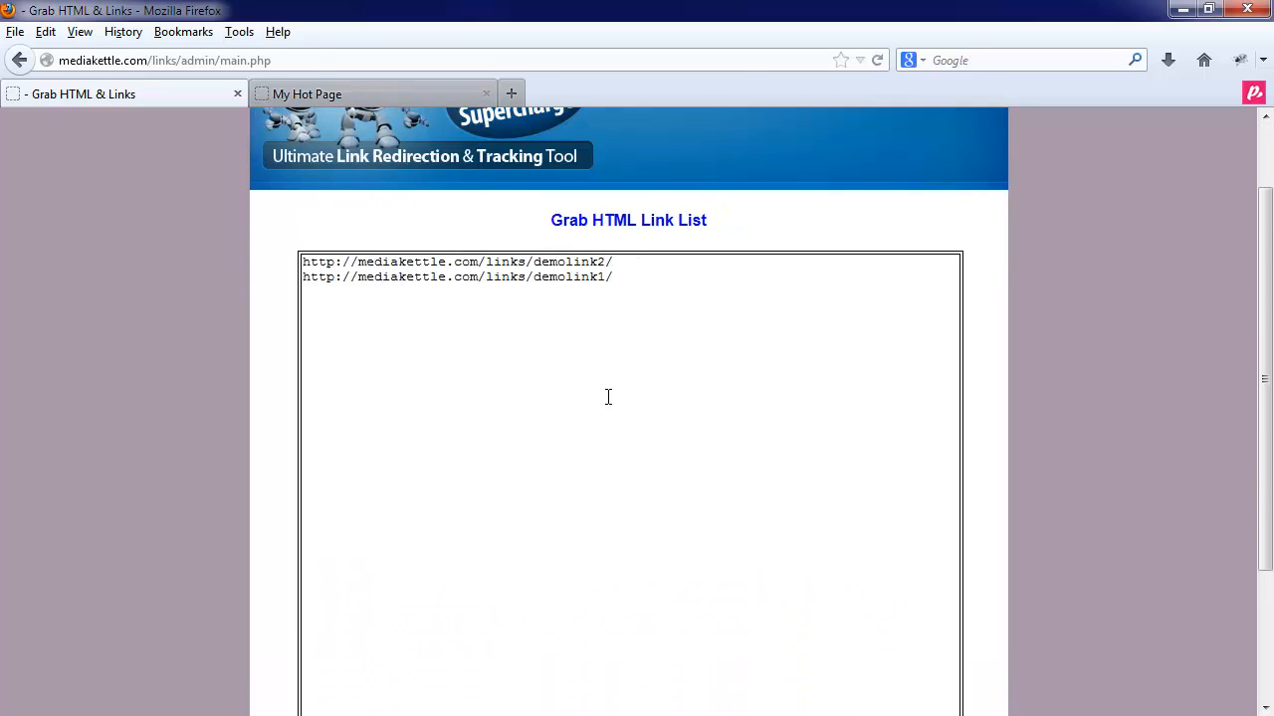
# Step: Highlight the two raw links in the grabbed list to review them, and finish to return to the link manager
pyautogui.moveTo(621, 369); pyautogui.dragTo(140, 347)
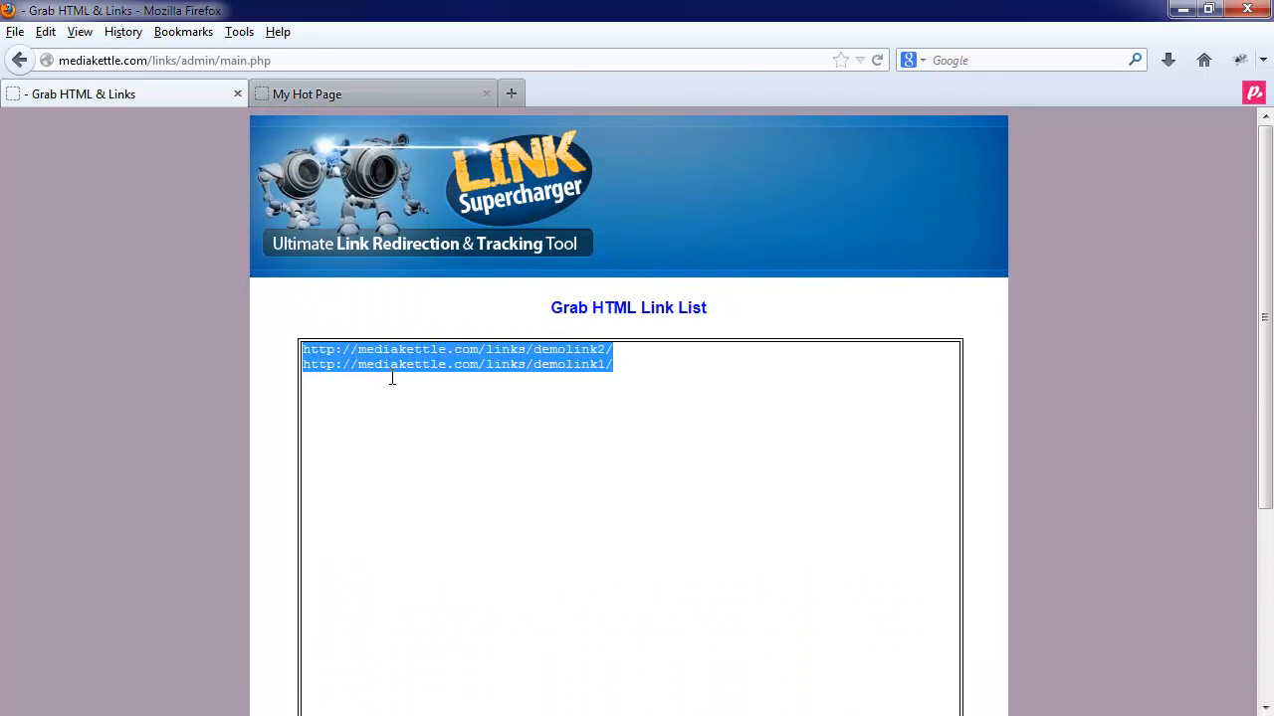
pyautogui.click(409, 404)
pyautogui.scroll(-5, 412, 435)
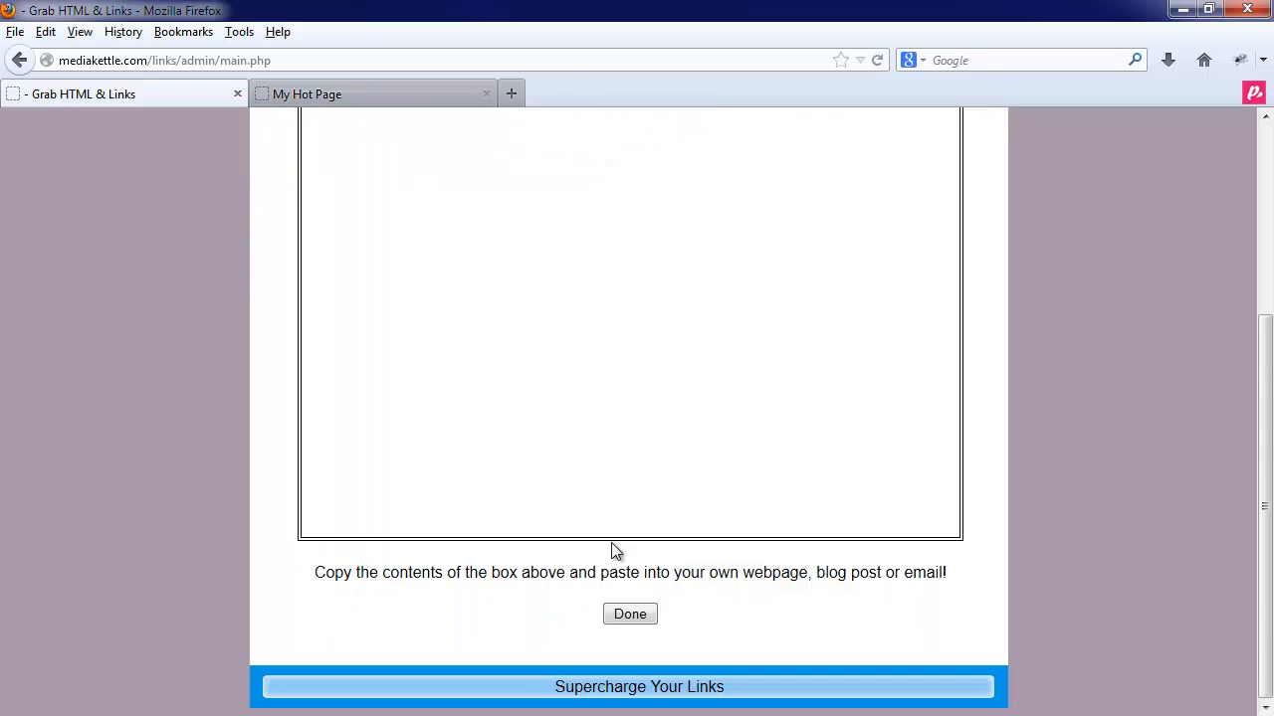
pyautogui.click(629, 615)
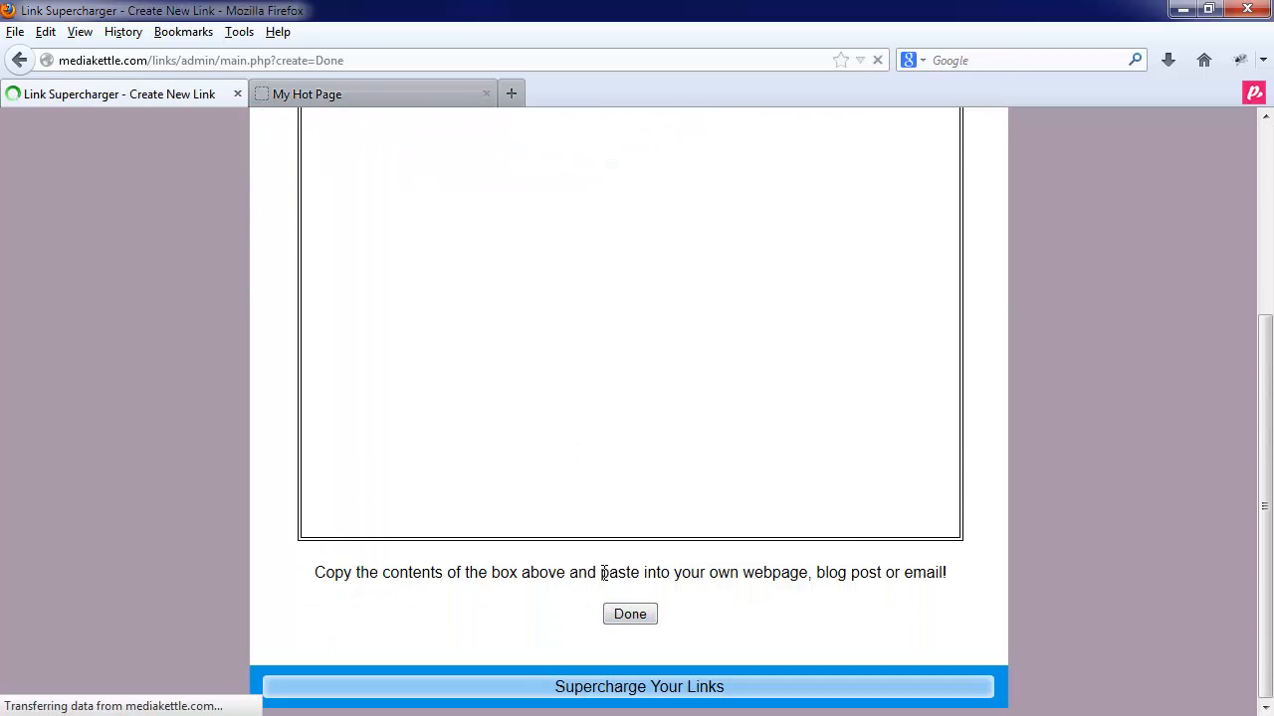
# Step: Start another hot page with all categories and default settings, and grab its links as HTML
pyautogui.scroll(-5, 559, 459)
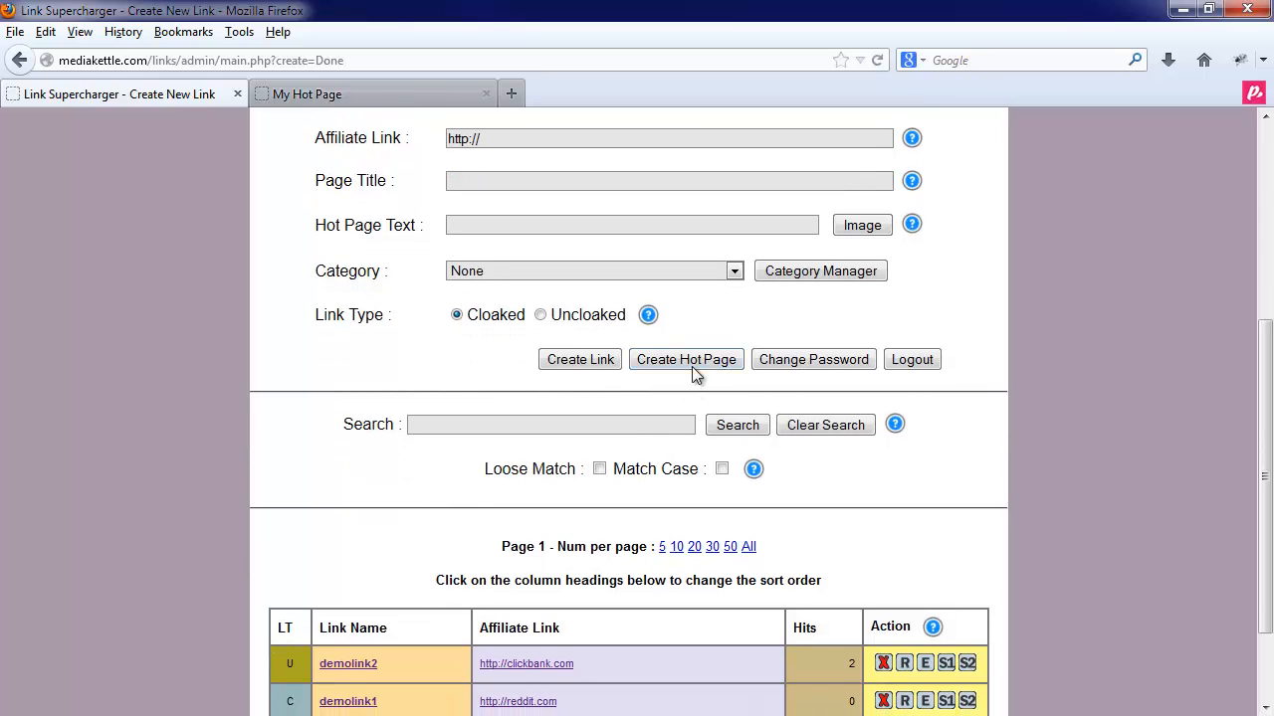
pyautogui.click(692, 360)
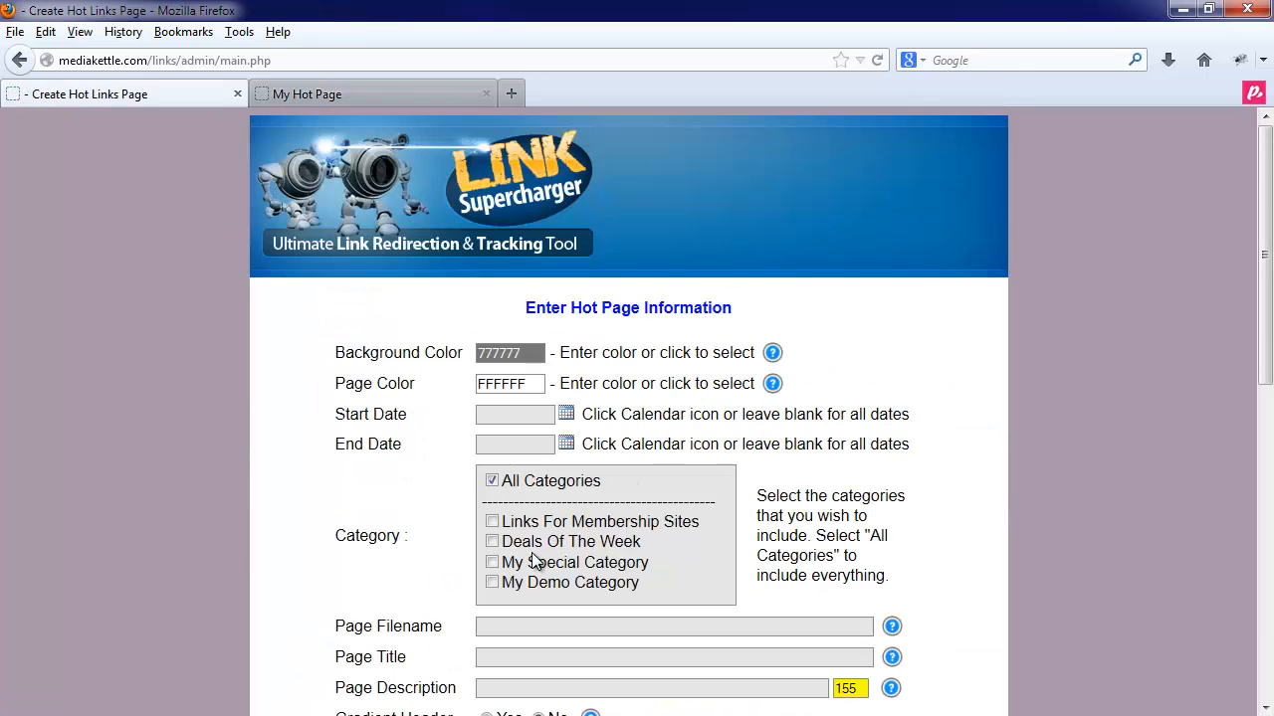
pyautogui.scroll(-3, 535, 554)
pyautogui.scroll(-6, 536, 553)
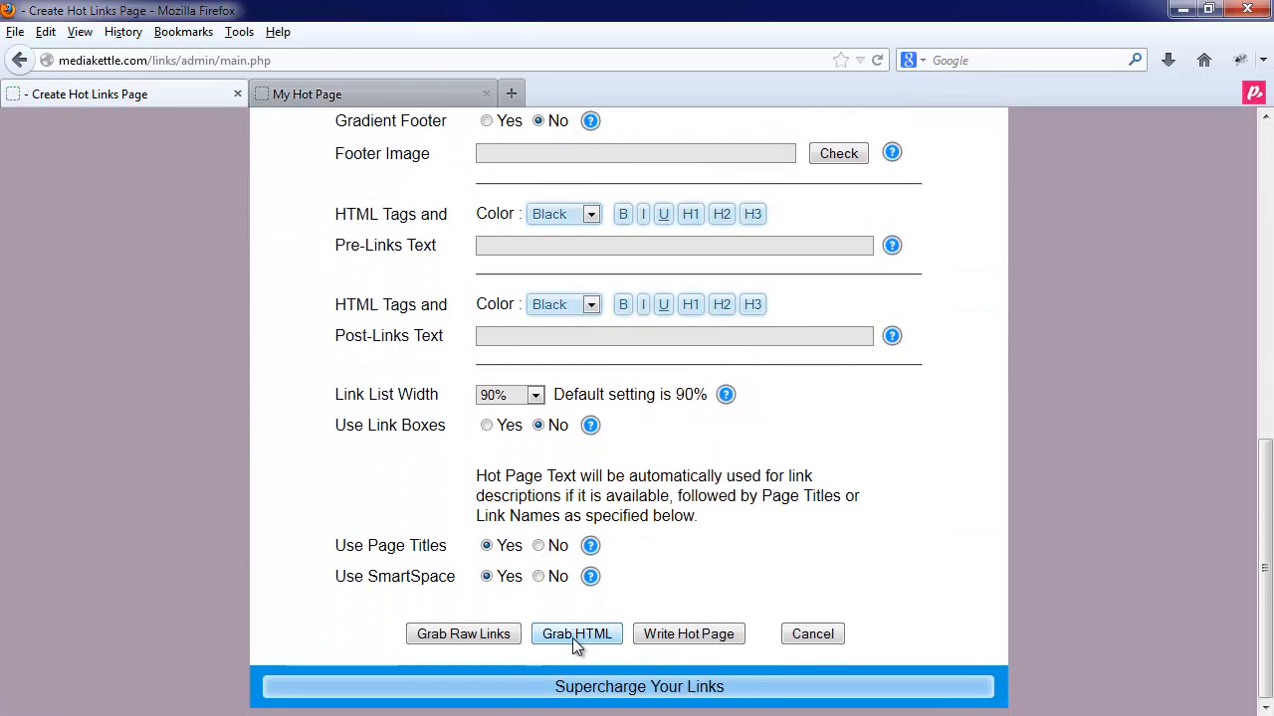
pyautogui.click(572, 637)
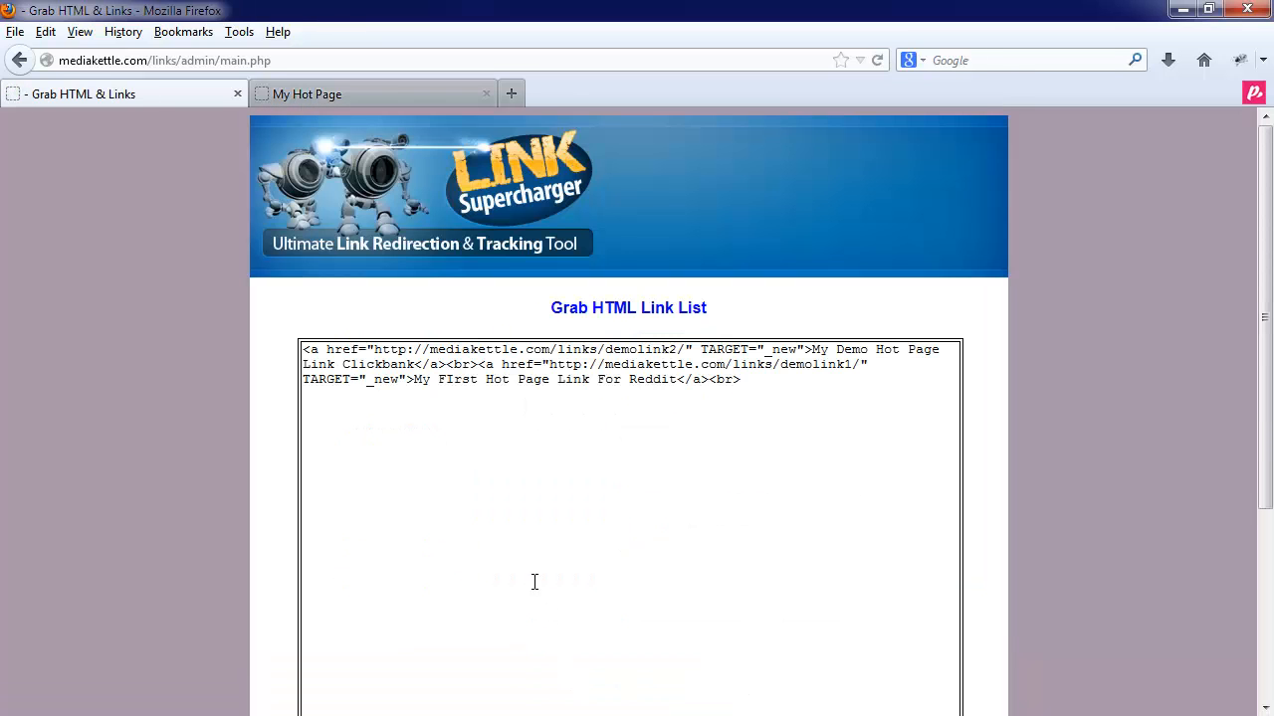
# Step: Highlight the grabbed HTML link code to review it, and finish to return to the link manager
pyautogui.moveTo(823, 396); pyautogui.dragTo(273, 355)
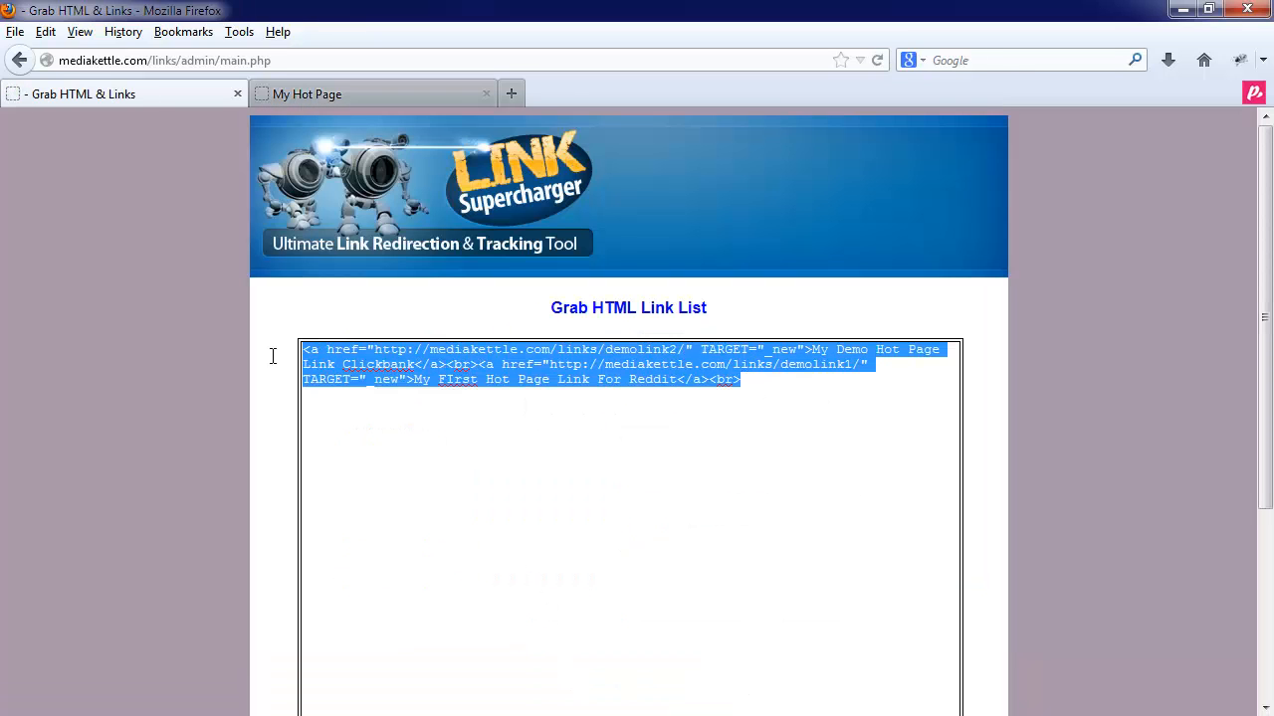
pyautogui.click(427, 407)
pyautogui.scroll(-5, 160, 486)
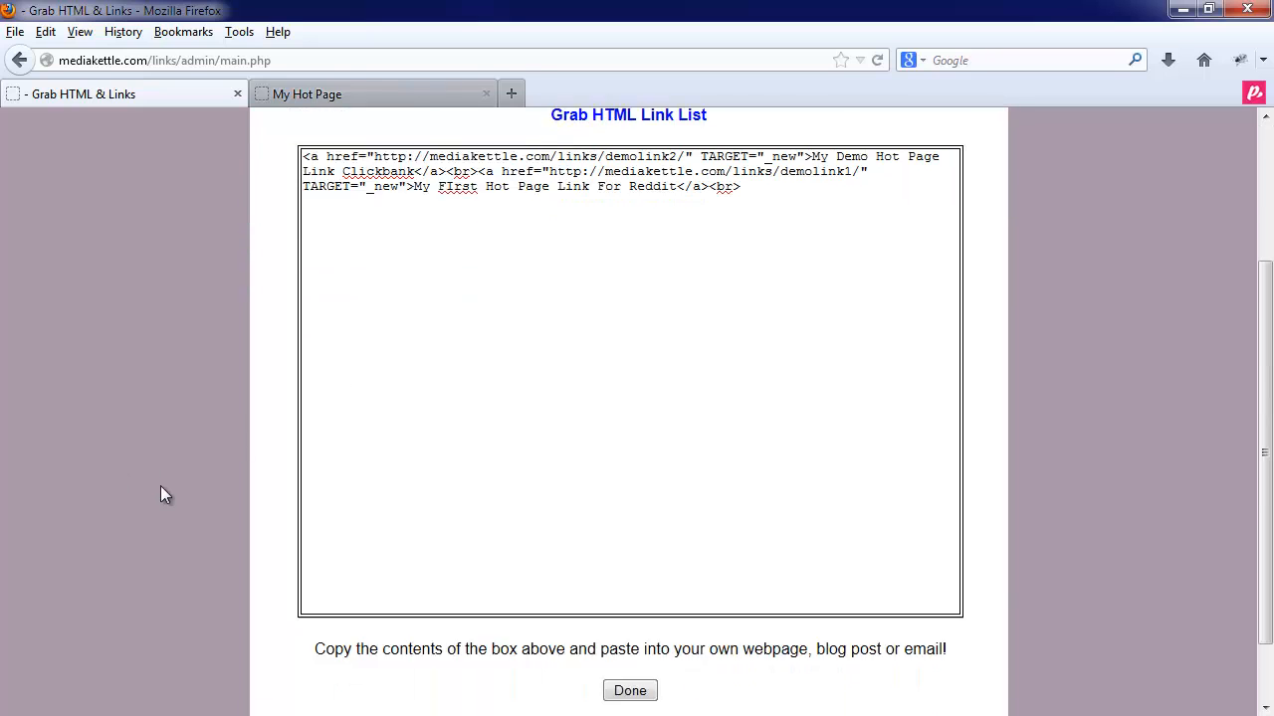
pyautogui.click(629, 615)
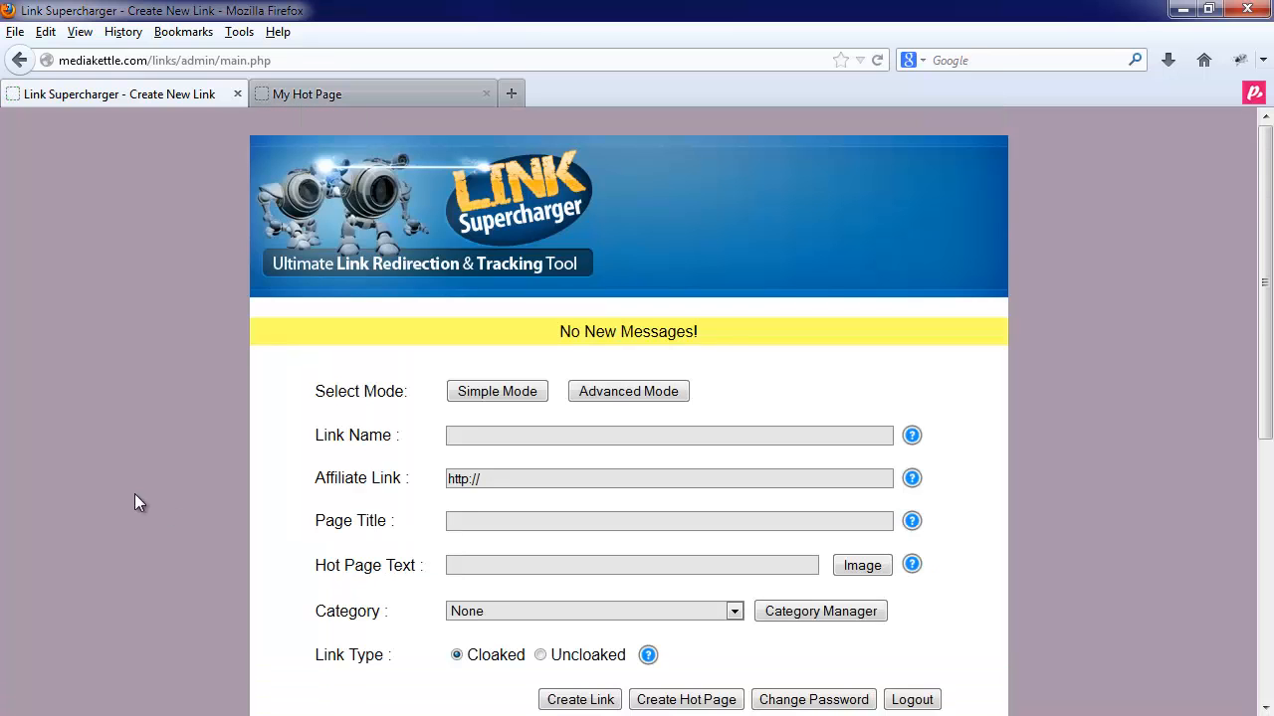
# Step: Search the saved links for demolink2, view the filtered list, and clear the search to list all links again
pyautogui.scroll(-8, 139, 494)
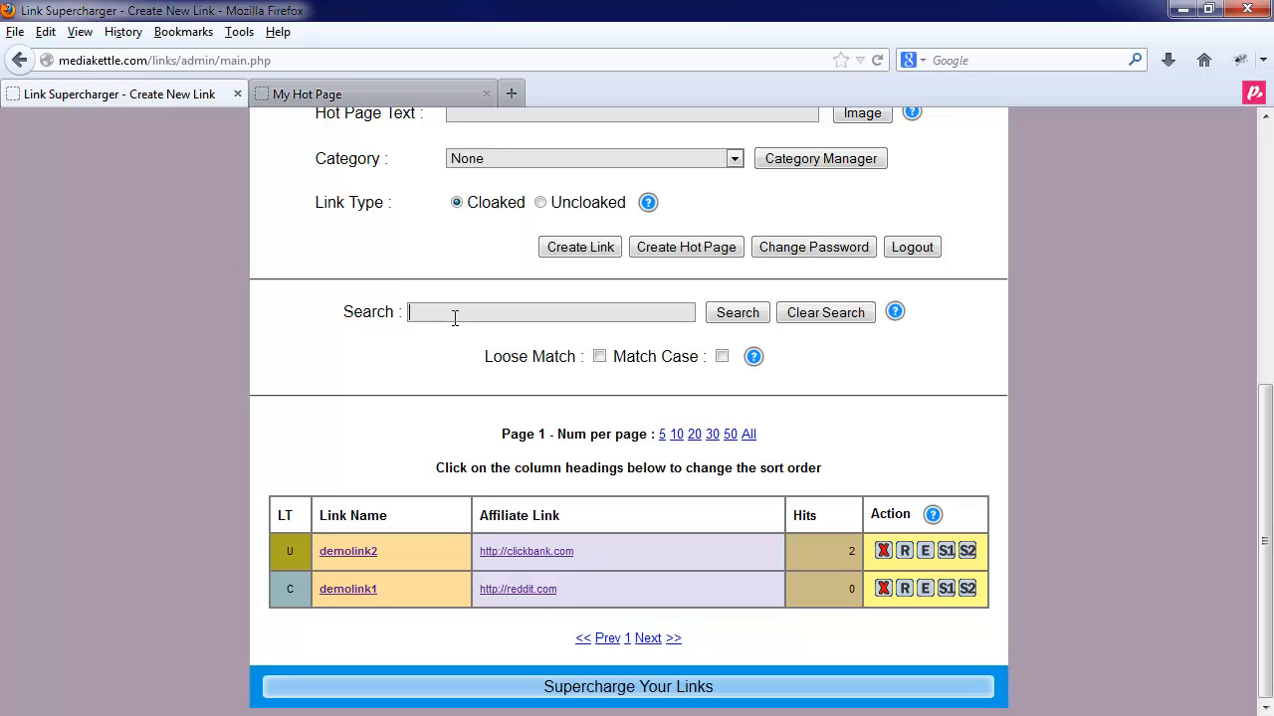
pyautogui.write('demo')
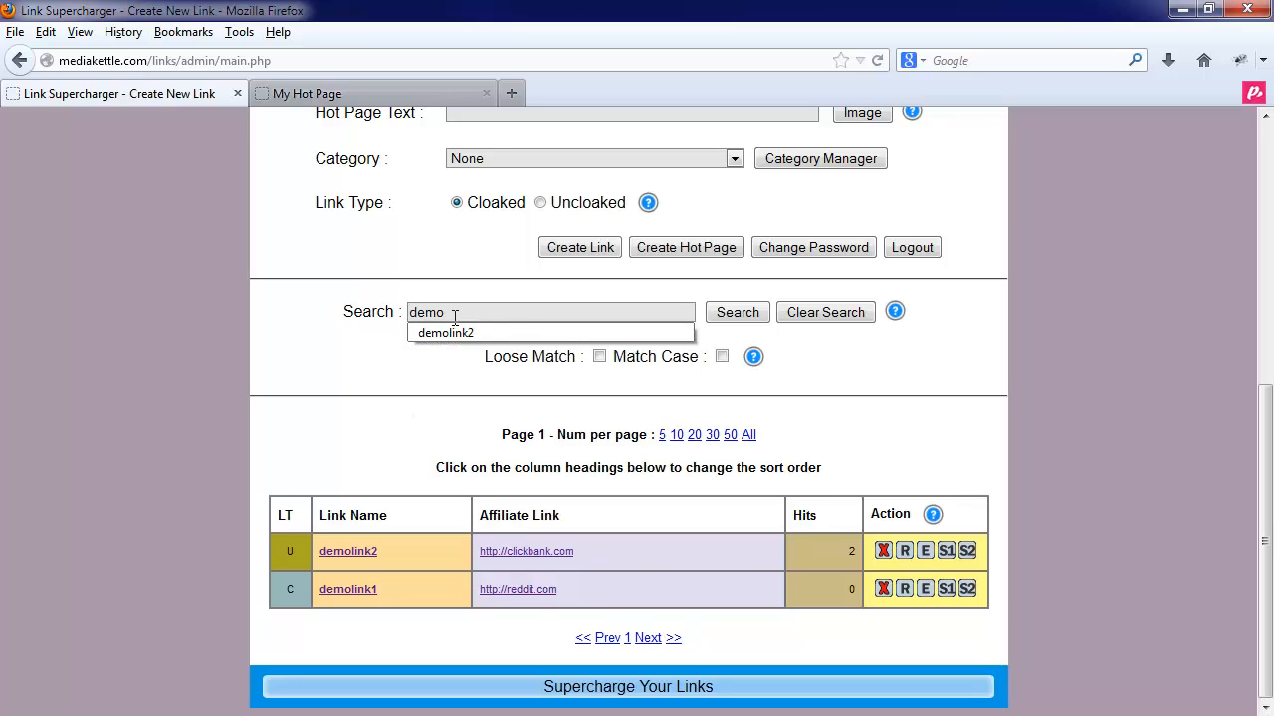
pyautogui.click(438, 333)
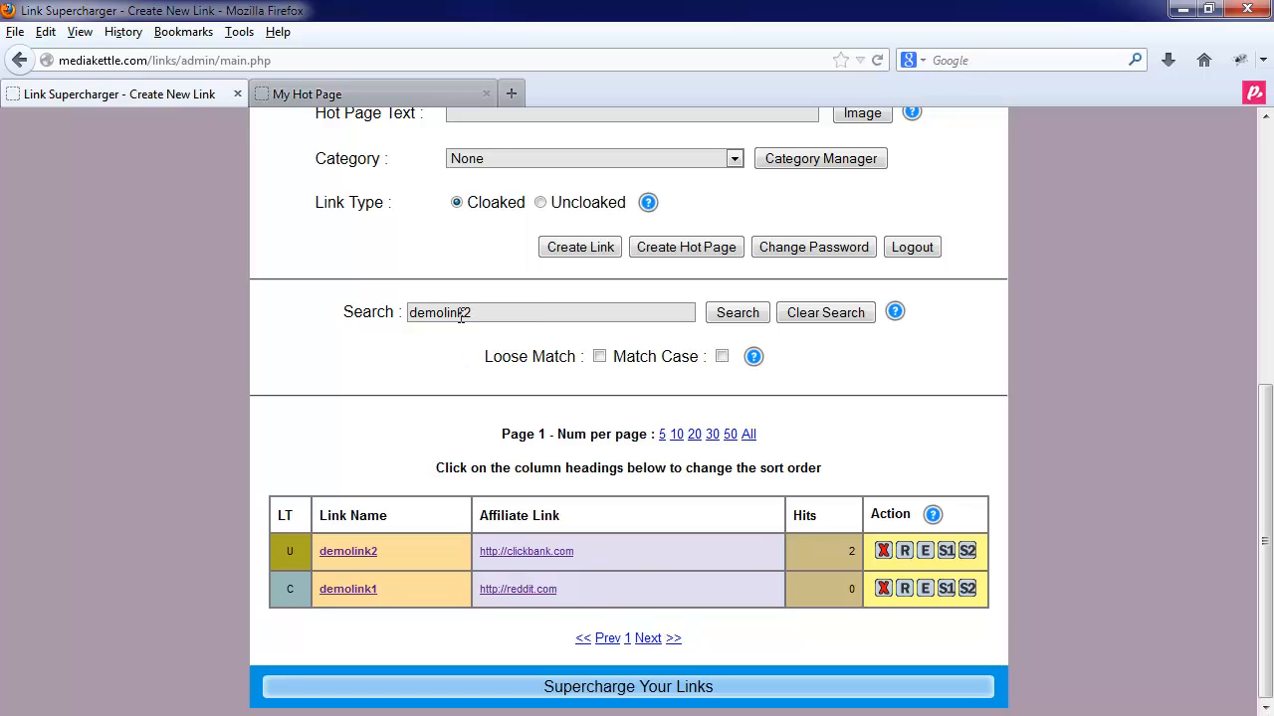
pyautogui.click(720, 314)
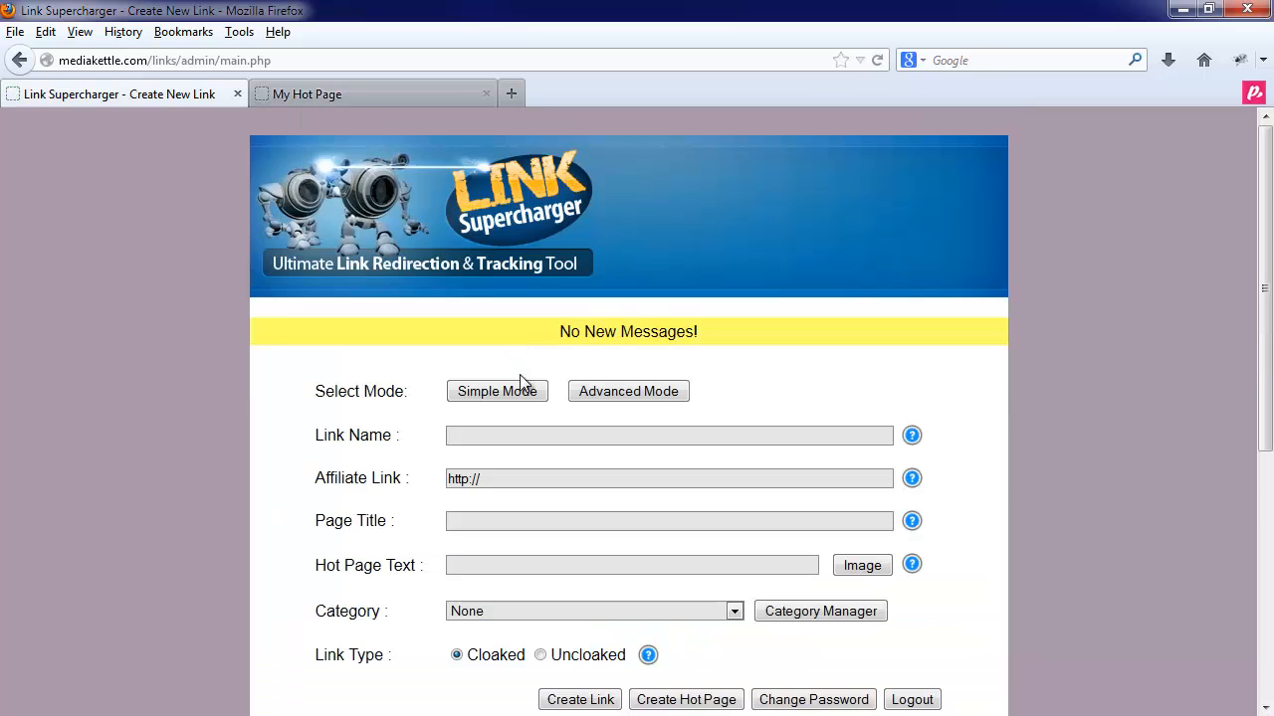
pyautogui.scroll(-5, 592, 537)
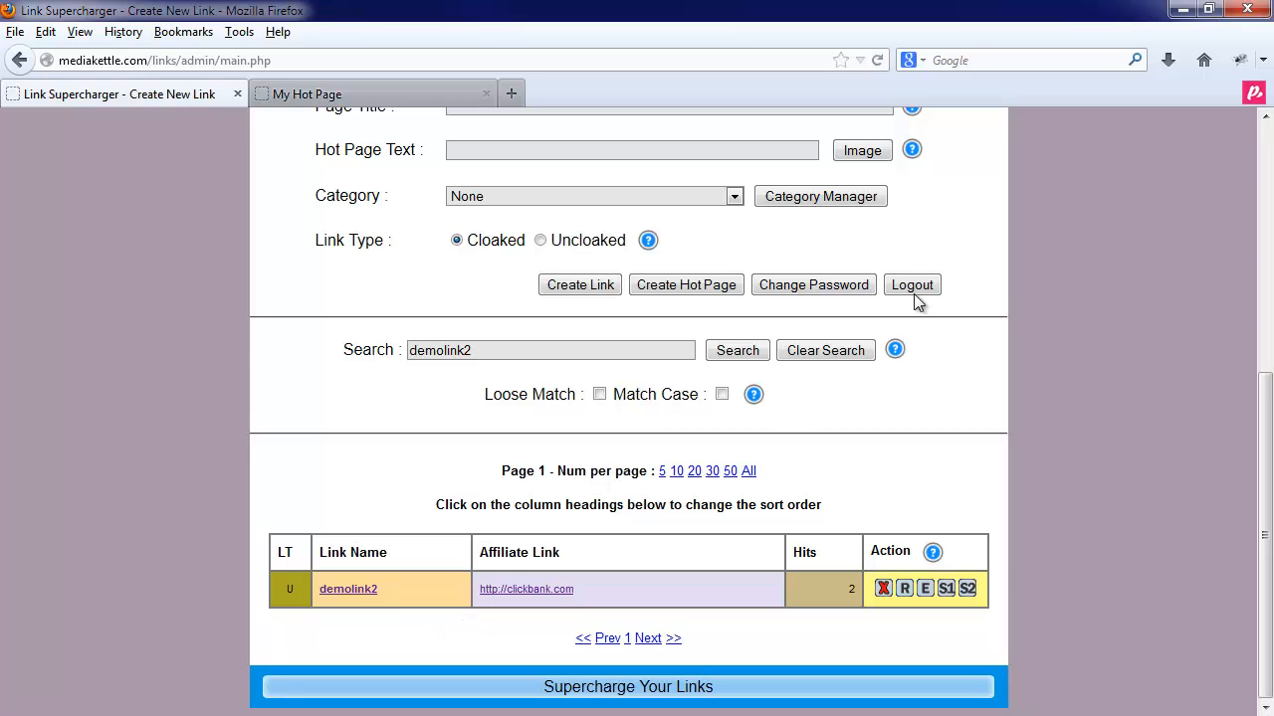
pyautogui.click(820, 354)
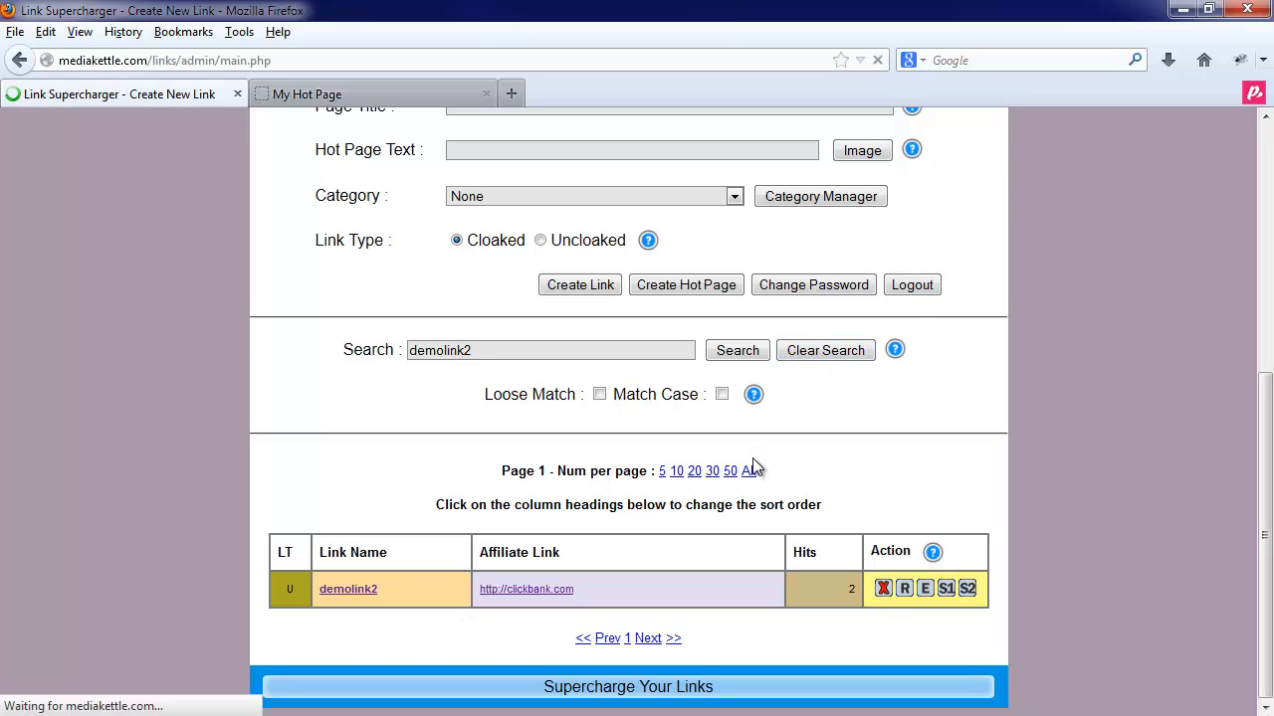
pyautogui.scroll(-8, 741, 601)
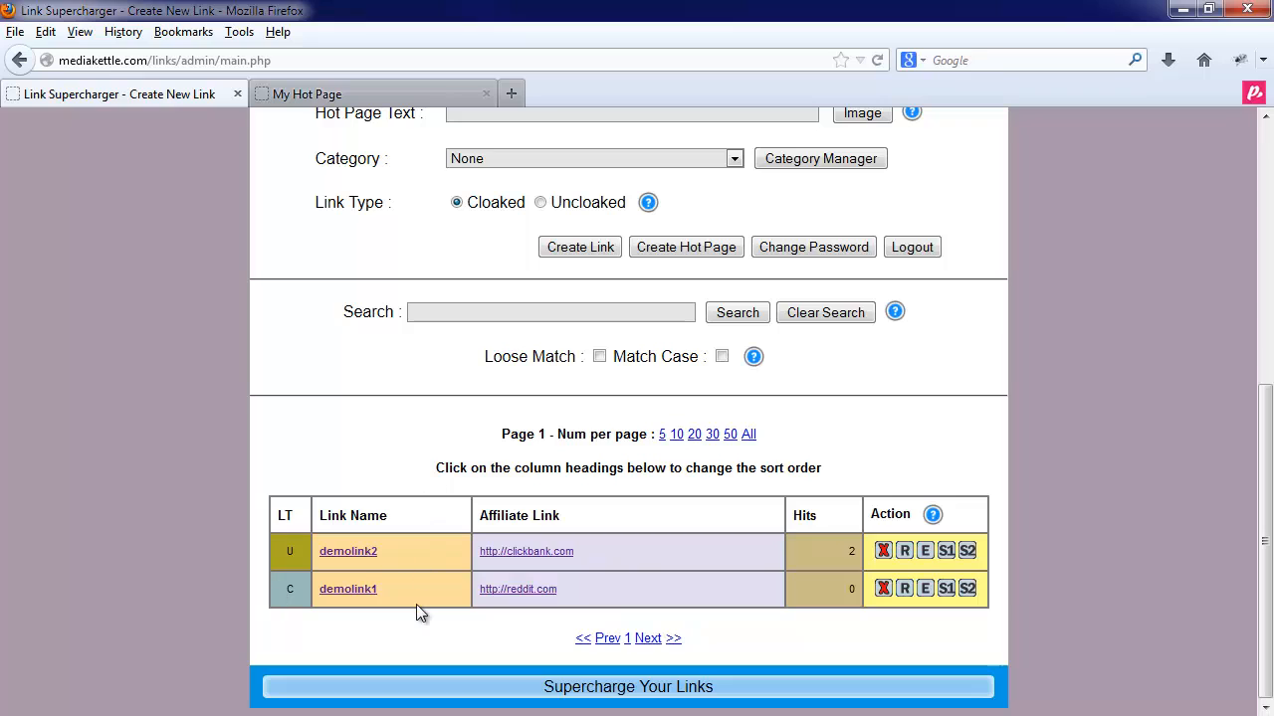
# Step: Open the change password form to view its current and new password fields, and cancel without changing anything
pyautogui.click(804, 255)
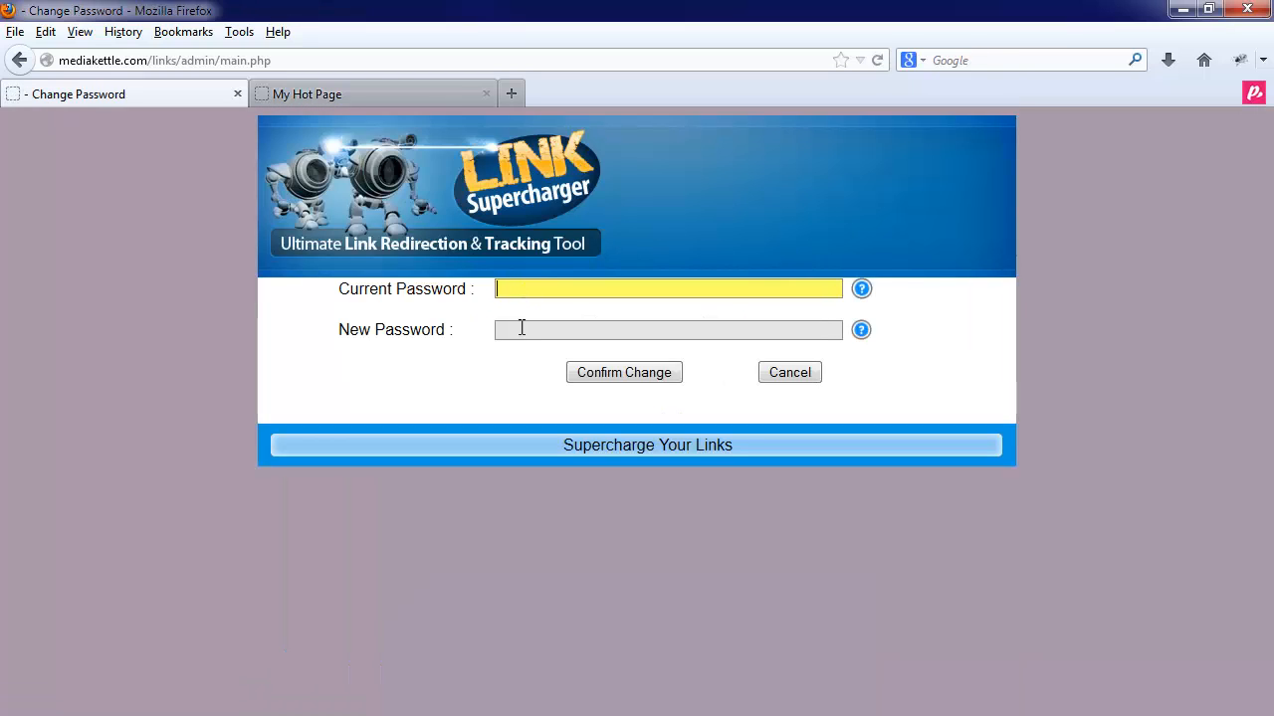
pyautogui.click(519, 334)
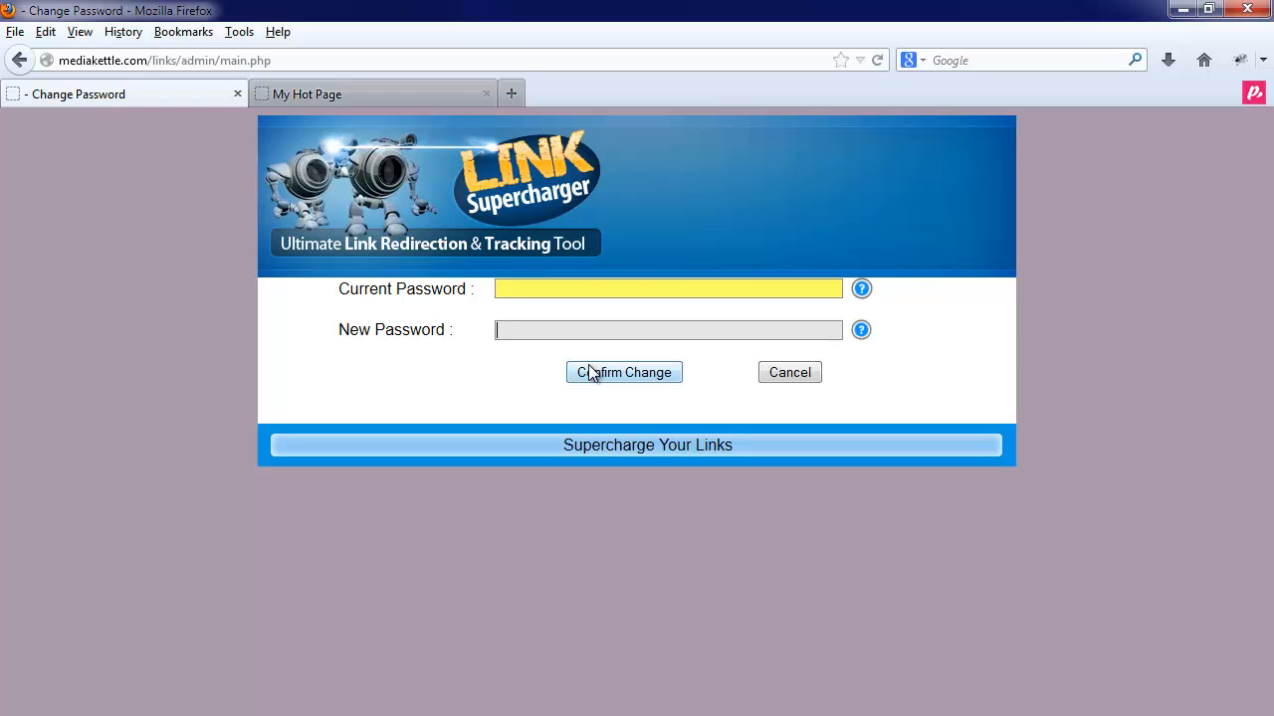
pyautogui.click(790, 373)
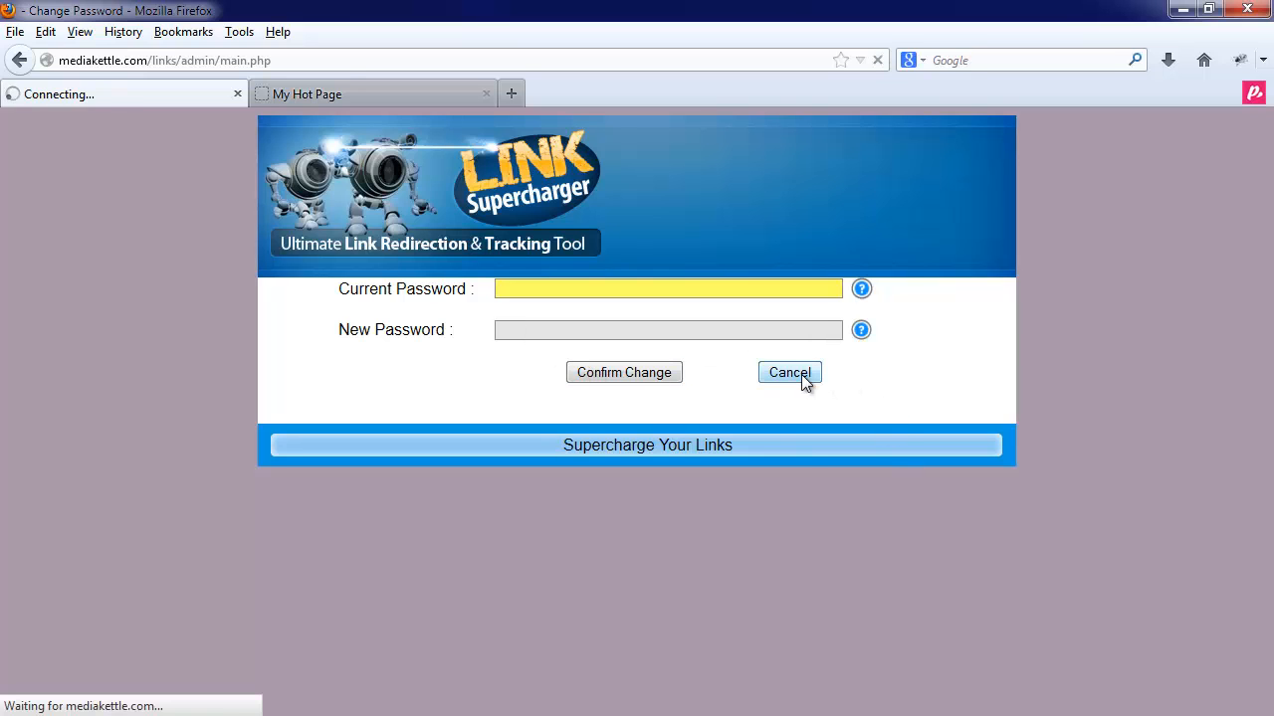
# Step: Log out of the link manager's admin area
pyautogui.scroll(-5, 818, 547)
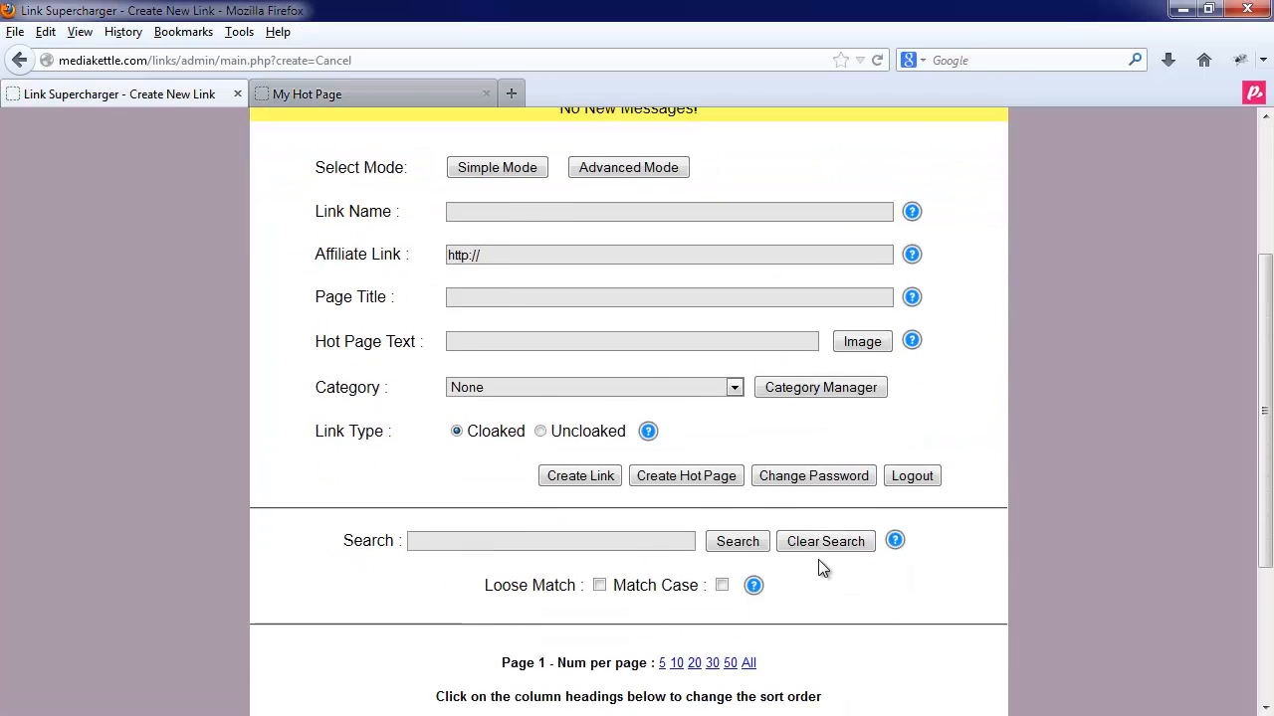
pyautogui.scroll(5, 881, 553)
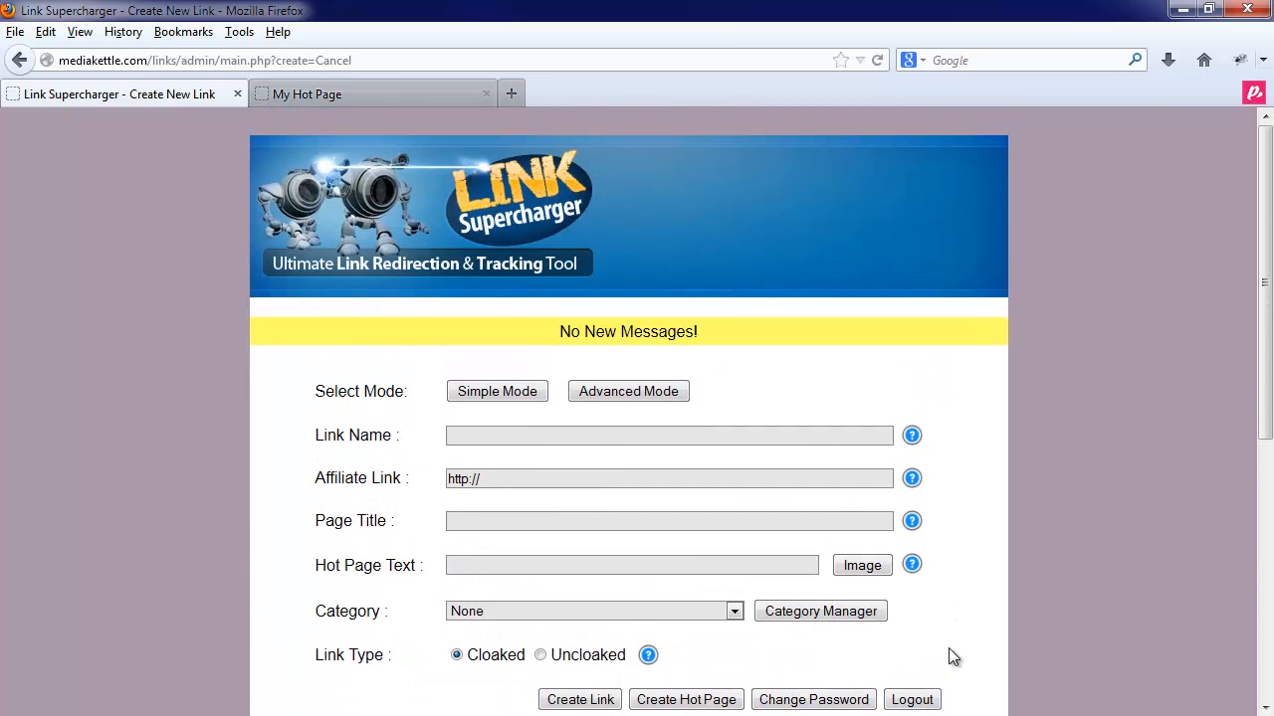
pyautogui.scroll(-2, 948, 648)
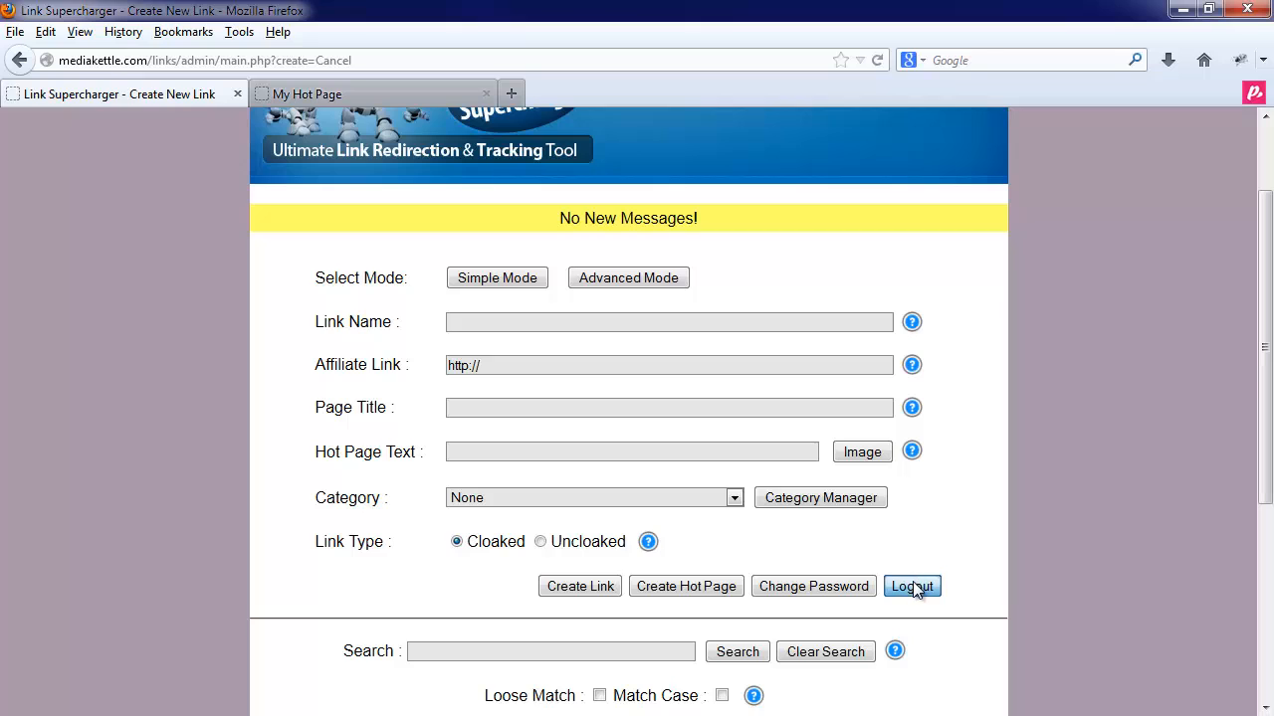
pyautogui.click(912, 587)
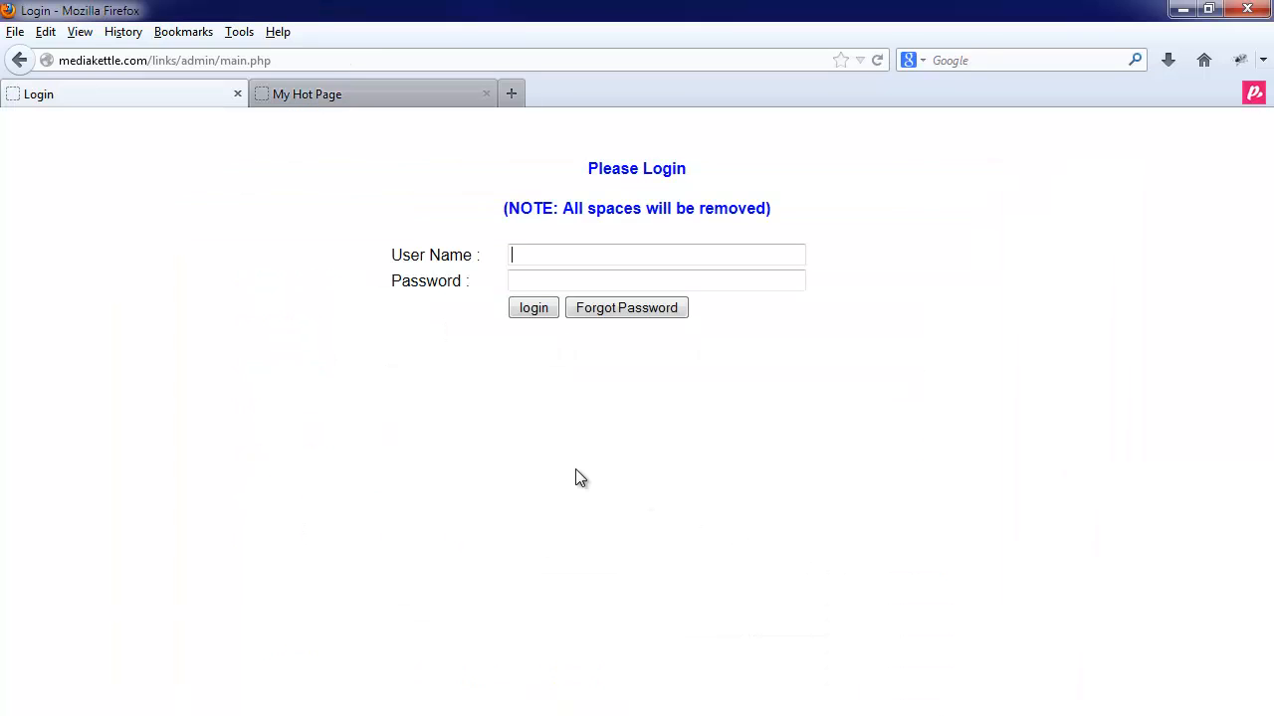